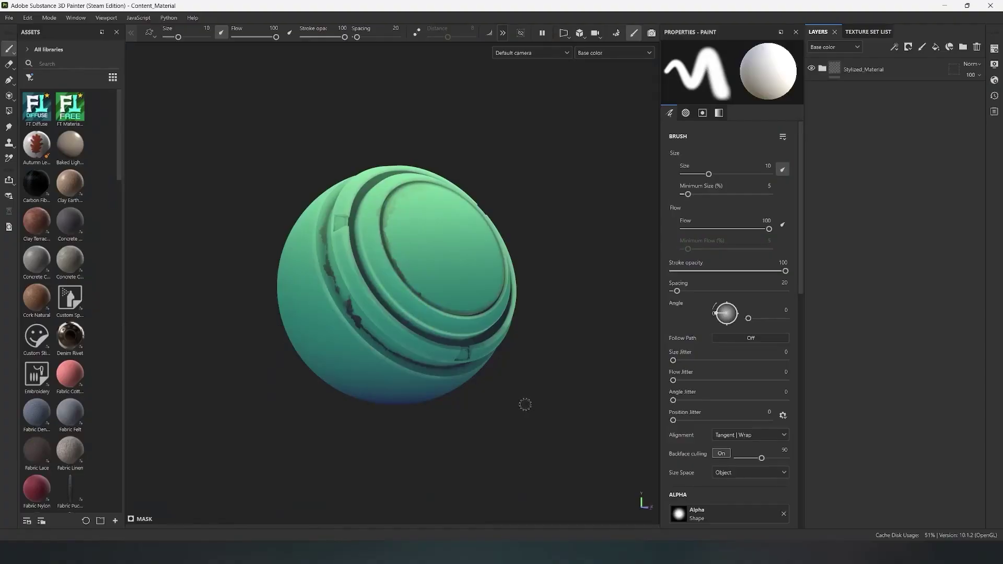
- Examine the finished stylized material on the sphere in Material and Base color views, from several angles and with rotated lighting
left_click_drag(521, 402, 553, 381, "alt")
key("m")
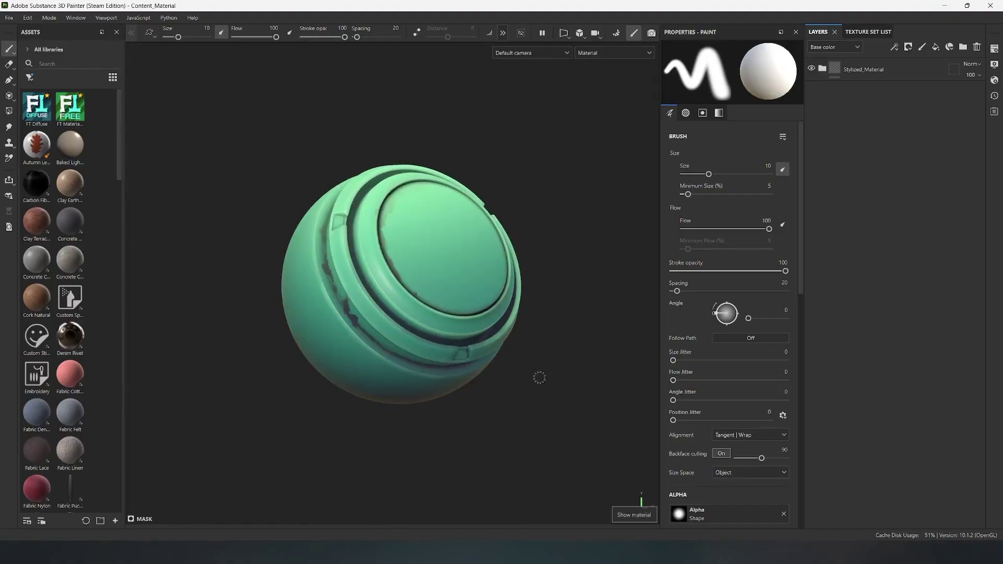
right_click_drag(481, 346, 513, 349, "shift")
scroll(513, 349, "down", 2)
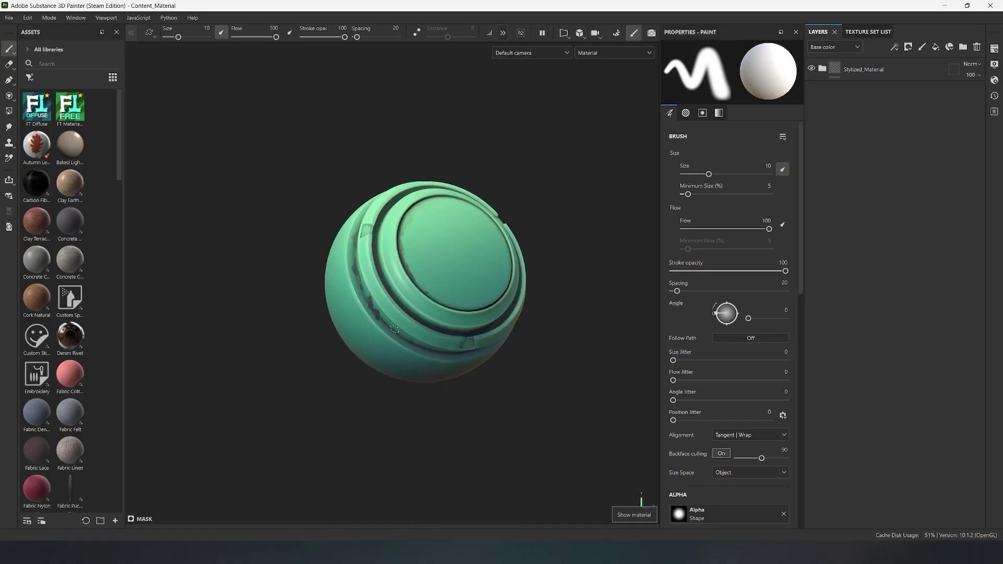
left_click_drag(488, 331, 439, 325, "alt")
right_click_drag(439, 325, 470, 325, "shift")
key("c")
scroll(470, 324, "up", 2)
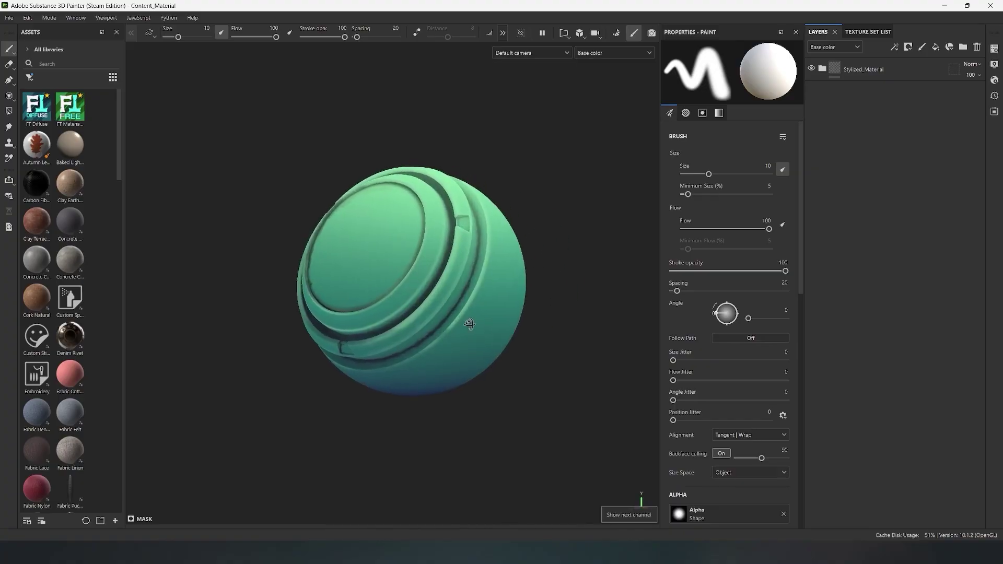
left_click_drag(365, 264, 518, 255, "alt")
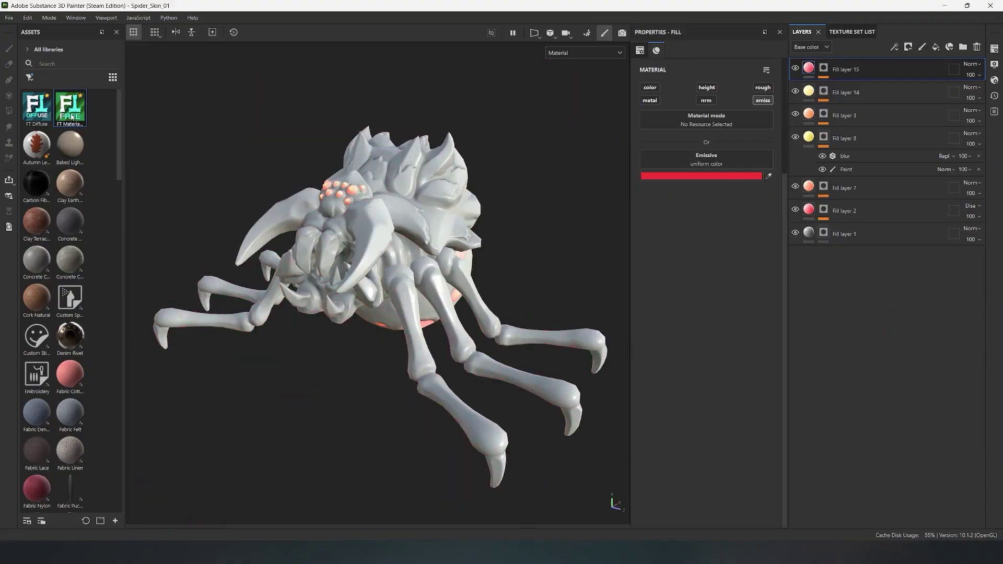
- Add the free FT Material from the assets above the fill layers of the Spider_Skin_01 project
left_click_drag(71, 117, 857, 68)
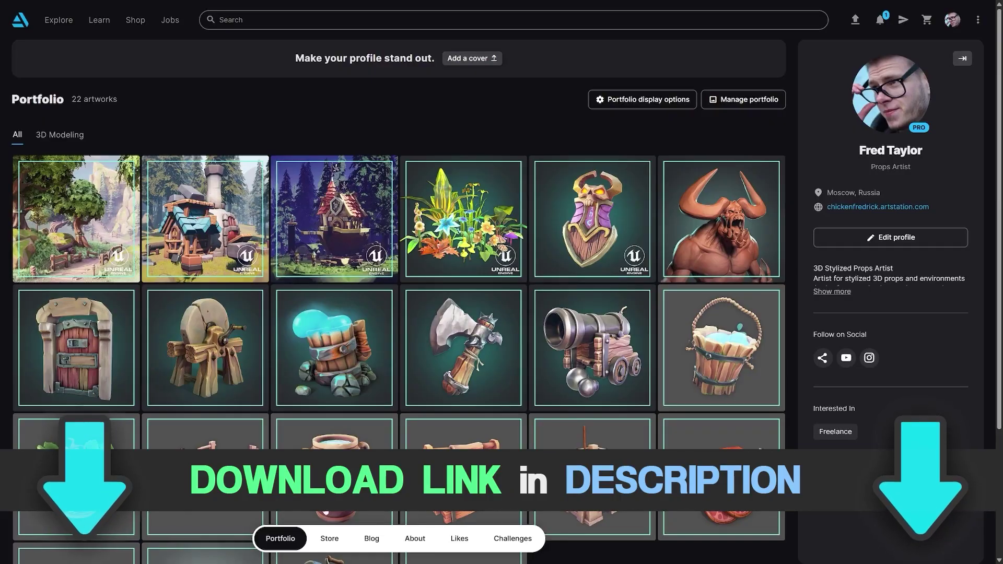
- Switch to the ArtStation store and look through the free Stylized FT Material for Substance Painter product page
left_click(330, 538)
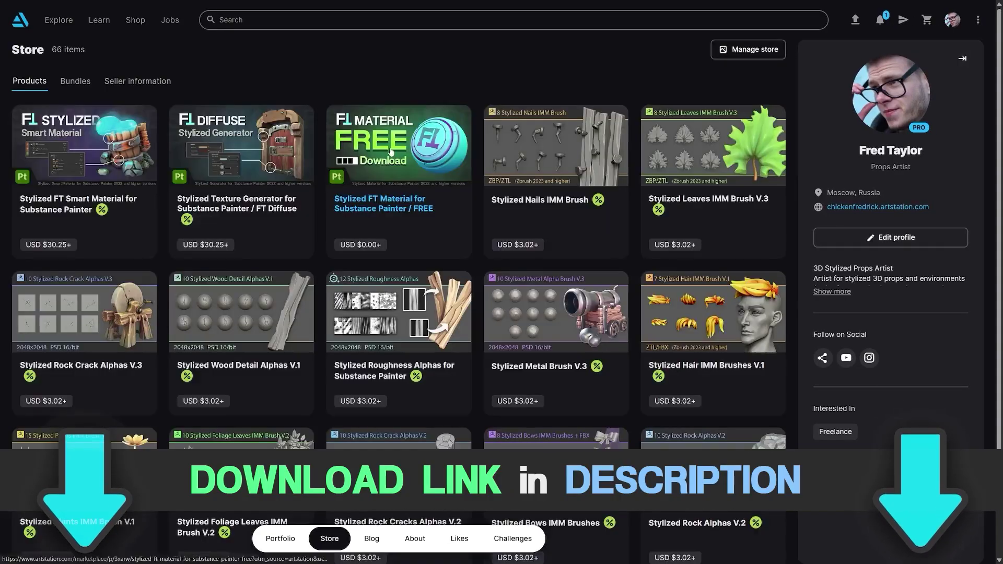
left_click(400, 151)
scroll(998, 94, "down", 6)
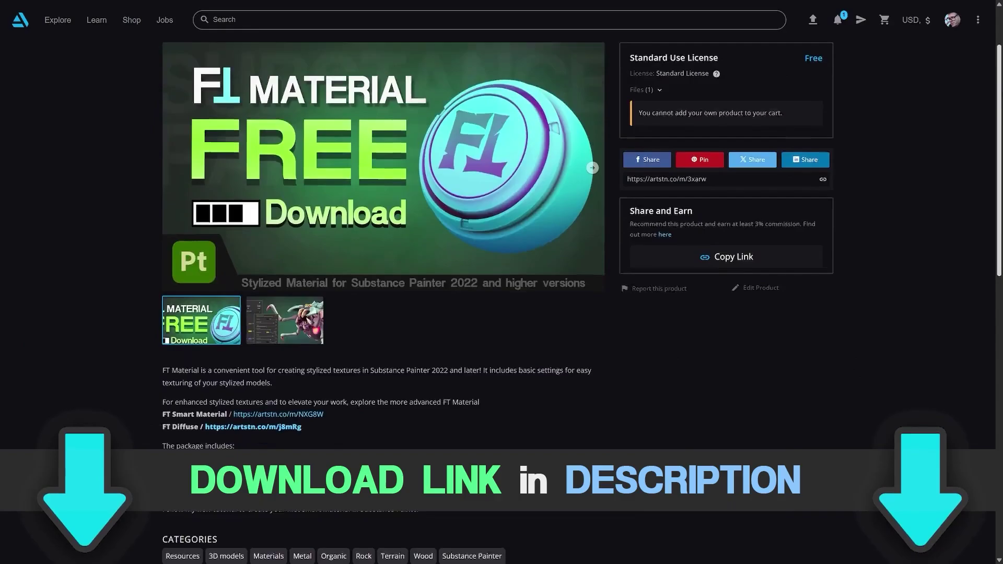
scroll(501, 282, "down", 6)
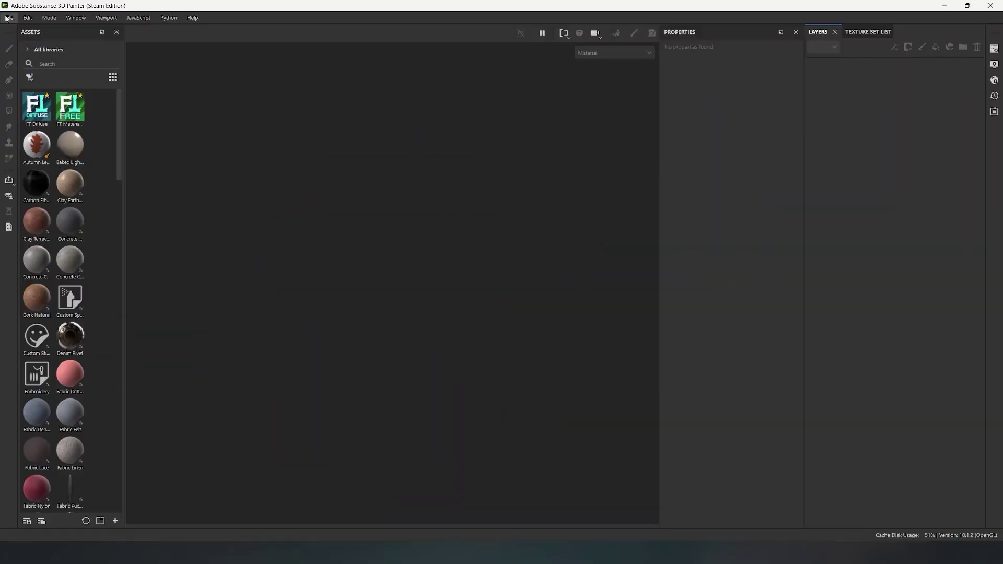
- Open the sample project PreviewSphere.spp in Substance 3D Painter
left_click(7, 18)
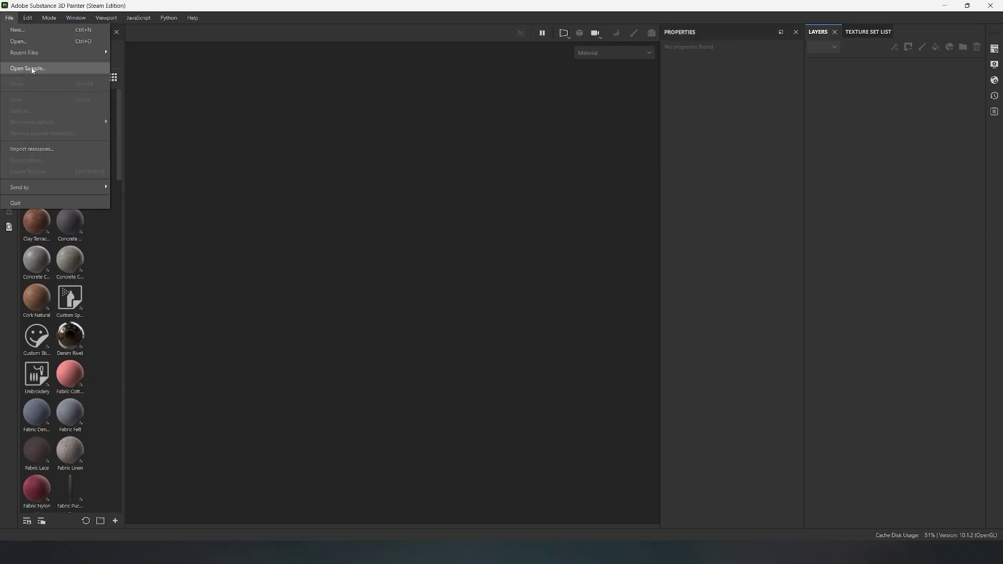
left_click(33, 70)
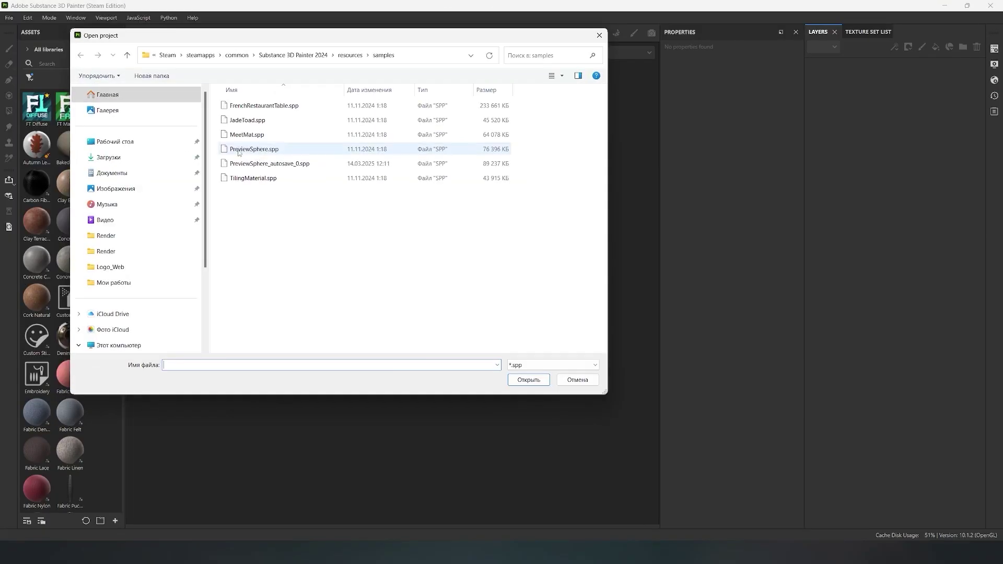
left_click(252, 152)
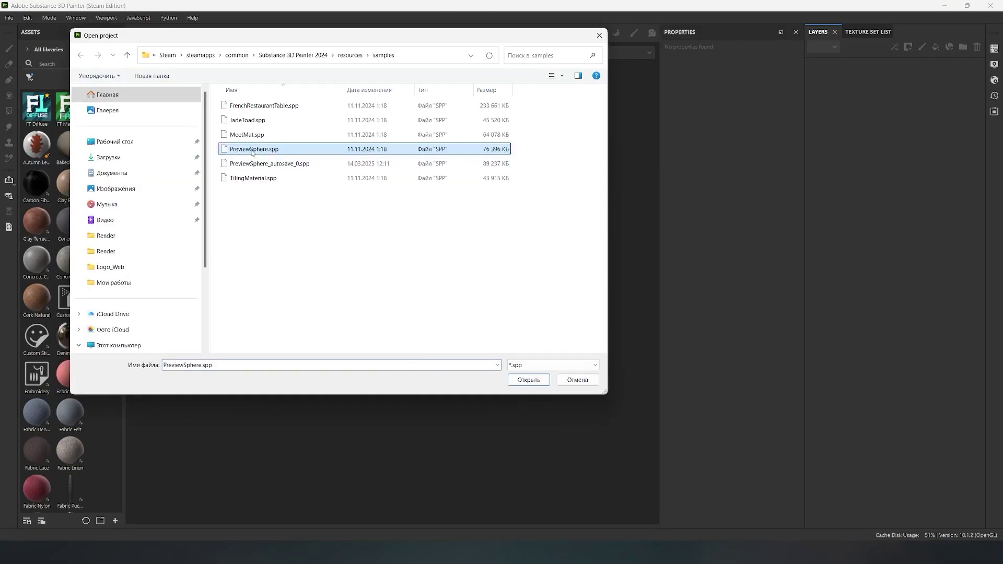
left_click(528, 380)
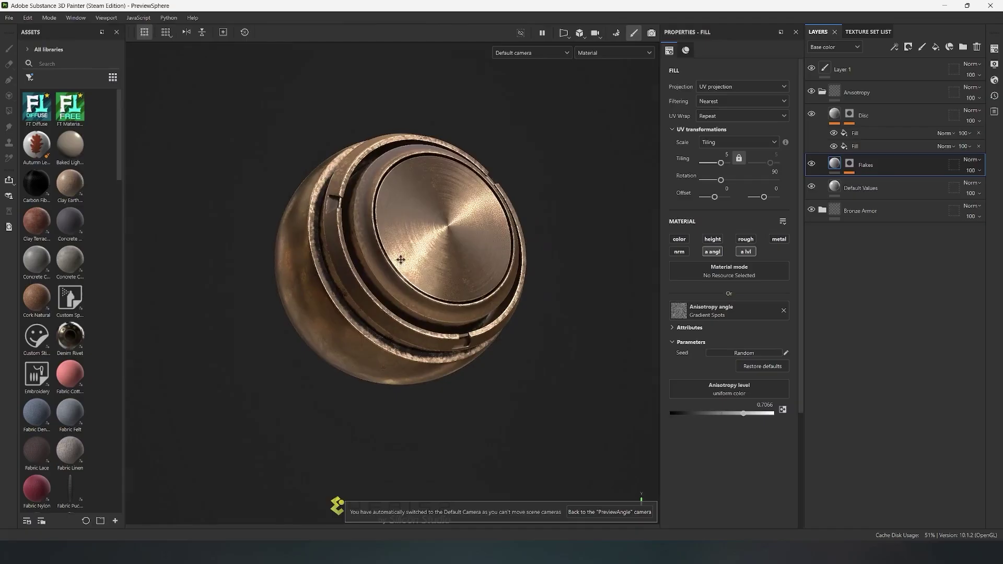
- Delete every layer and folder of the sample sphere, from Layer 1 down to Bronze Armor
left_click(884, 67)
left_click(890, 209, "shift")
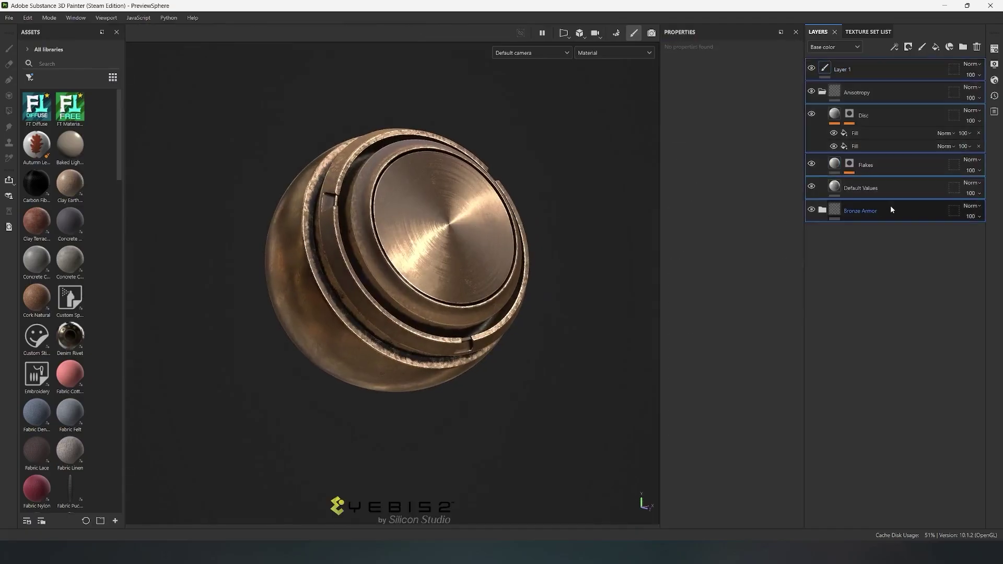
key("Delete")
mouse_move(402, 230)
right_mouse_down("shift")
mouse_move(450, 226)
mouse_move(385, 223)
mouse_move(413, 221)
mouse_move(388, 217)
mouse_move(397, 219)
right_mouse_up("shift")
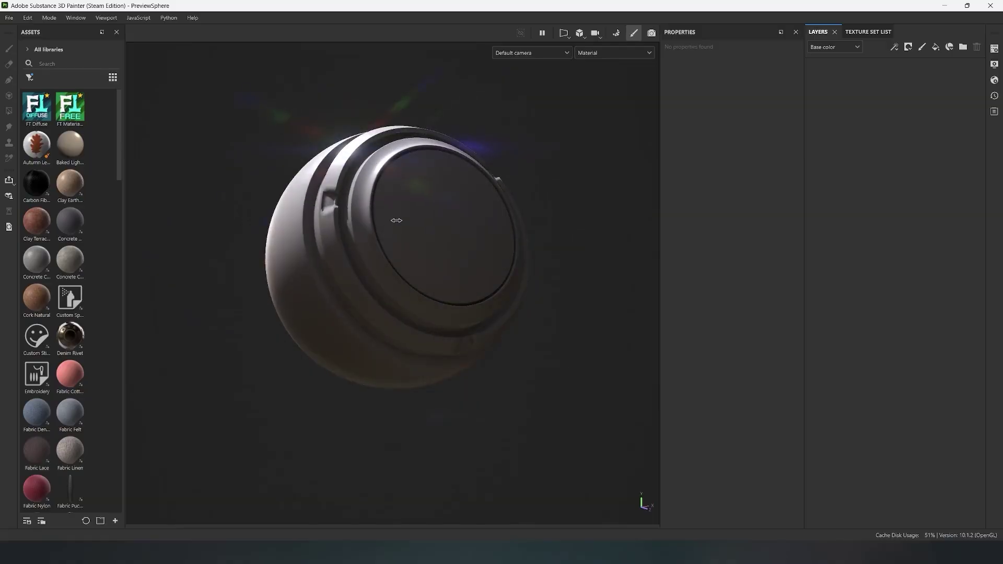
- Change the environment map in the display settings to Panorama
left_click(993, 49)
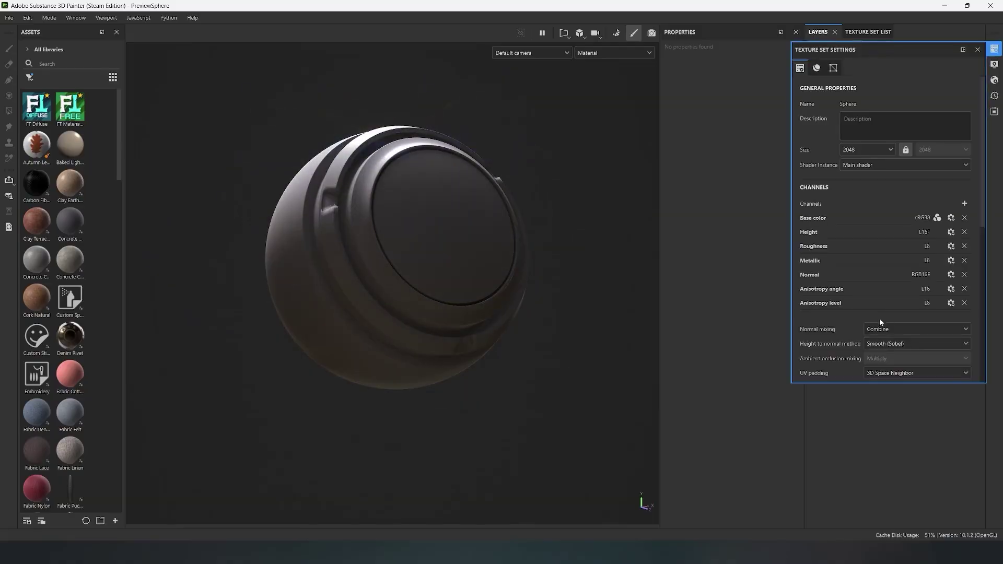
left_click(994, 64)
left_click(921, 153)
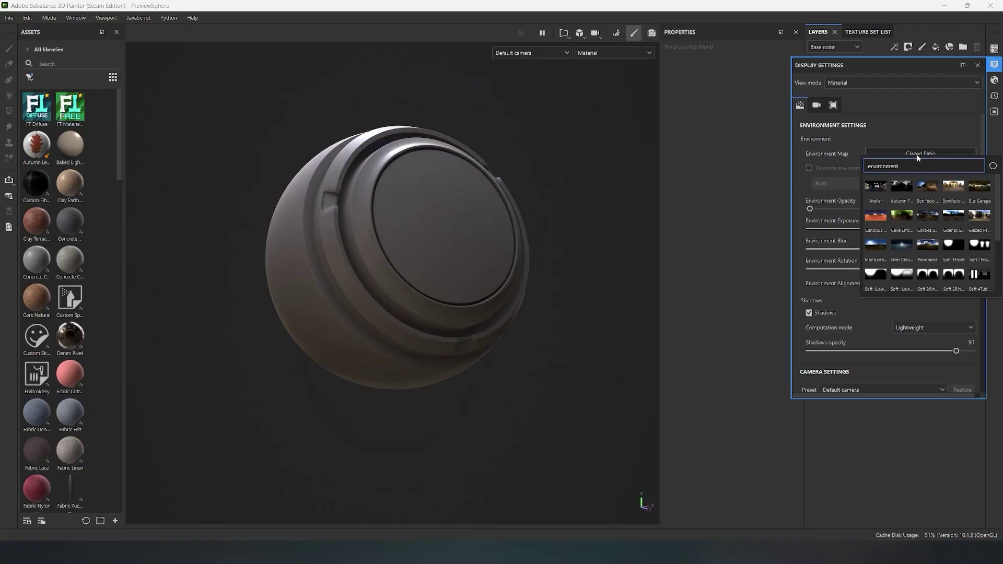
left_click(928, 244)
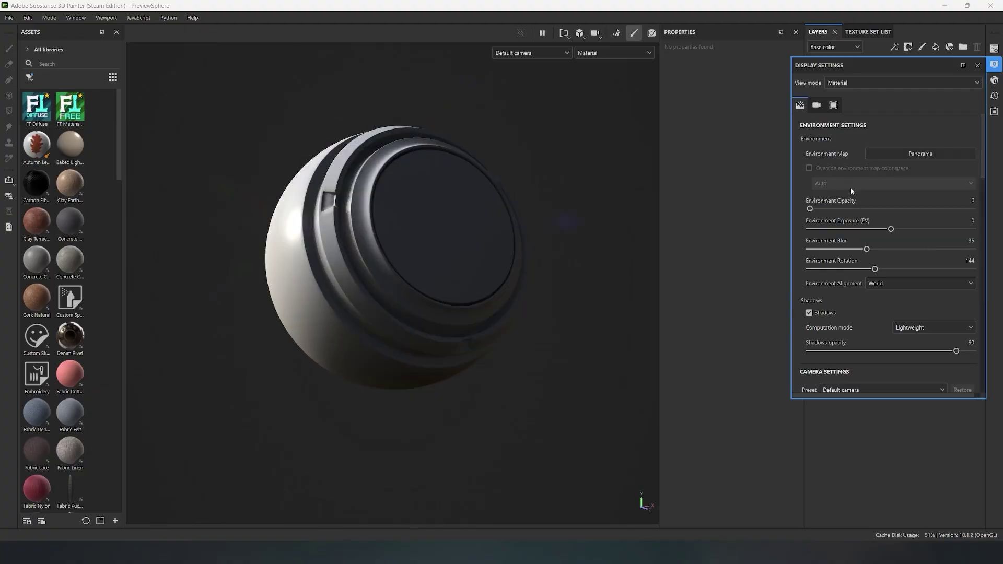
- Compare the viewport with shadows on and off, and lower the shadows opacity to about 70
scroll(866, 281, "down", 3)
left_click(809, 225)
left_click(809, 225)
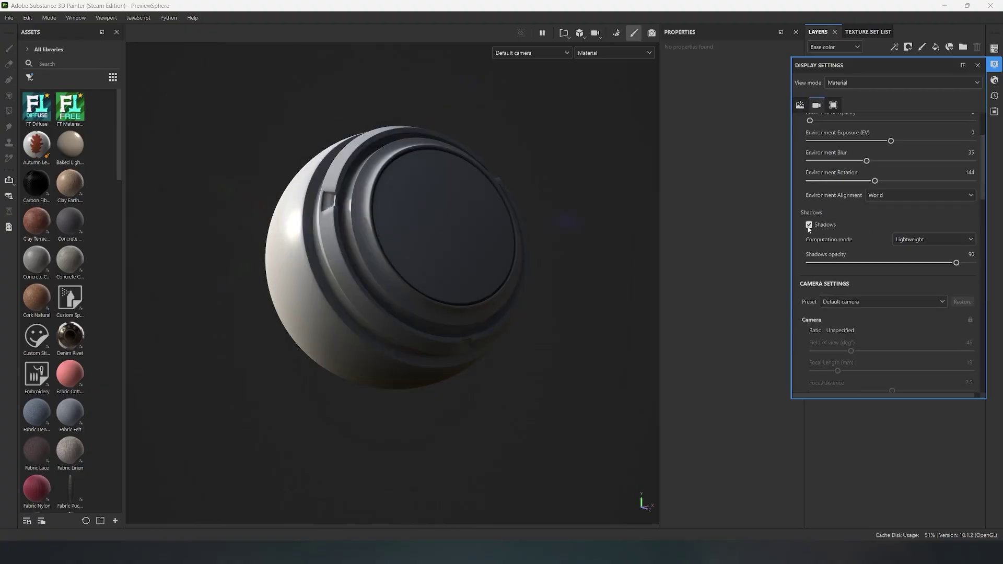
left_click_drag(948, 267, 900, 269)
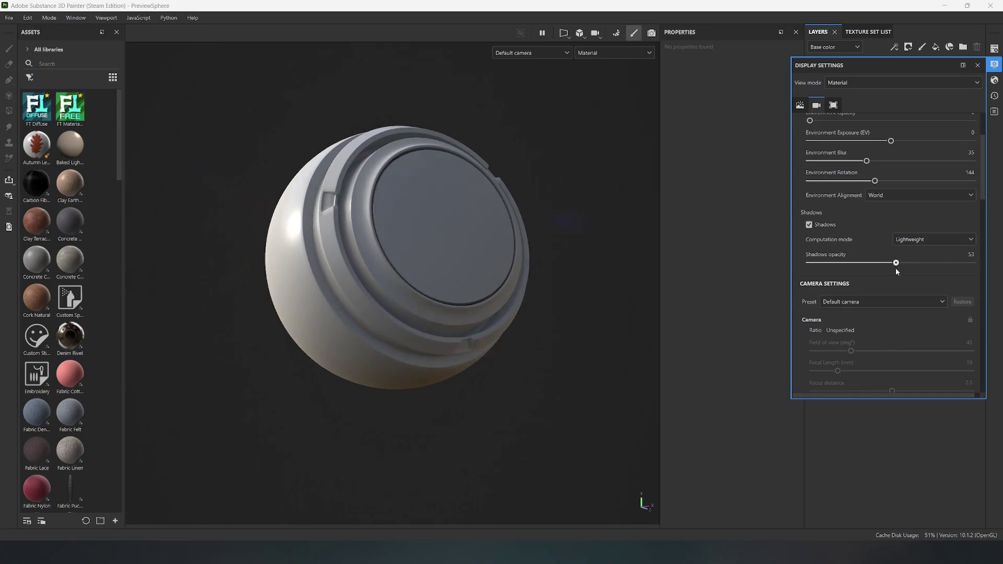
scroll(868, 239, "down", 3)
left_click_drag(898, 176, 923, 176)
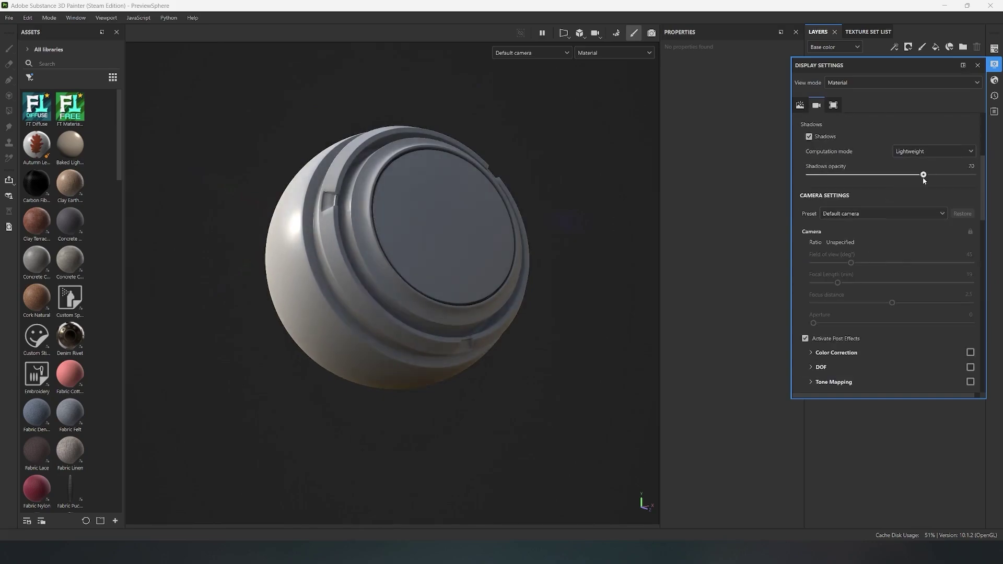
left_click(809, 136)
scroll(807, 261, "down", 2)
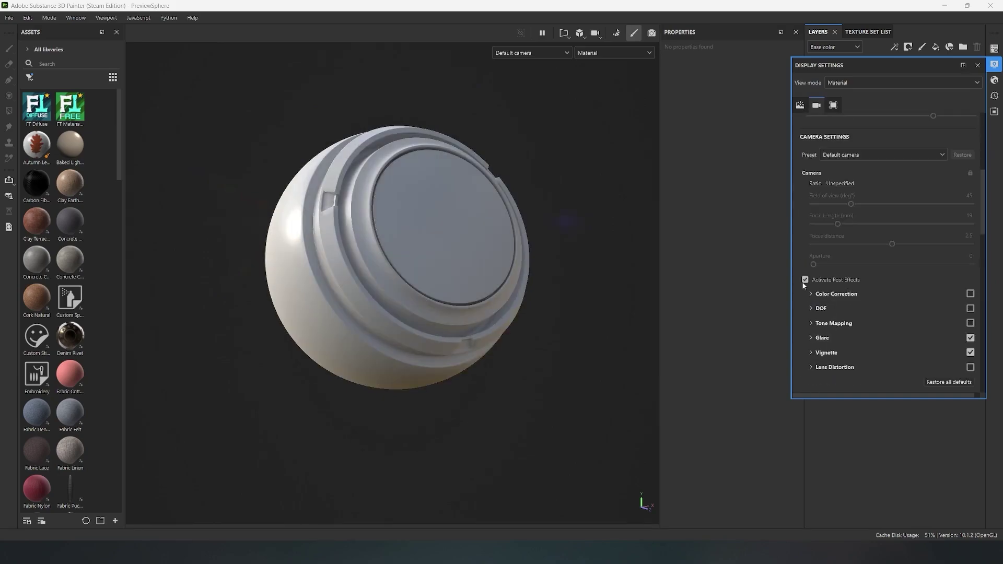
- Deactivate the camera post effects and rotate the environment lighting so the sphere is lit more evenly
left_click(805, 280)
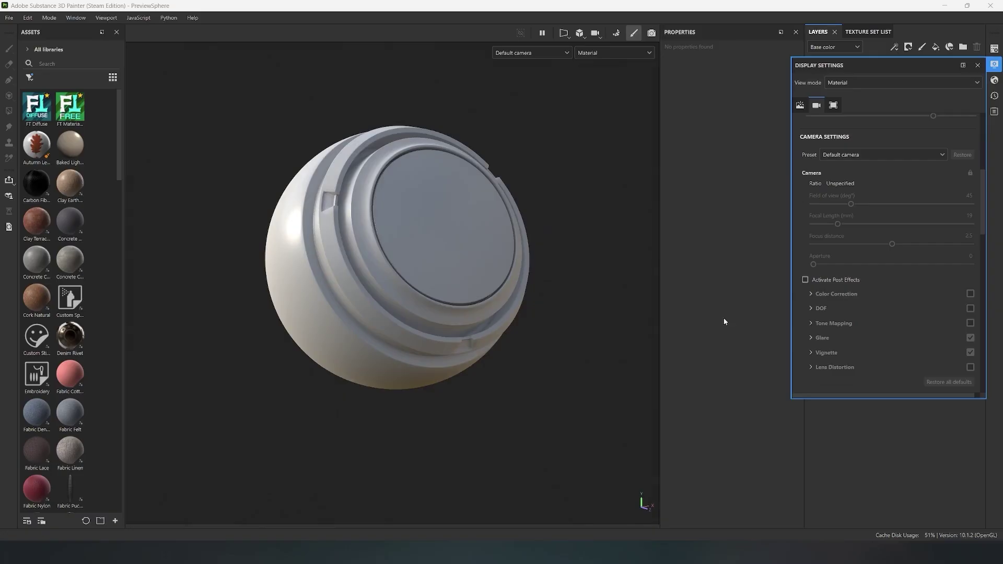
scroll(466, 260, "down", 2)
right_click_drag(477, 238, 432, 203, "shift")
left_click_drag(329, 230, 349, 210, "alt")
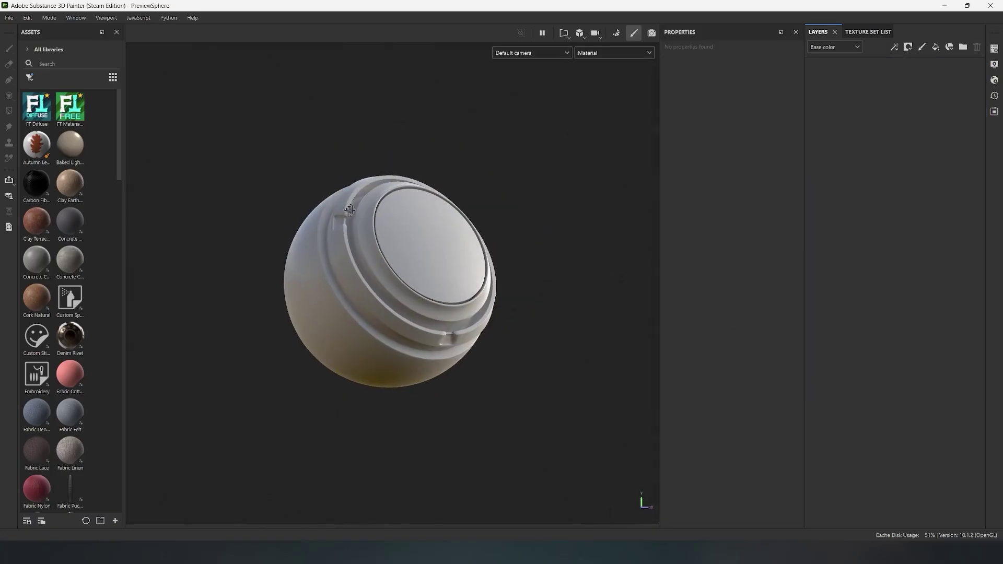
left_click_drag(433, 220, 429, 222, "alt")
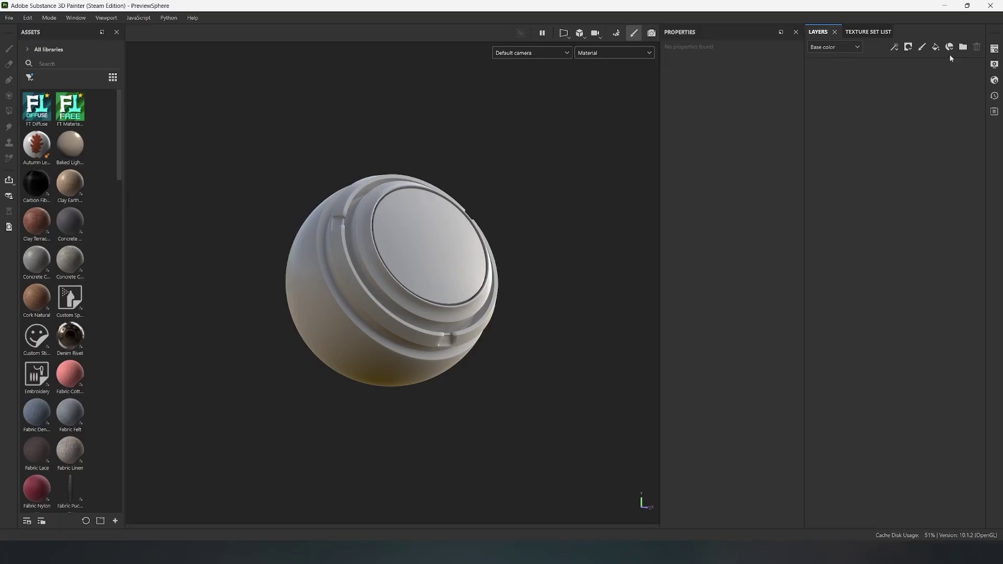
- Add a fill layer with only the color and roughness channels active and set its roughness to about 0.39
left_click(936, 50)
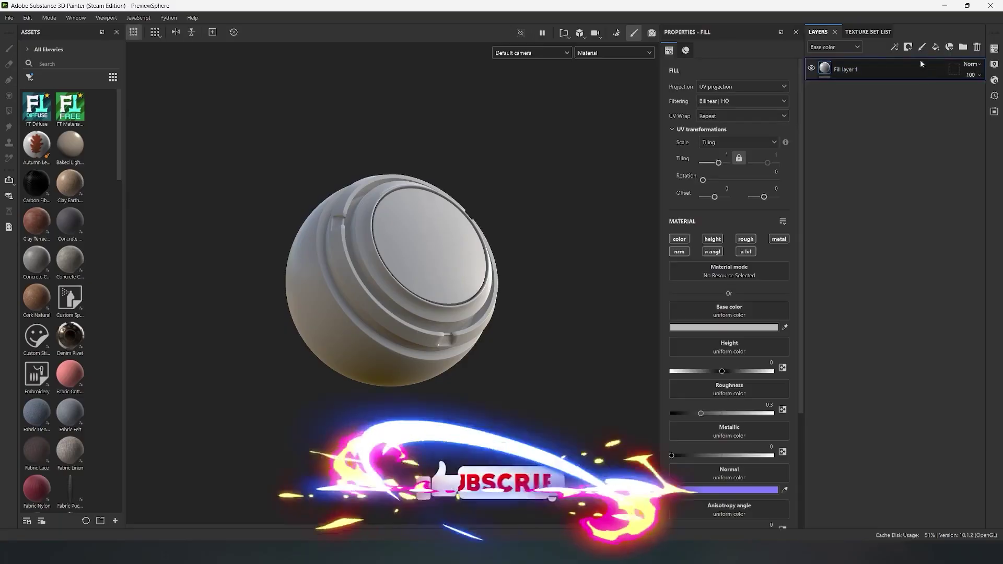
left_click(679, 239)
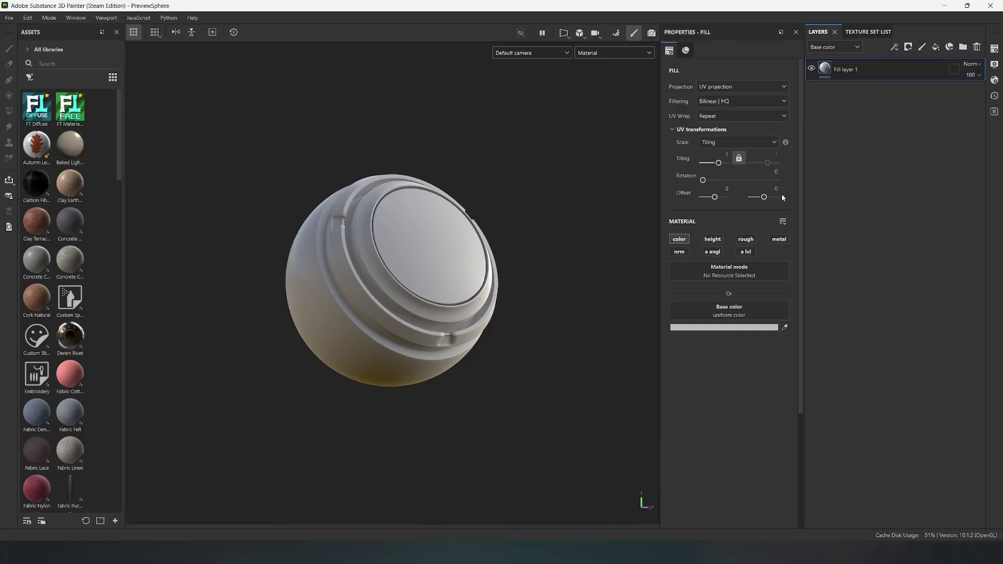
left_click(747, 240)
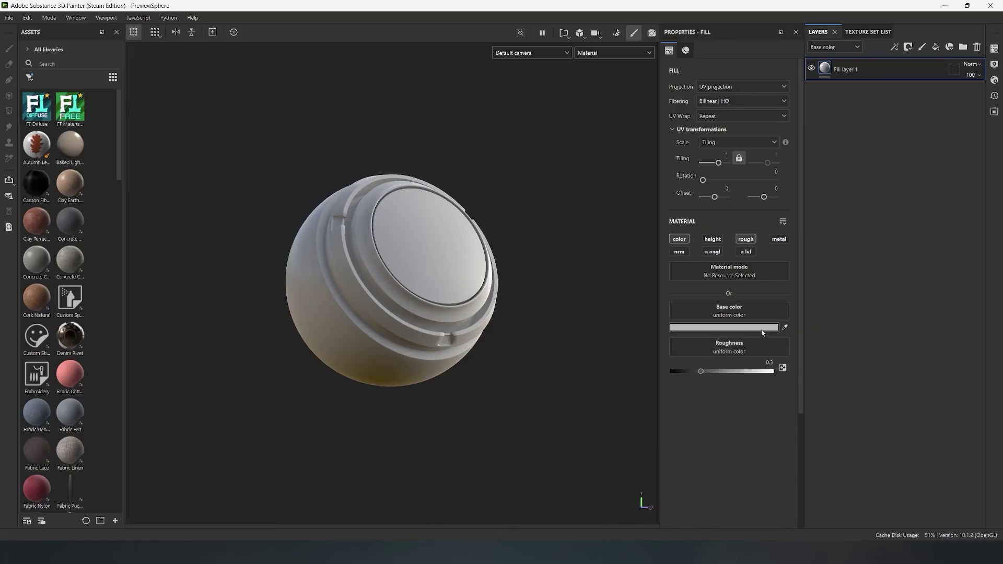
left_click_drag(710, 373, 711, 373)
- Rename the fill layer as Base_Color
double_click(847, 70)
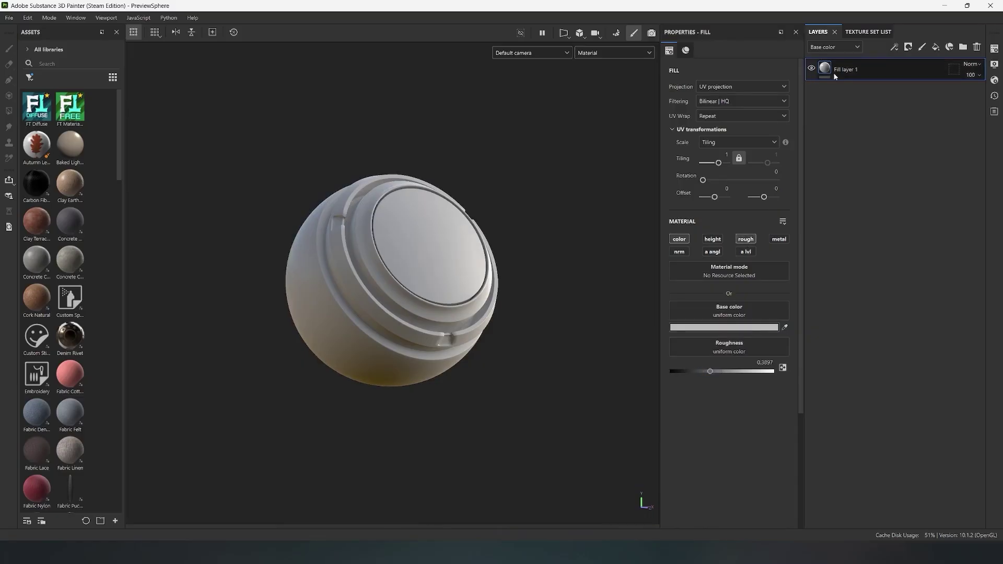
type("BaseColor")
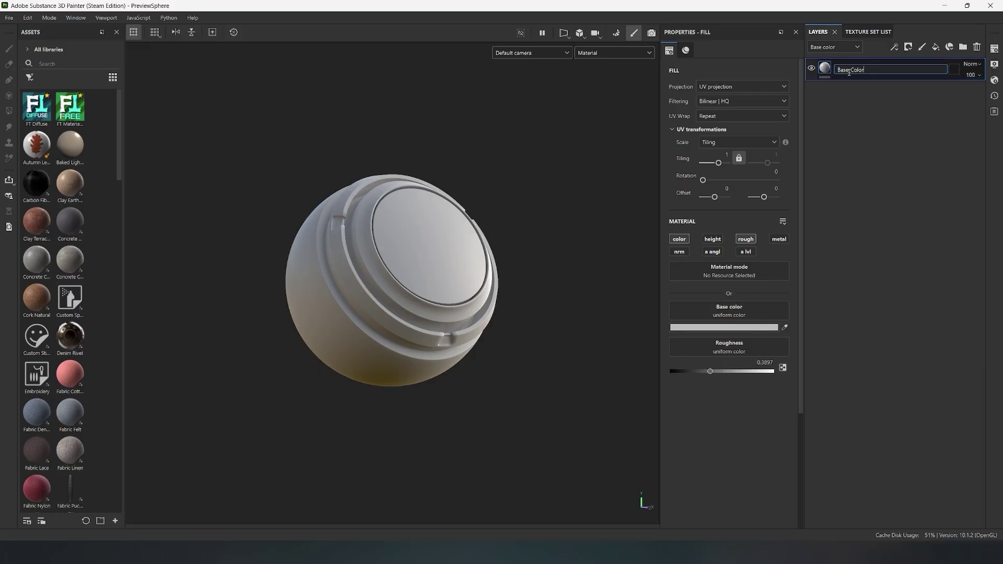
key("Return")
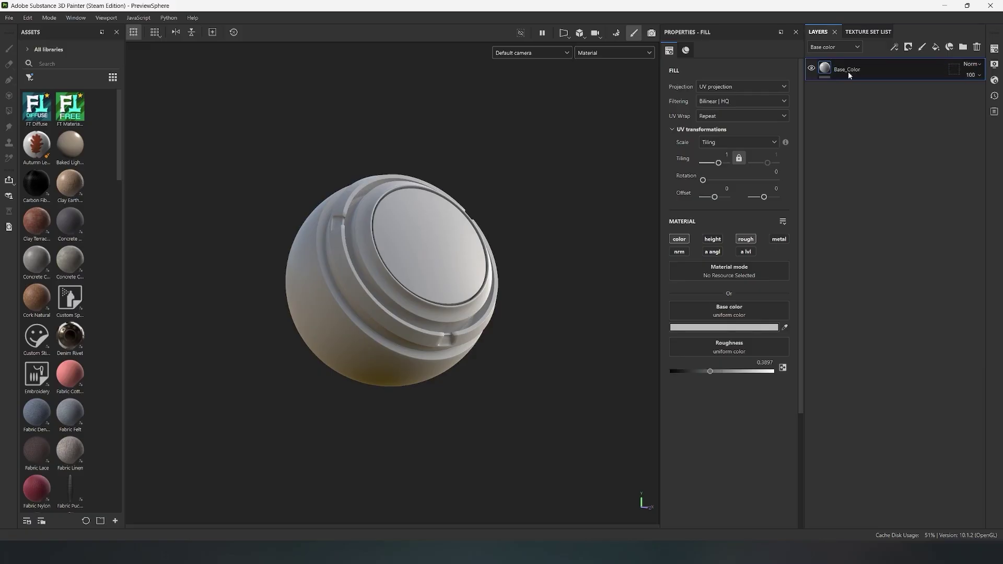
- Set the layer's base color to a teal, about 2E8786, and display only the Base color channel on the sphere
left_click(719, 328)
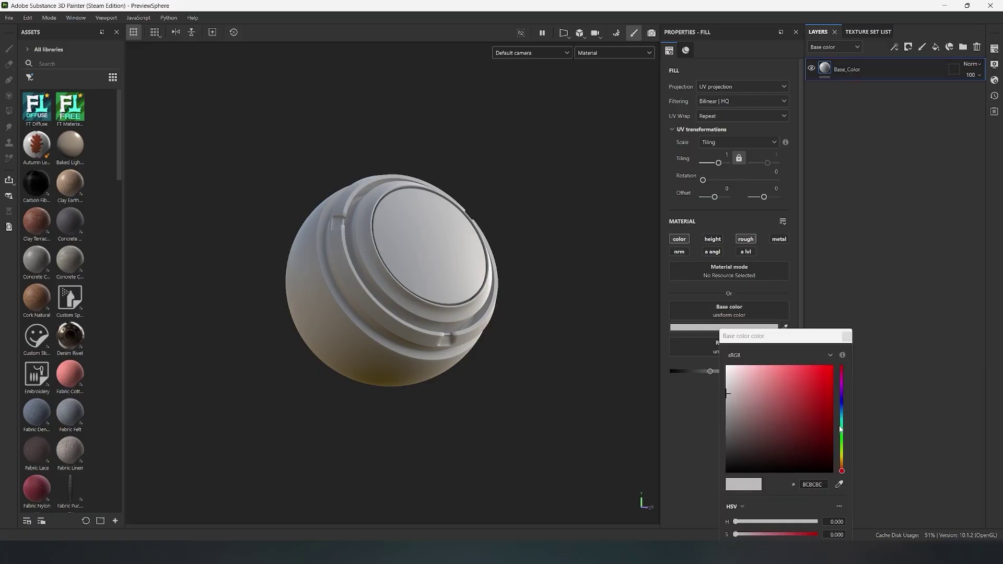
left_click_drag(839, 429, 787, 412)
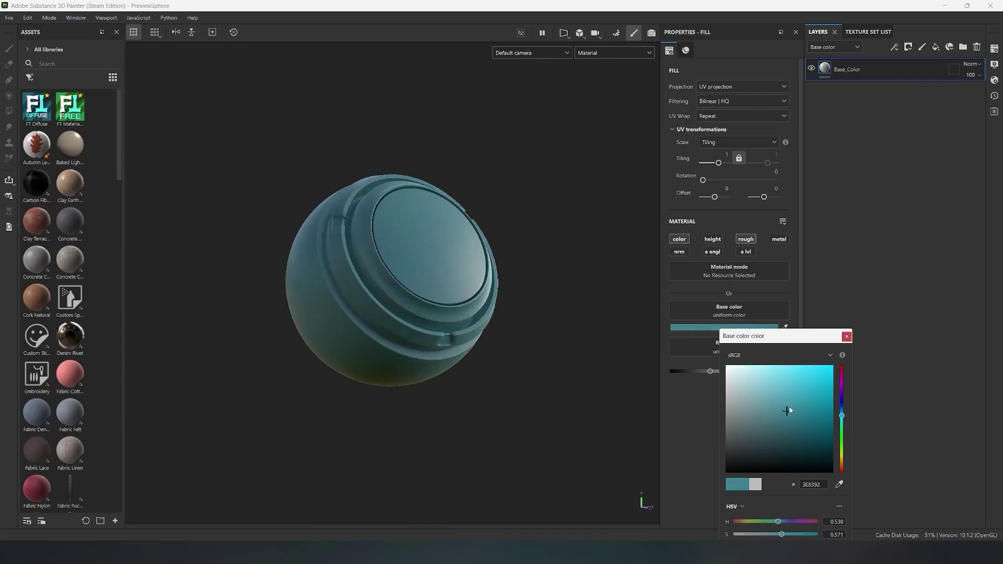
left_click(796, 416)
left_click(843, 420)
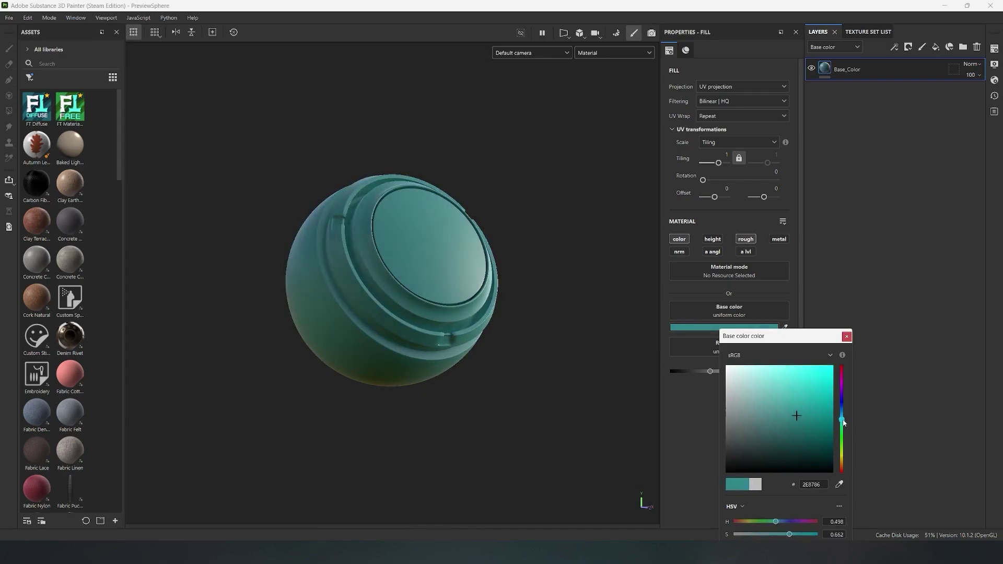
key("c")
left_click_drag(497, 320, 491, 222, "alt")
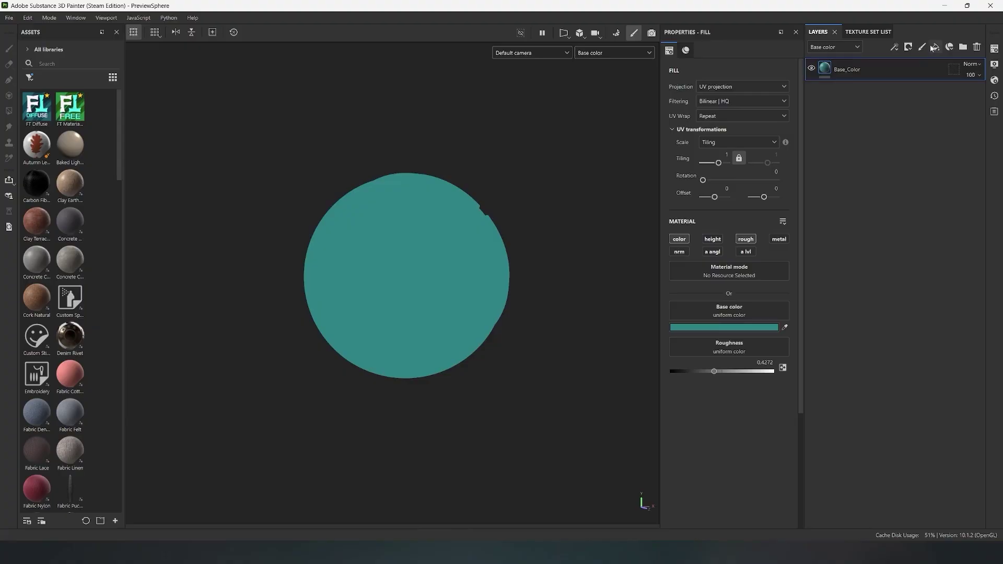
- Add a new fill layer above Base_Color and give it a black mask
left_click(935, 47)
right_click(823, 68)
left_click(847, 77)
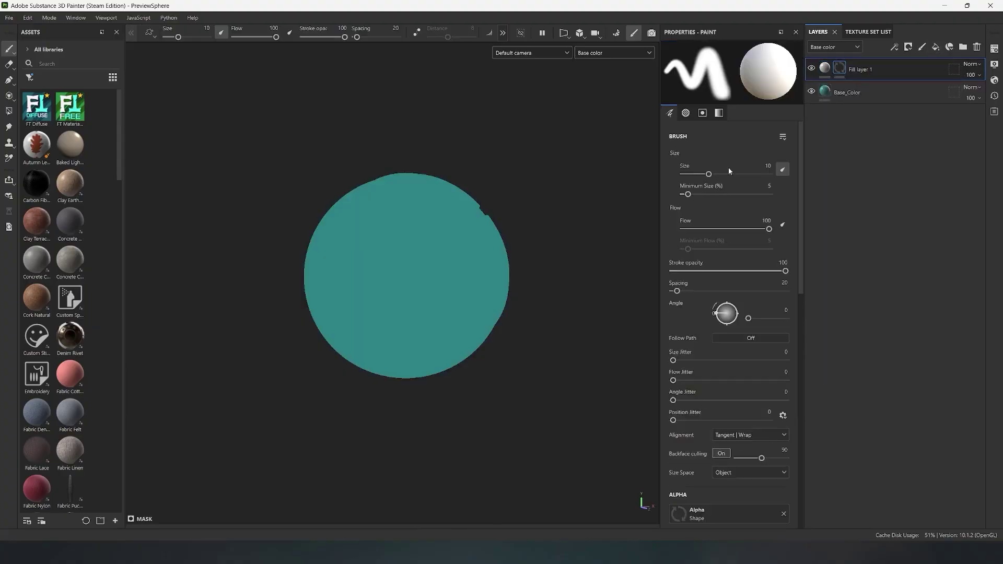
- Fill the new fill layer's mask across the whole sphere with Polygon Fill in Mesh fill mode and display the full Material view
left_click(8, 110)
left_click_drag(219, 127, 299, 187)
left_click(165, 32)
left_click_drag(289, 88, 544, 439)
- Enable the roughness channel on Fill layer 1 and set its roughness to about 0.88
left_click(825, 68)
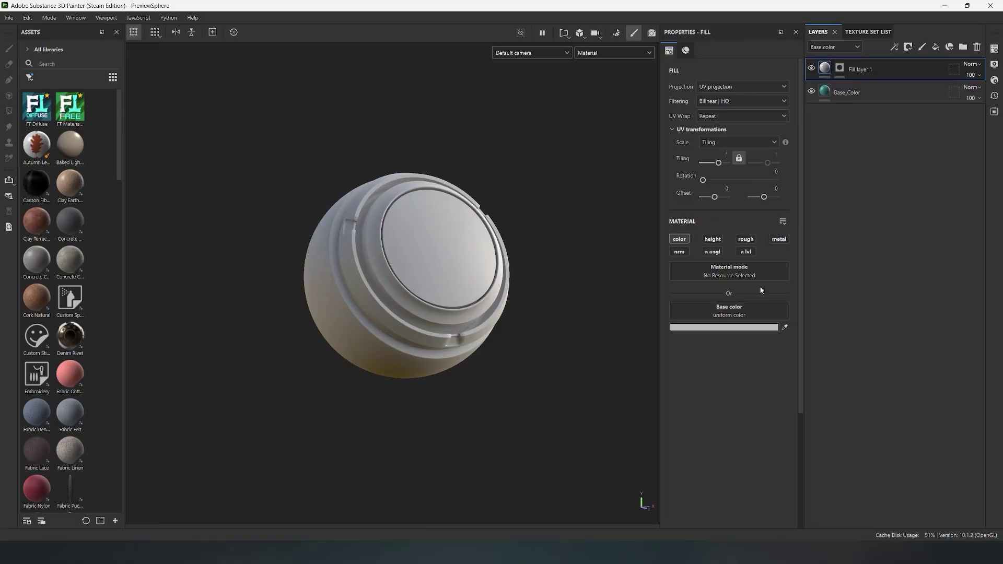
left_click(747, 239)
left_click_drag(733, 375, 743, 375)
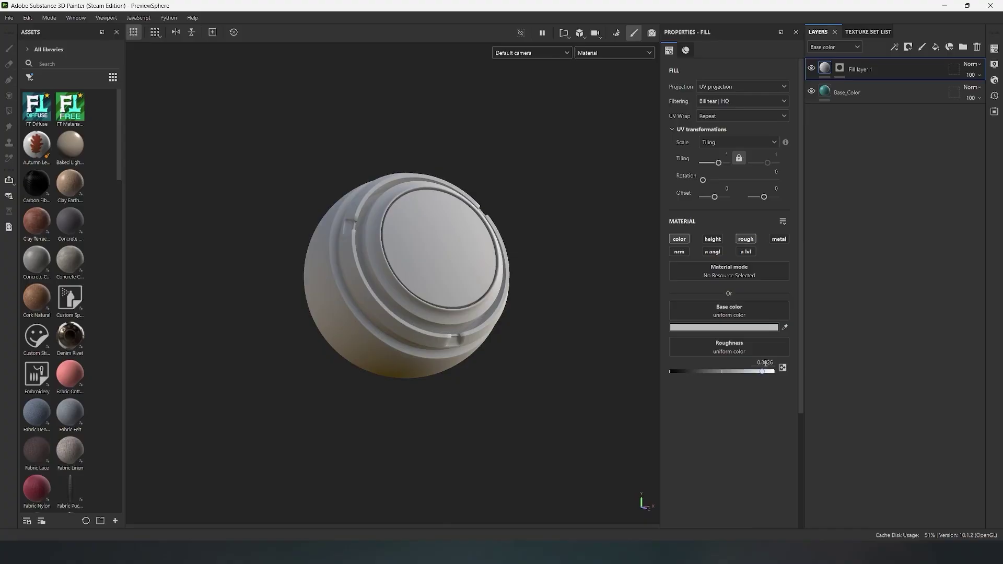
- Add a Dirt generator to the mask of Fill layer 1
left_click(840, 68)
right_click(839, 68)
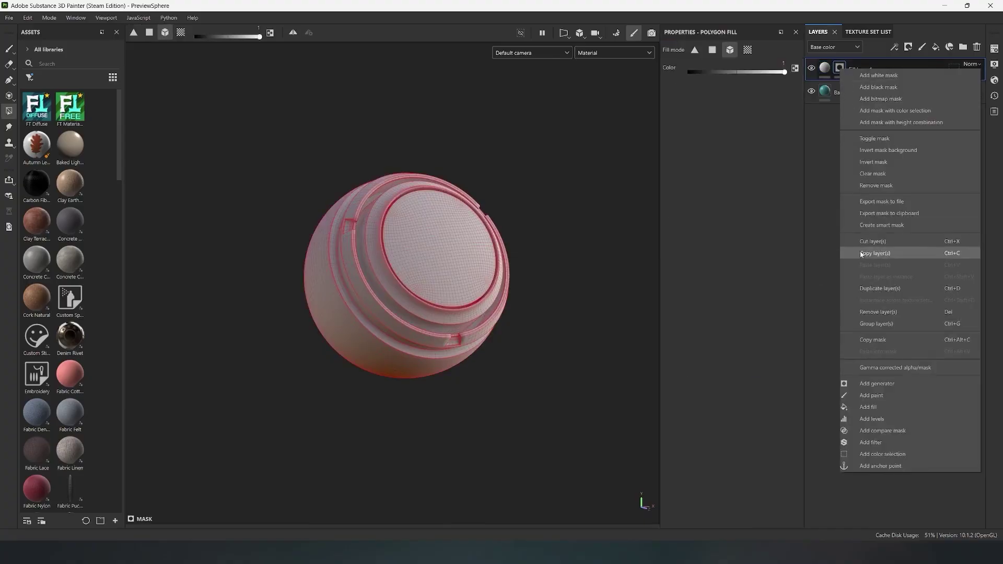
left_click(880, 384)
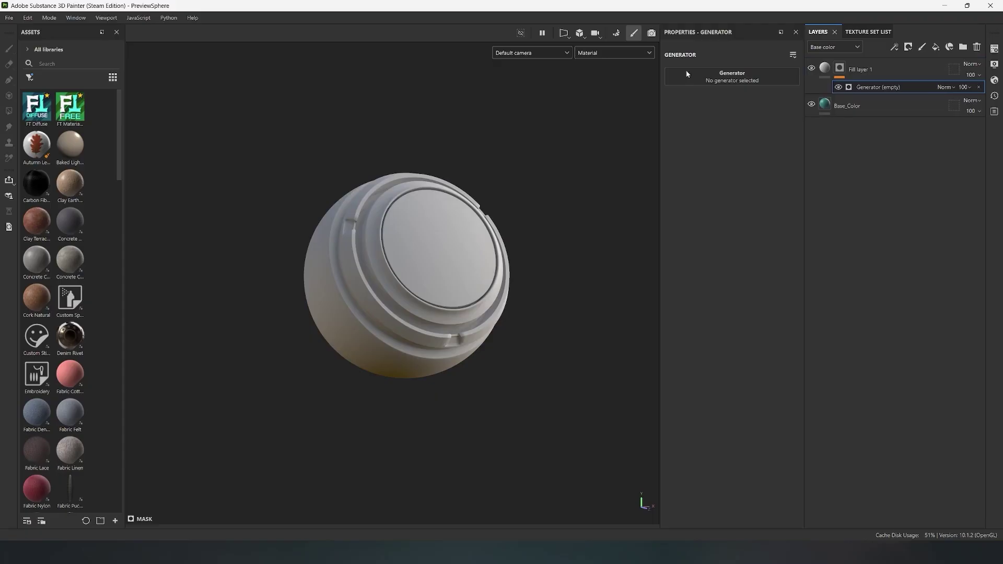
left_click(705, 76)
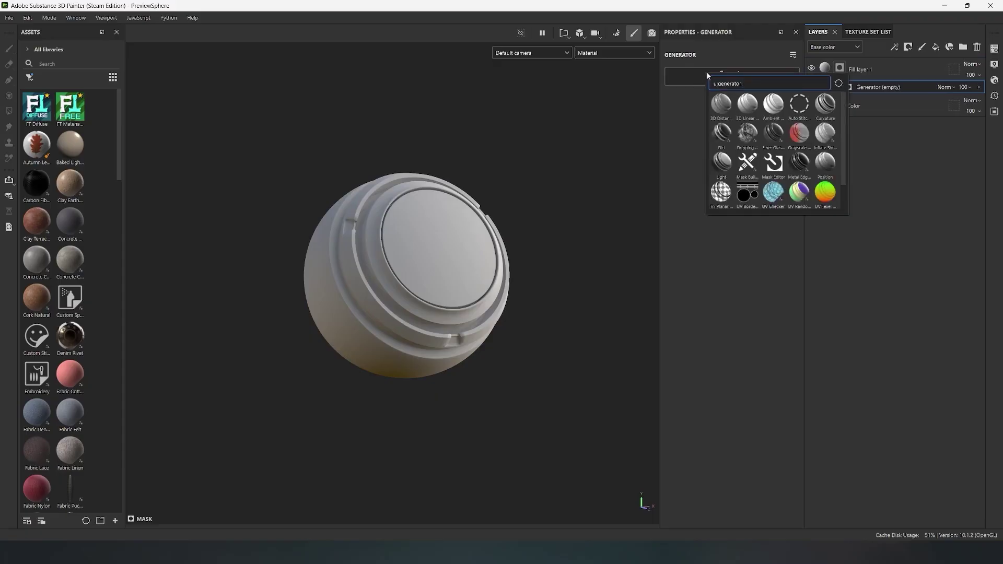
left_click(723, 133)
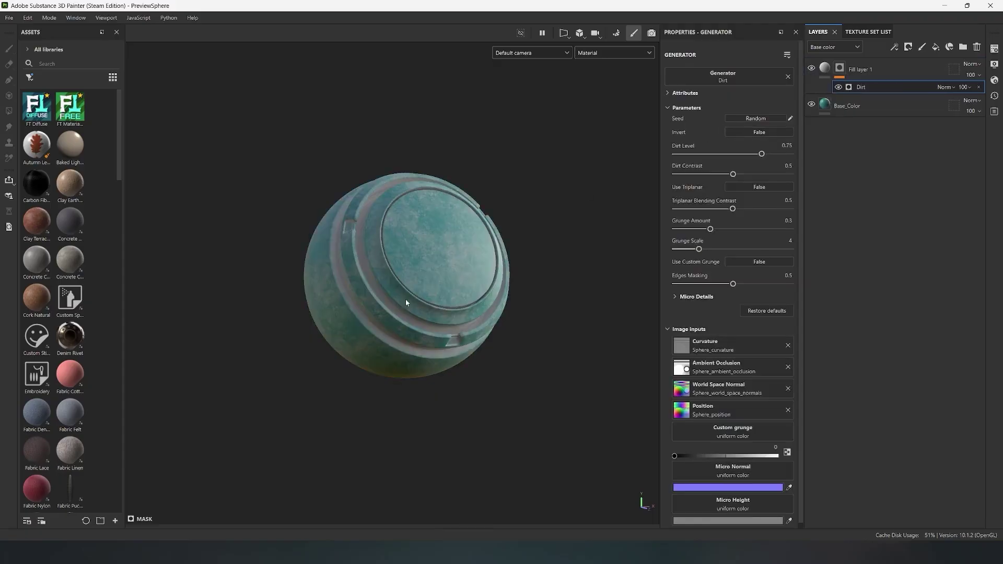
- Set the Dirt generator's Dirt Level to 0.64 and its Dirt Contrast to 0.59
scroll(470, 270, "up", 5)
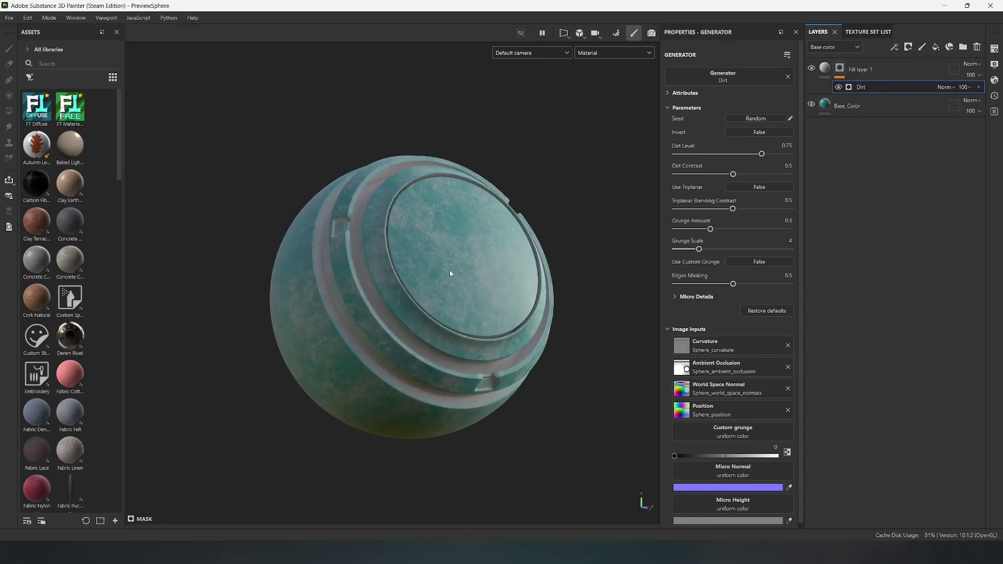
middle_click_drag(437, 302, 436, 246, "alt")
scroll(437, 246, "up", 1)
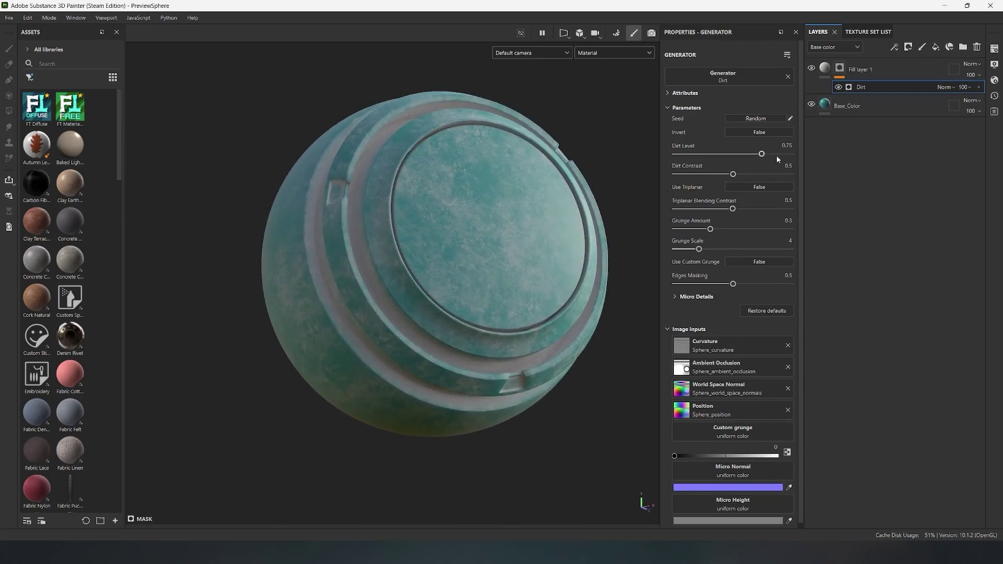
mouse_move(761, 153)
left_mouse_down()
mouse_move(745, 155)
mouse_move(734, 177)
mouse_move(740, 181)
left_mouse_up()
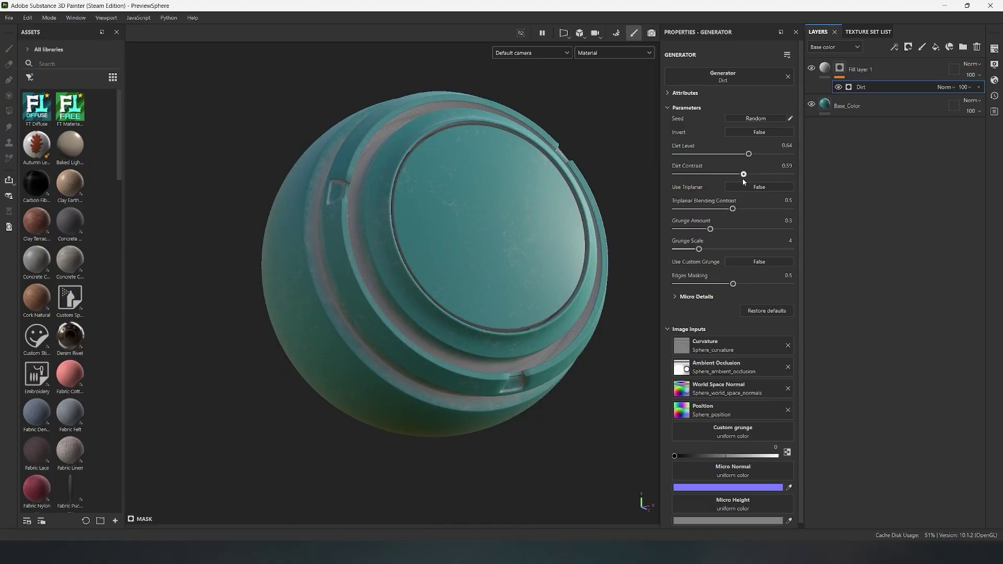
- Add a paint effect above Dirt in the mask of Fill layer 1 and rename it as Paint_Me!
left_click(843, 75)
right_click(843, 75)
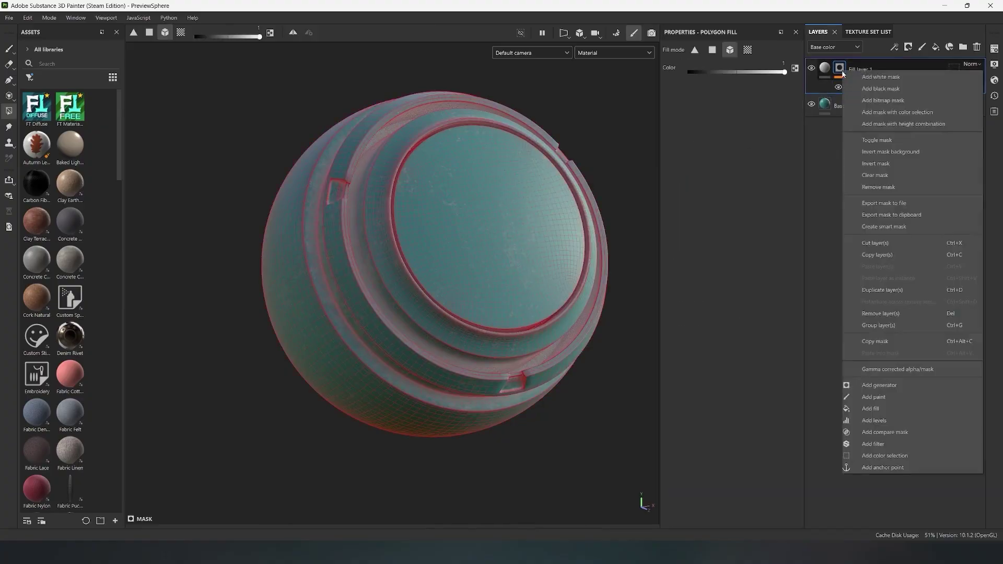
left_click(882, 398)
scroll(434, 222, "down", 1)
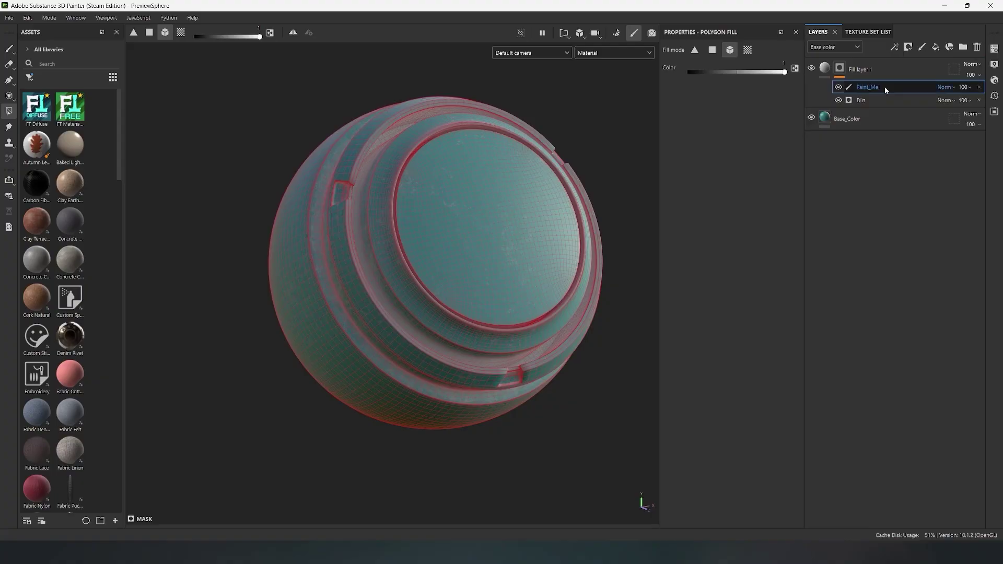
- Add a Blur Slope filter above the Paint_Me! effect in the mask of Fill layer 1
right_click(840, 68)
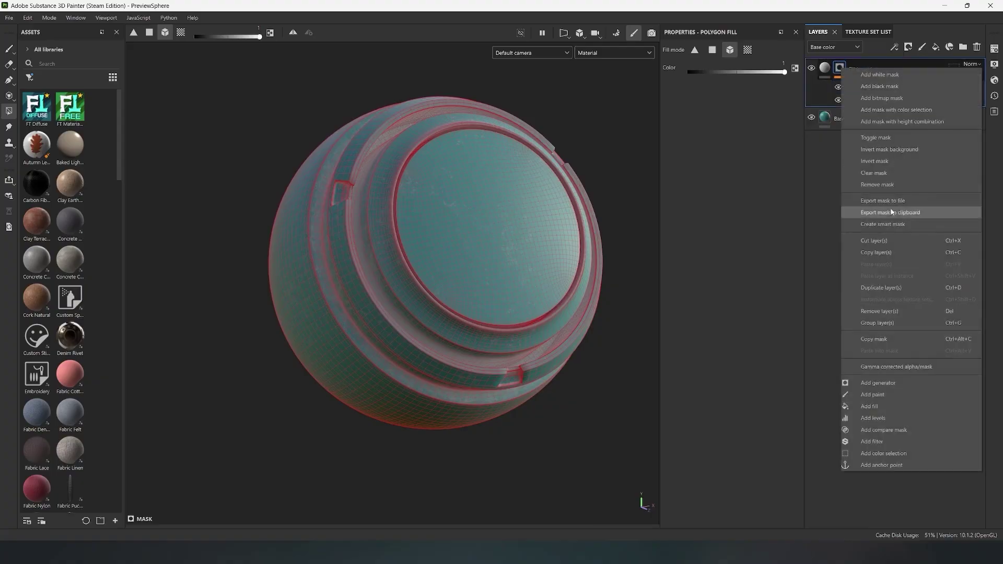
left_click(888, 441)
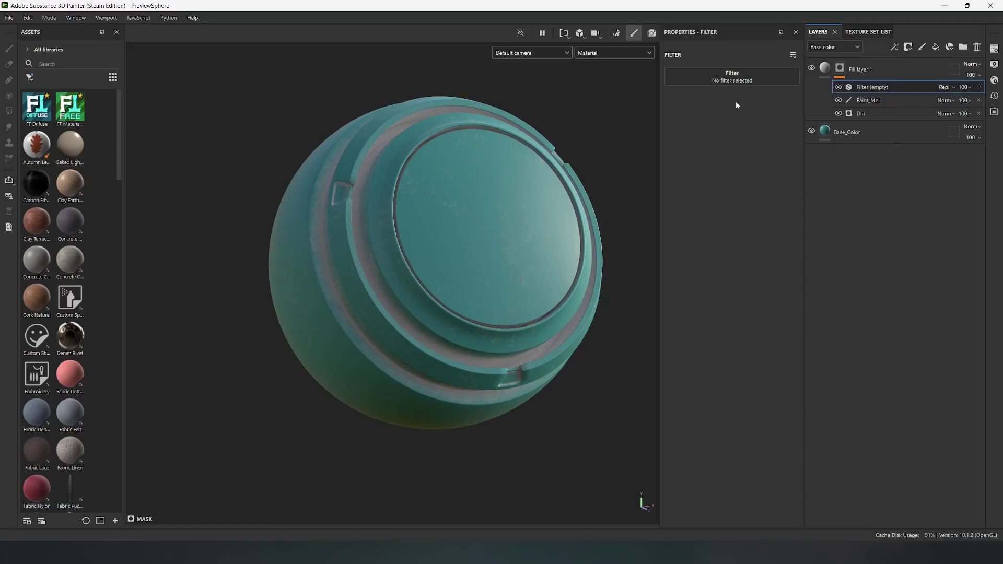
left_click(731, 78)
left_click(754, 137)
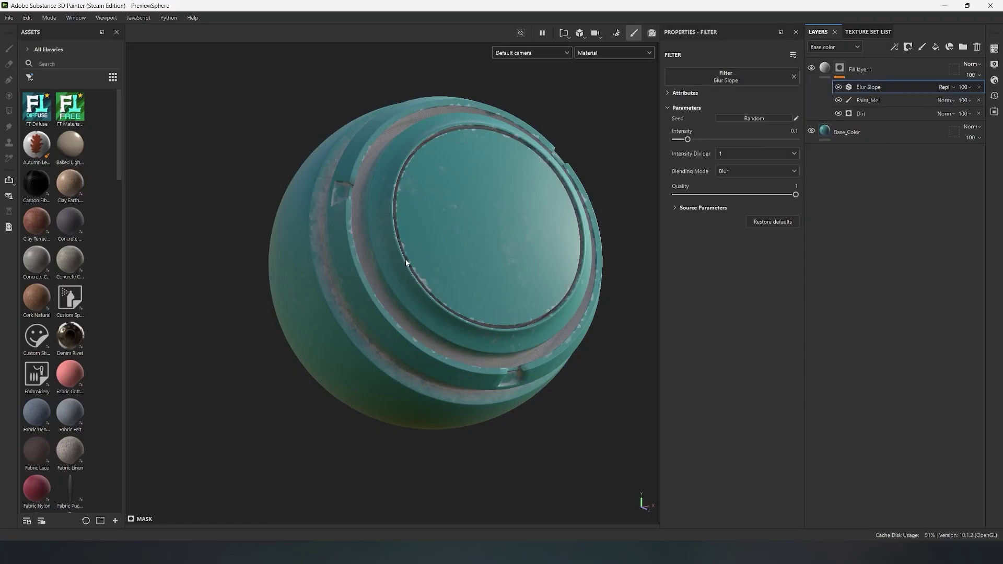
- Set the Blur Slope filter's Intensity to about 0.38 and its Quality to 0.97
scroll(406, 259, "up", 5)
left_click_drag(444, 266, 336, 179, "alt")
left_click_drag(324, 284, 313, 294, "alt")
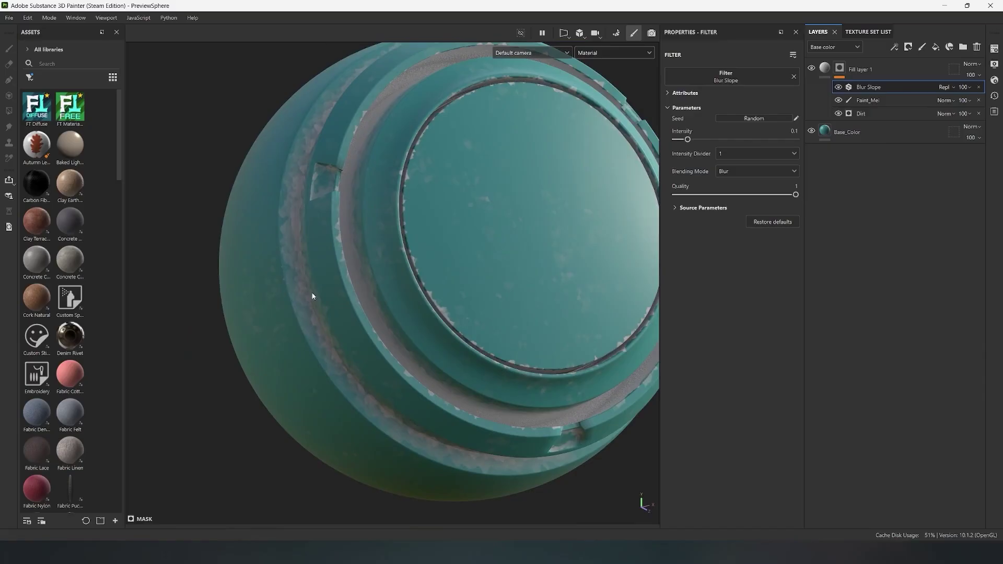
left_click_drag(690, 140, 724, 145)
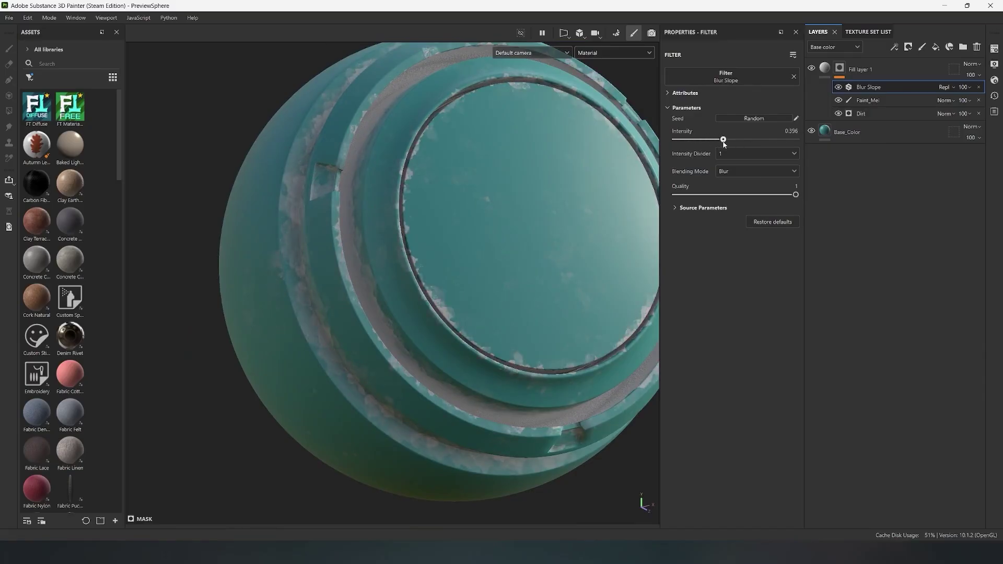
left_click_drag(795, 195, 762, 196)
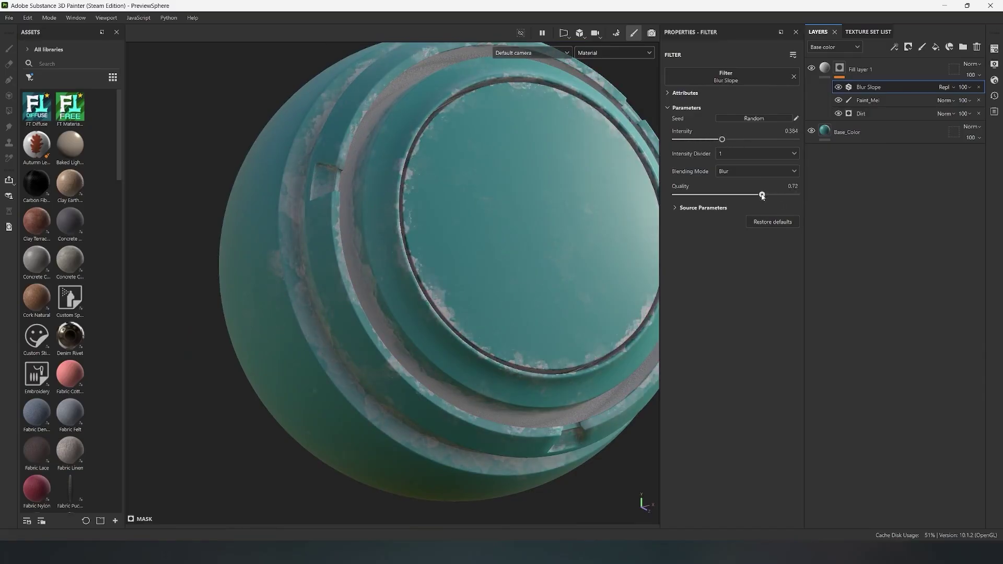
left_click_drag(648, 240, 385, 239, "alt")
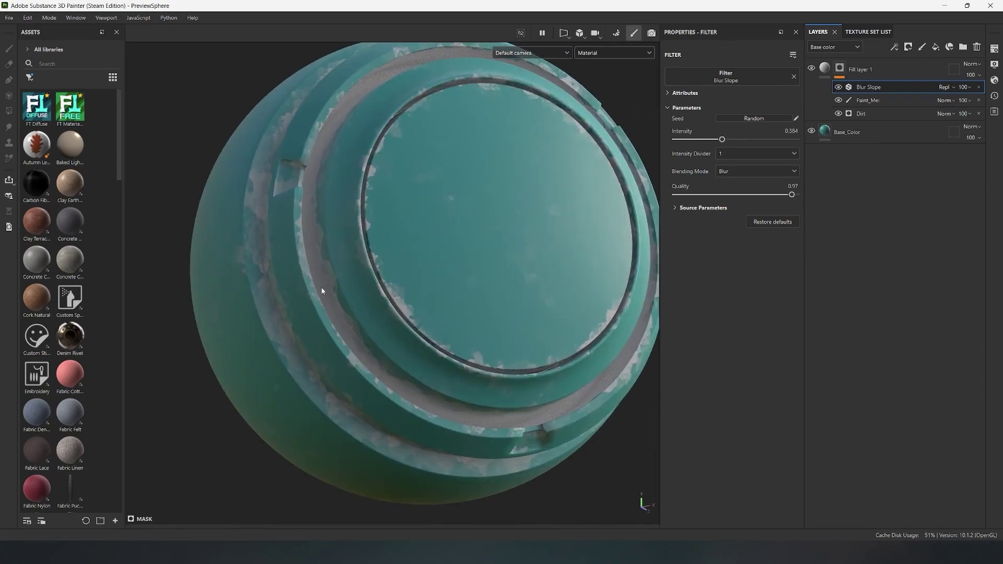
left_click_drag(322, 291, 432, 305, "alt")
- Add a Histogram Scan filter above Blur Slope in the mask of Fill layer 1
right_click(840, 68)
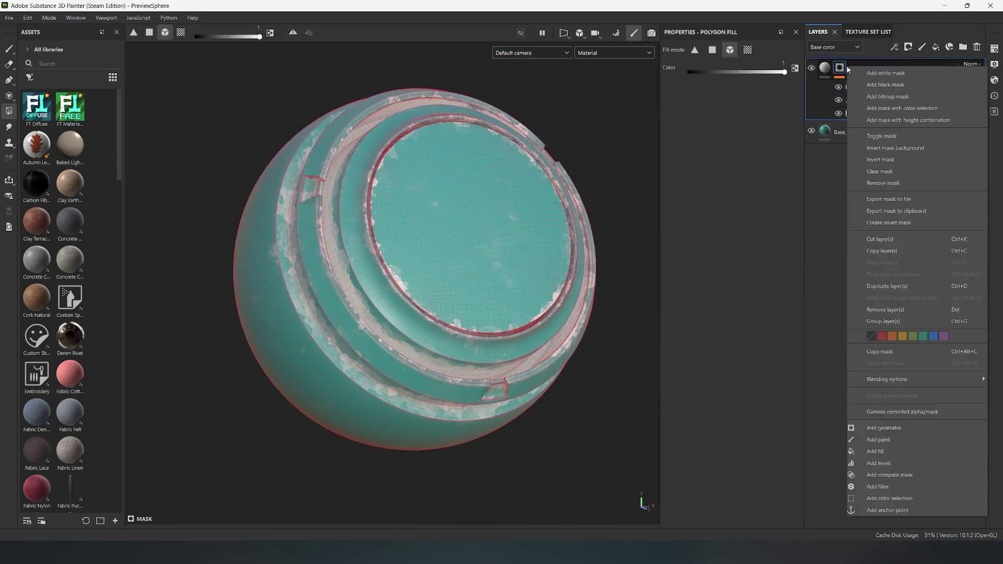
left_click(898, 485)
left_click(694, 79)
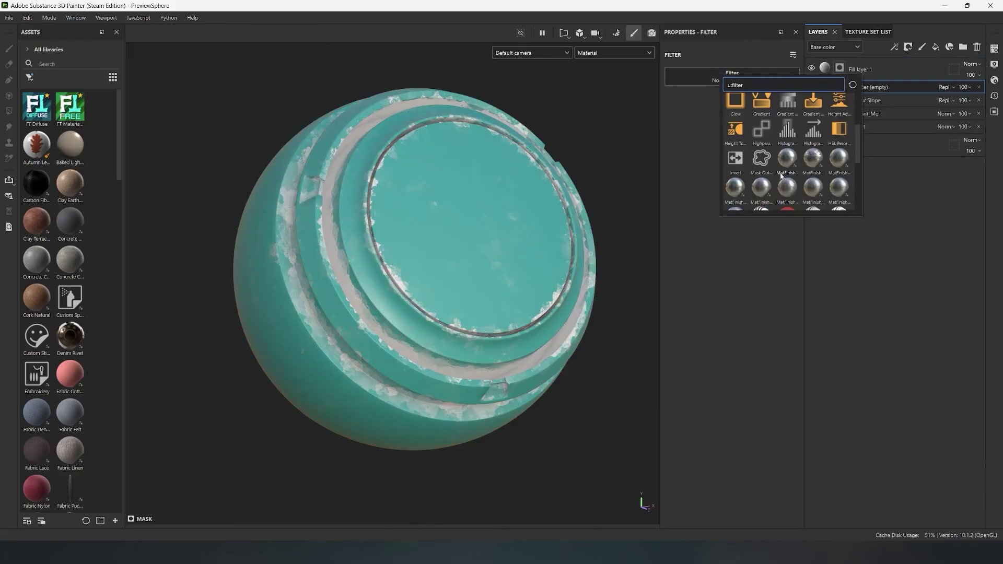
left_click(787, 135)
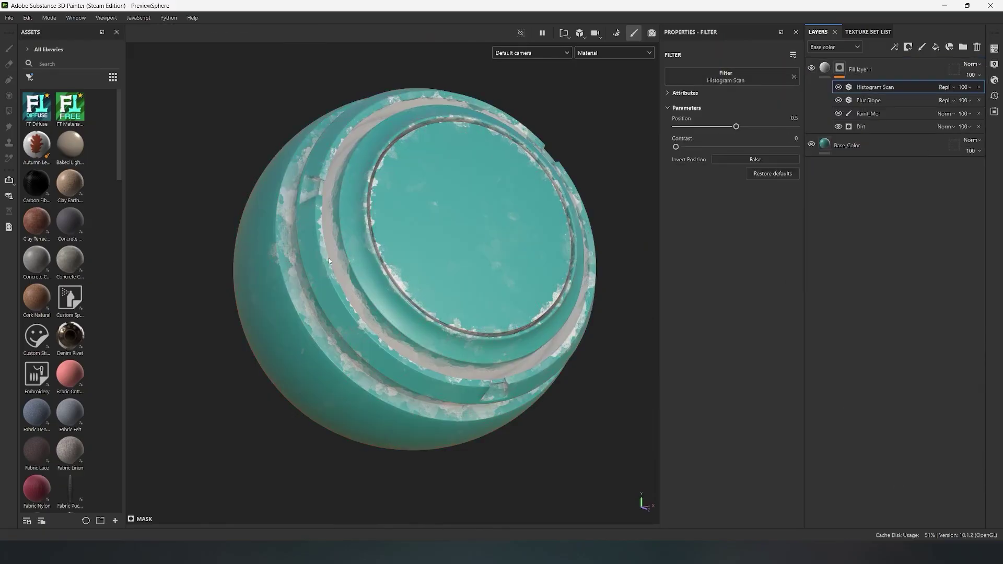
- Set the Histogram Scan's Position to 0.83 and its Contrast to 0.38 to sharpen the edge wear
left_click_drag(750, 137, 777, 130)
left_click_drag(676, 148, 745, 151)
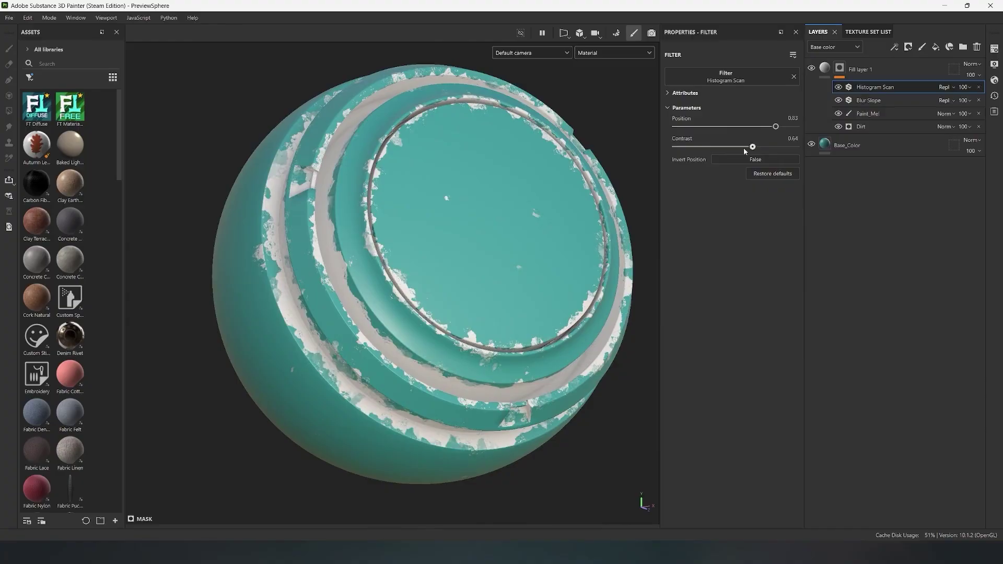
scroll(484, 228, "down", 5)
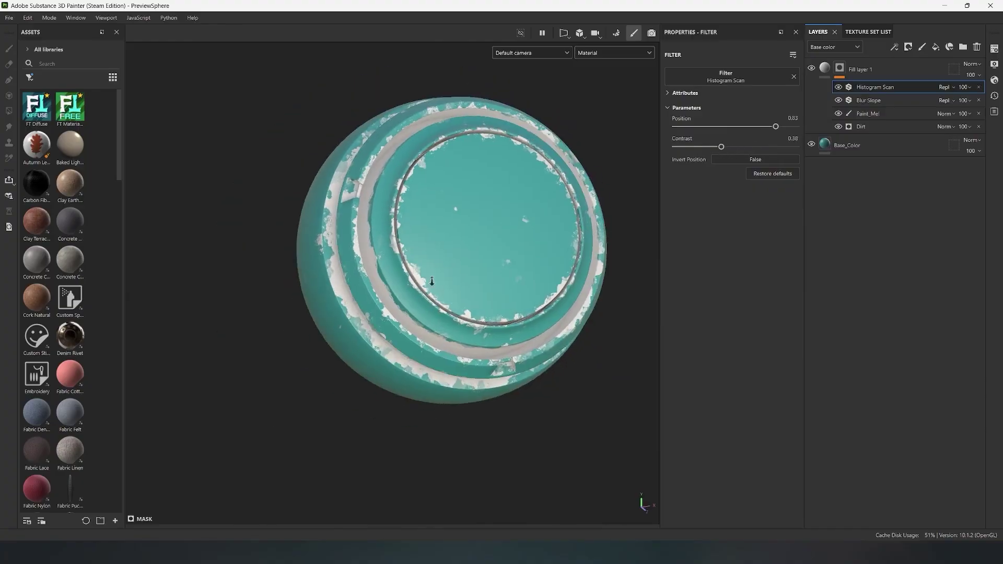
- Add a Levels effect on top of the mask stack and lower its white input point to 0.917
right_click(837, 72)
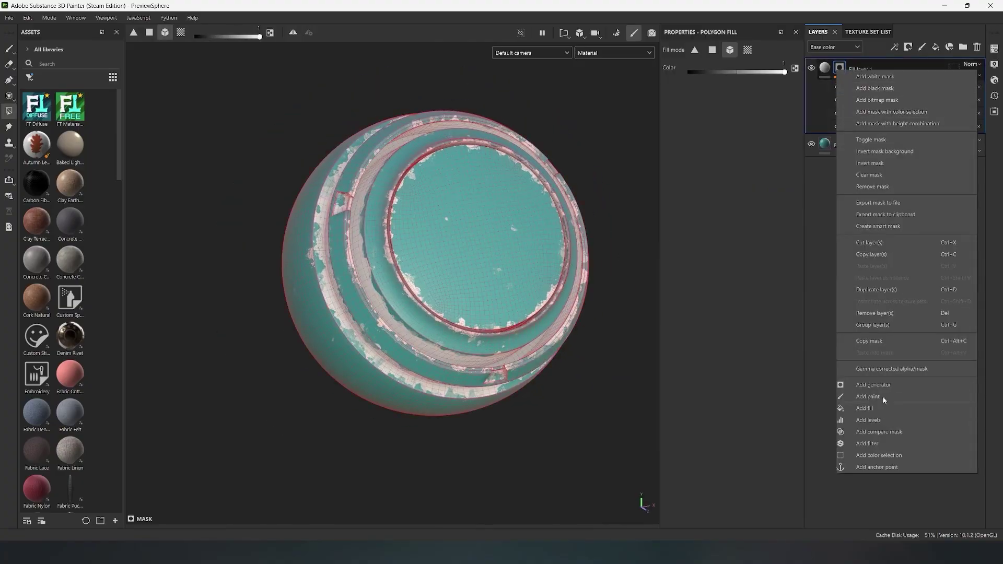
left_click(893, 426)
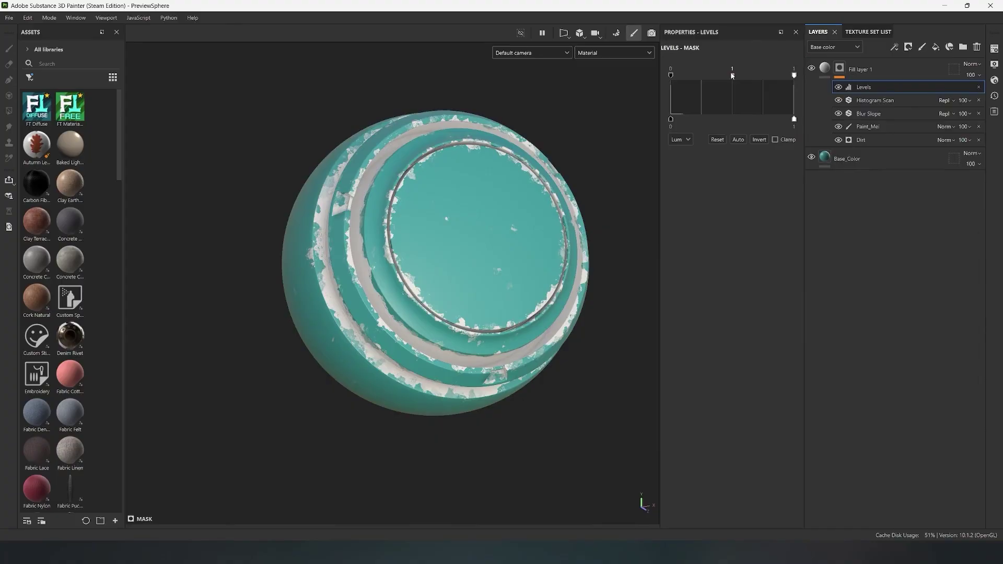
mouse_move(794, 76)
left_mouse_down()
mouse_move(763, 77)
mouse_move(786, 74)
left_mouse_up()
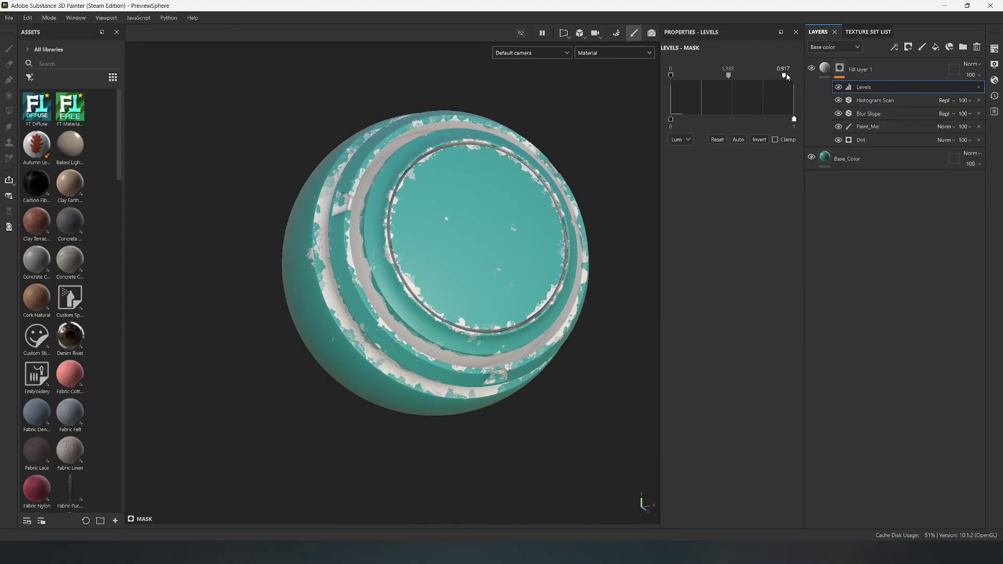
- Adjust the Dirt generator to Grunge Scale 9, Grunge Amount 0.38 and Triplanar Blending Contrast 0.29
left_click(889, 139)
scroll(486, 211, "up", 5)
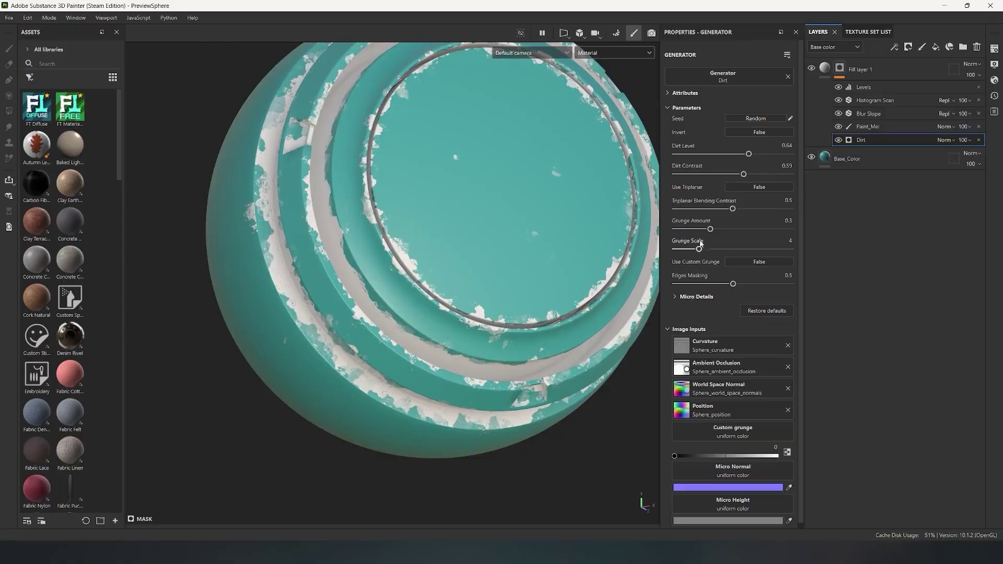
left_click_drag(699, 250, 720, 230)
scroll(411, 216, "down", 3)
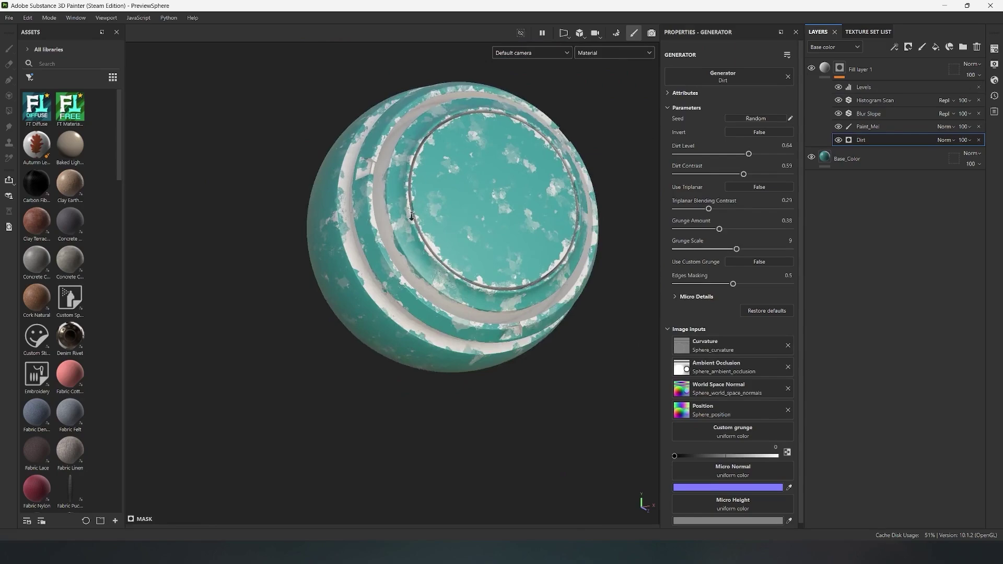
right_click_drag(412, 216, 478, 284, "alt")
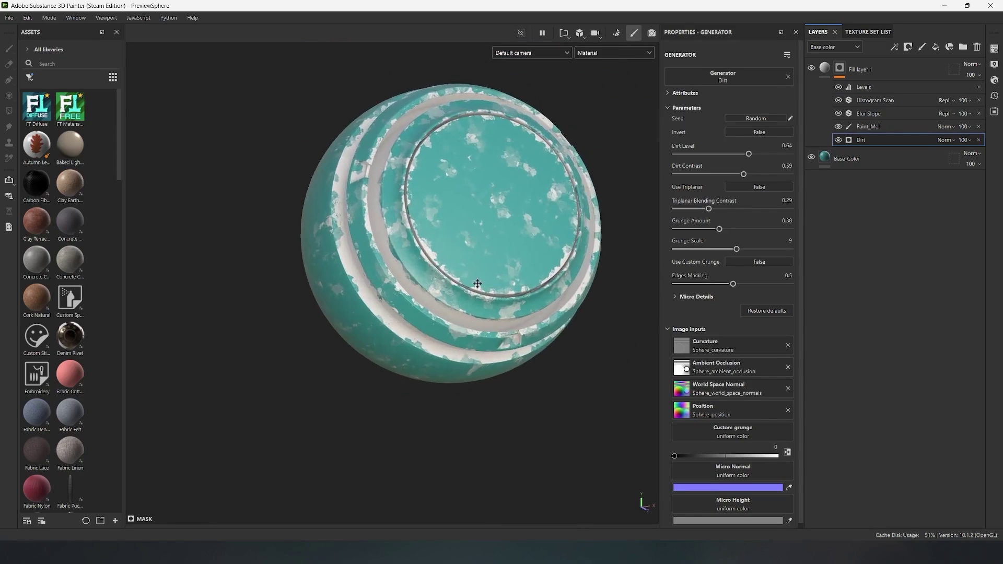
- Set the base color of Fill layer 1 to a very dark reddish brown, about 291C1C
left_click(865, 69)
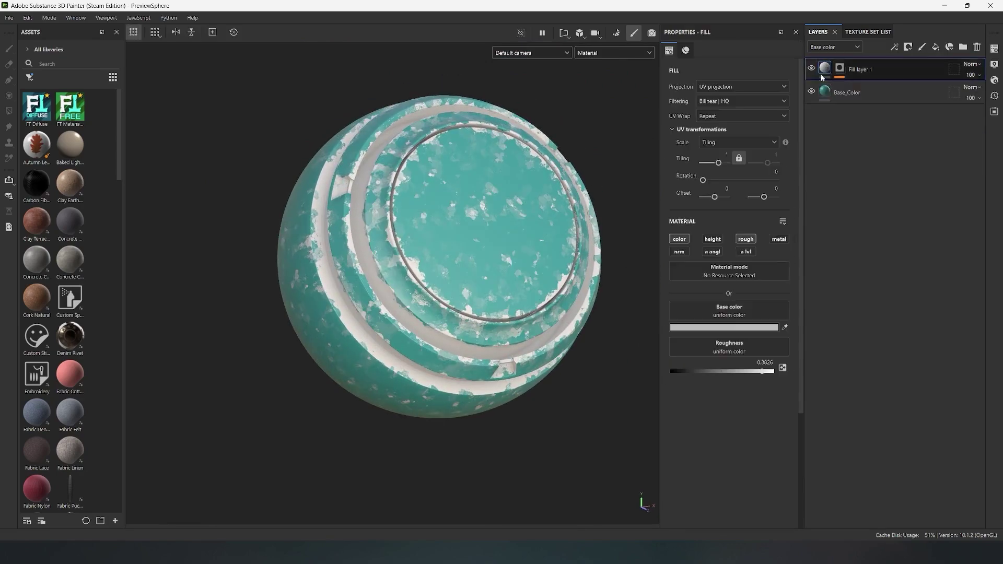
left_click(729, 327)
left_click(758, 455)
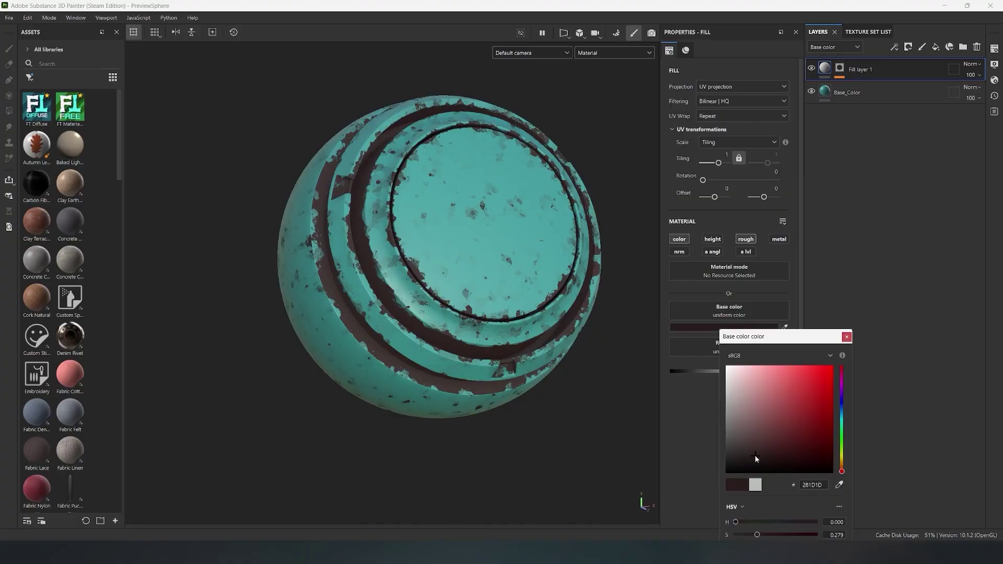
left_click(847, 337)
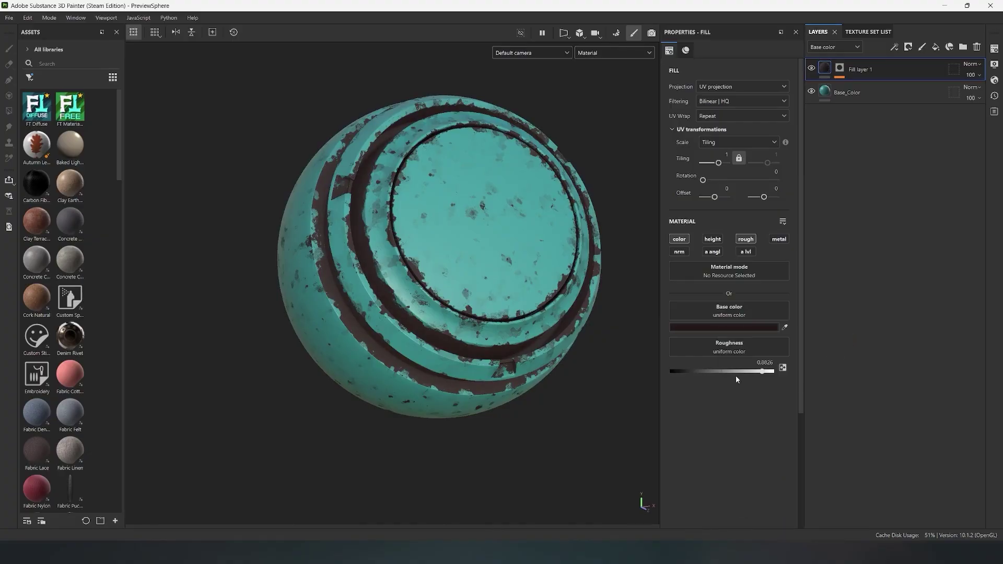
scroll(459, 272, "down", 1)
left_click_drag(458, 273, 461, 269, "alt")
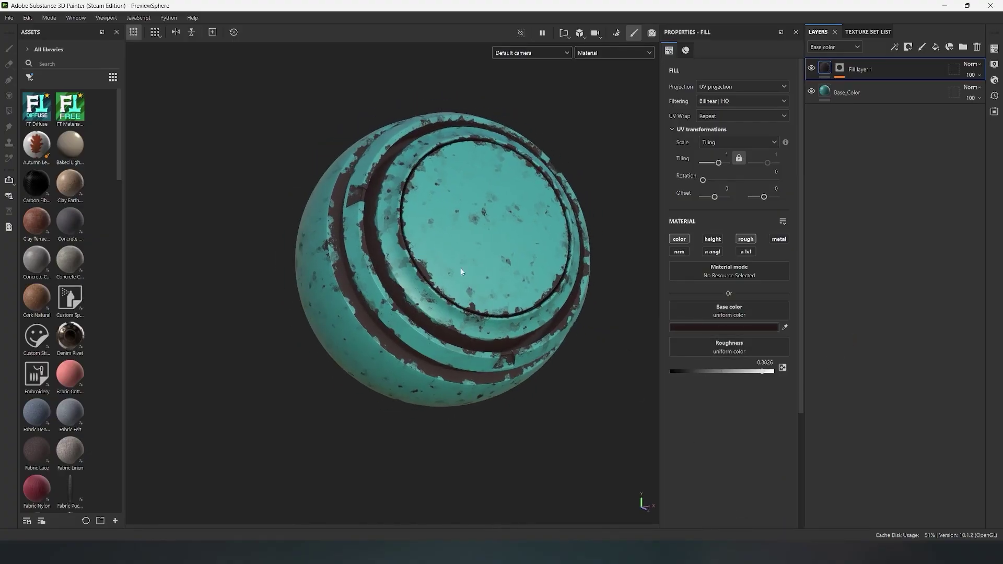
scroll(461, 268, "up", 2)
left_click(709, 327)
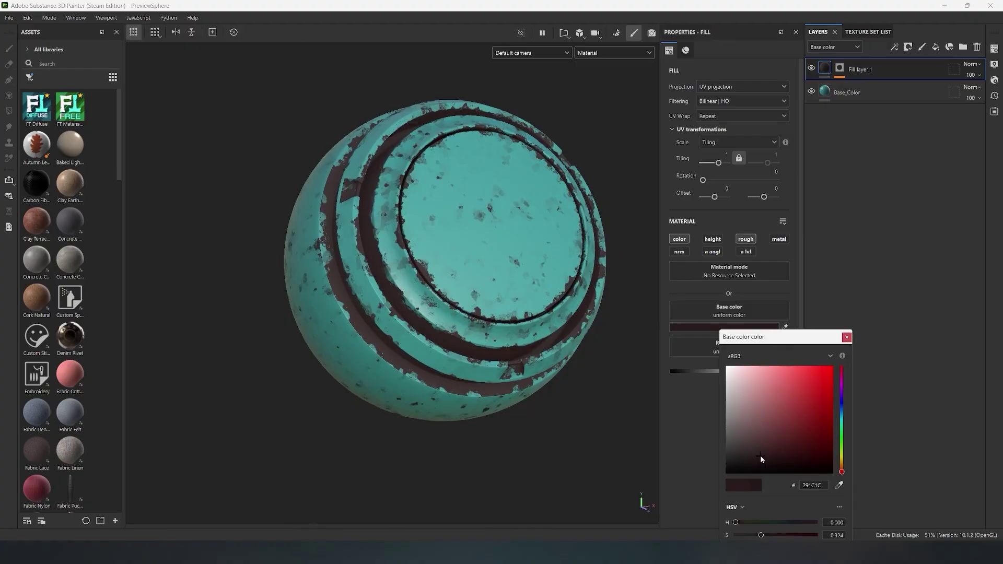
left_click(835, 330)
right_click_drag(445, 208, 443, 206, "alt")
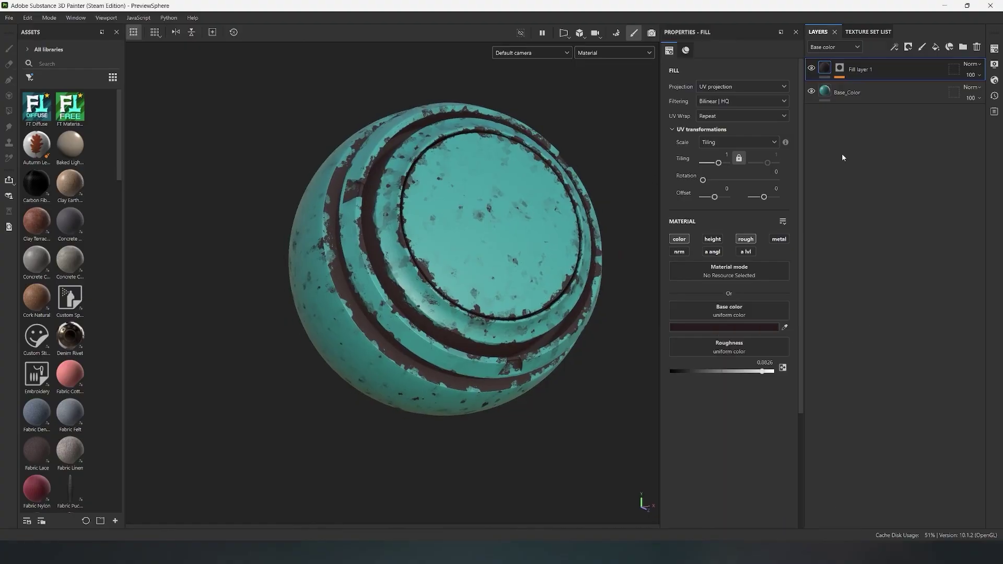
- Display only the base color channel in the viewport and rename the dark wear layer Grunge
key("c")
double_click(866, 72)
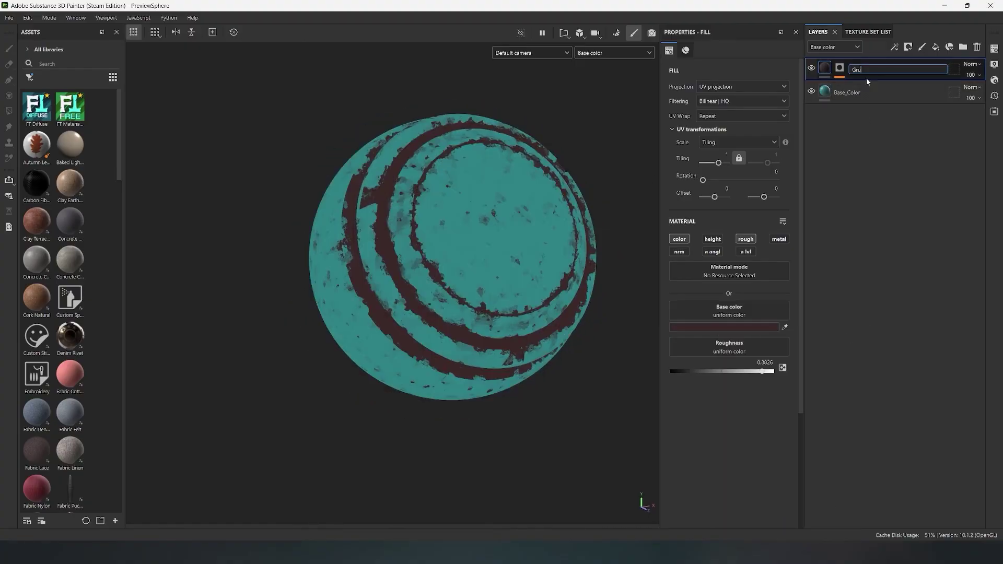
type("Grunge")
key("Return")
- Add a fill layer above Grunge with only the color channel active and give it a black mask
left_click(935, 46)
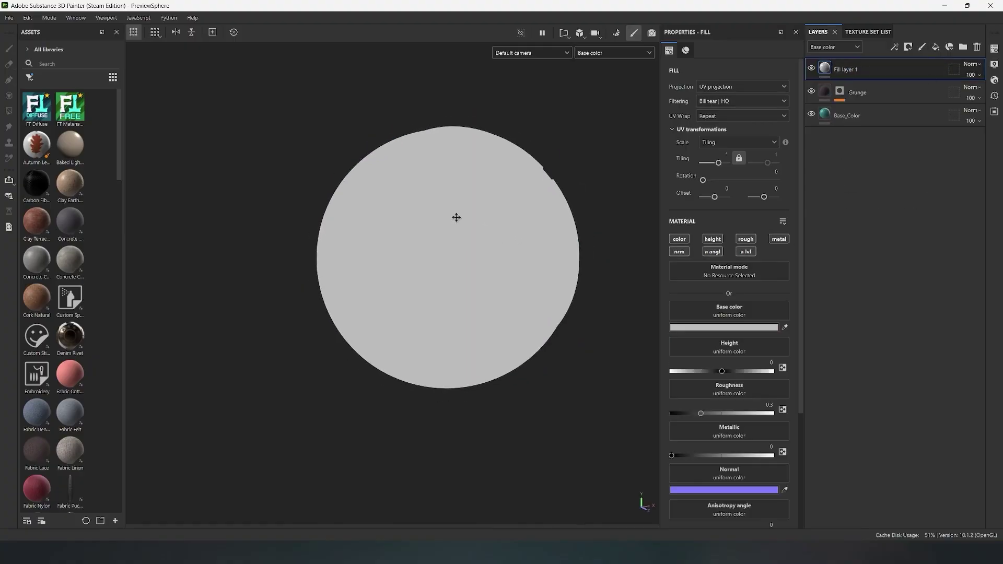
left_click(680, 238)
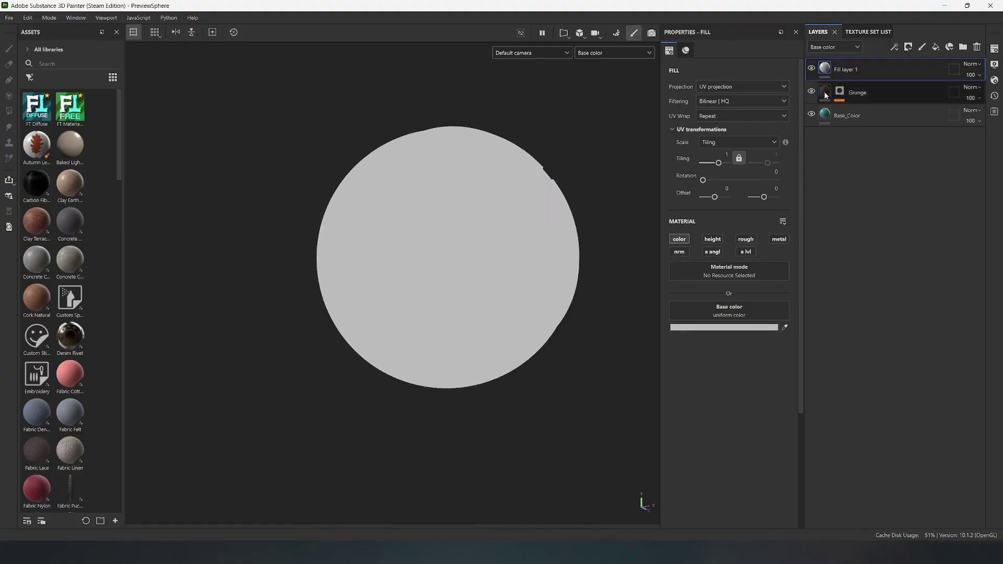
right_click(820, 69)
left_click(873, 89)
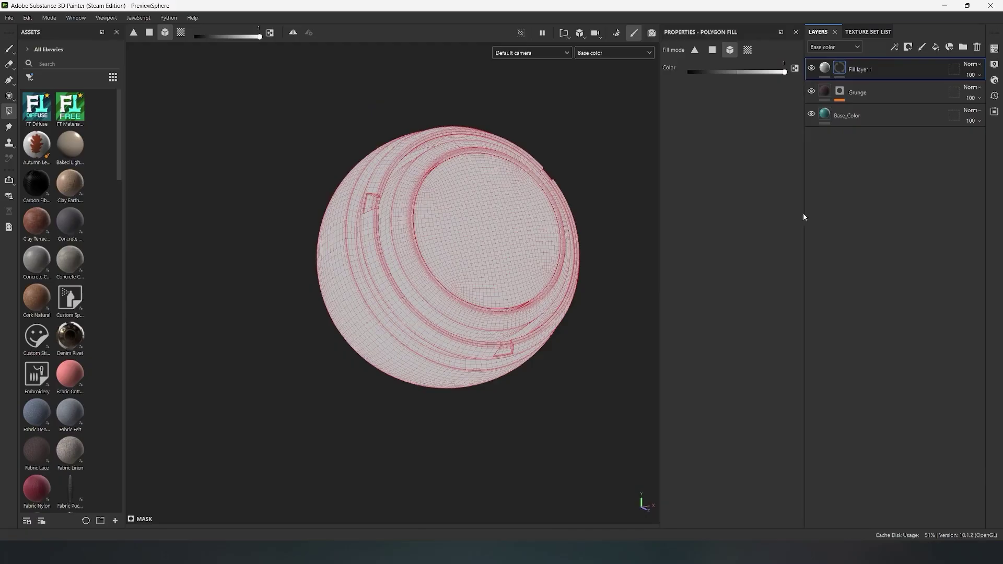
- Add a Position generator to the new layer's mask and set its Global Balance to 0.33
right_click(840, 68)
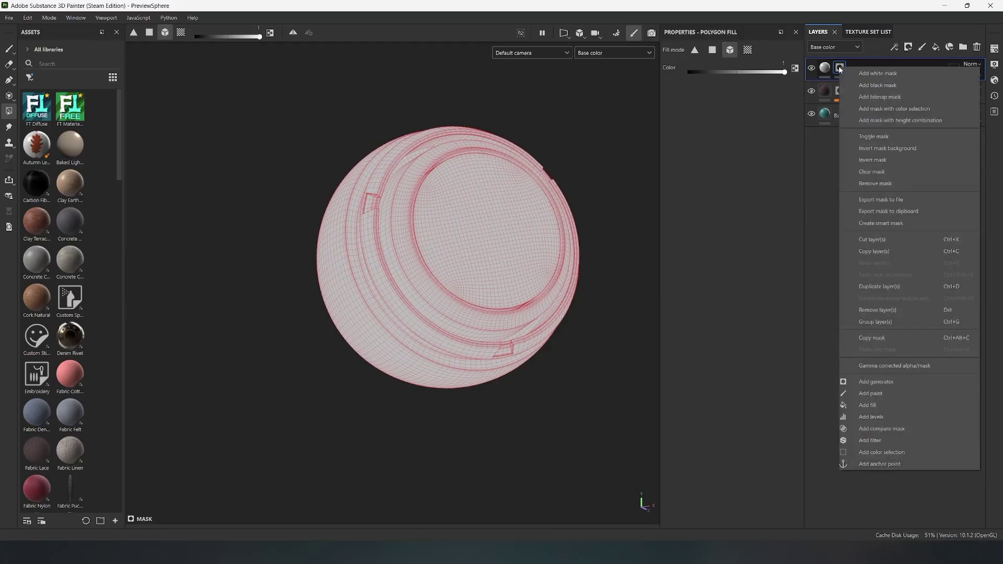
left_click(877, 387)
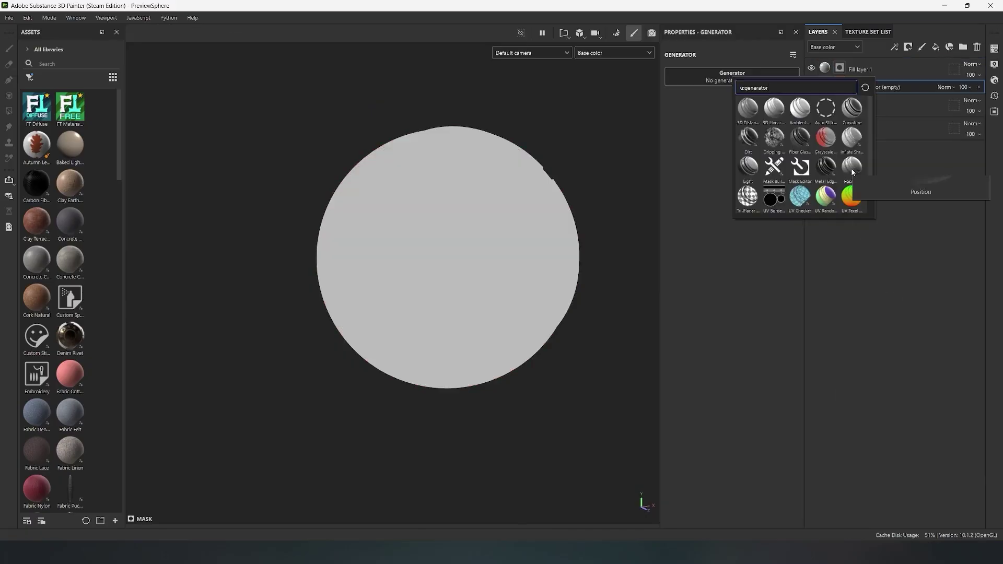
left_click(852, 172)
scroll(502, 236, "down", 2)
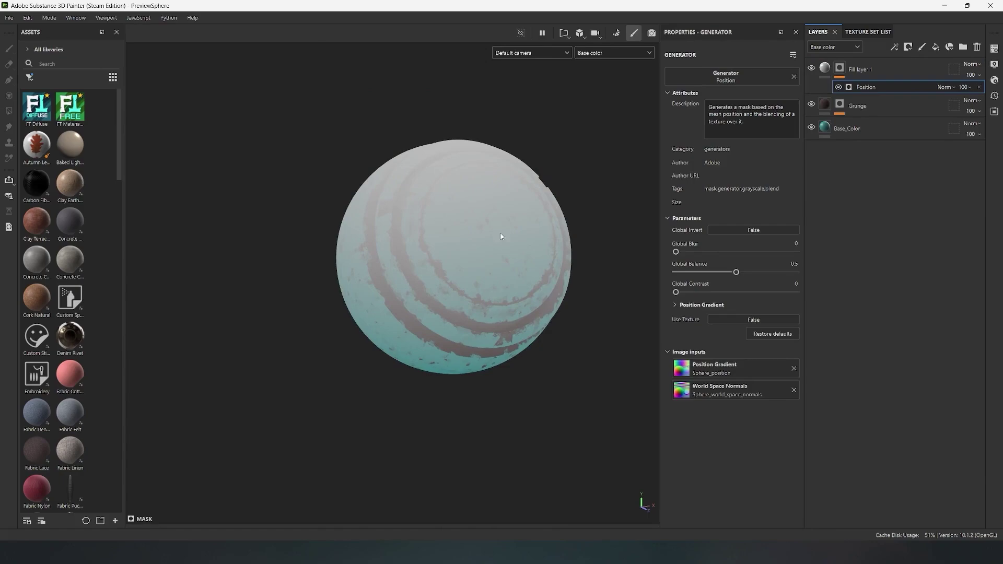
mouse_move(736, 272)
left_mouse_down()
mouse_move(654, 256)
mouse_move(732, 271)
mouse_move(702, 272)
mouse_move(721, 272)
left_mouse_up()
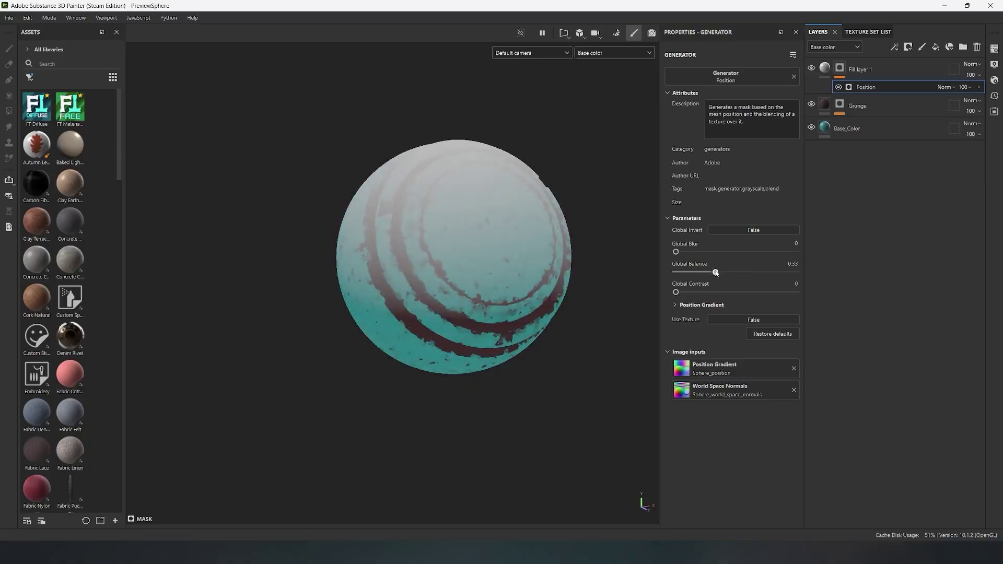
- Add a Levels effect above the Position generator with input black 0.071, midtone 1.952 and white 0.841
right_click(844, 68)
left_click(895, 414)
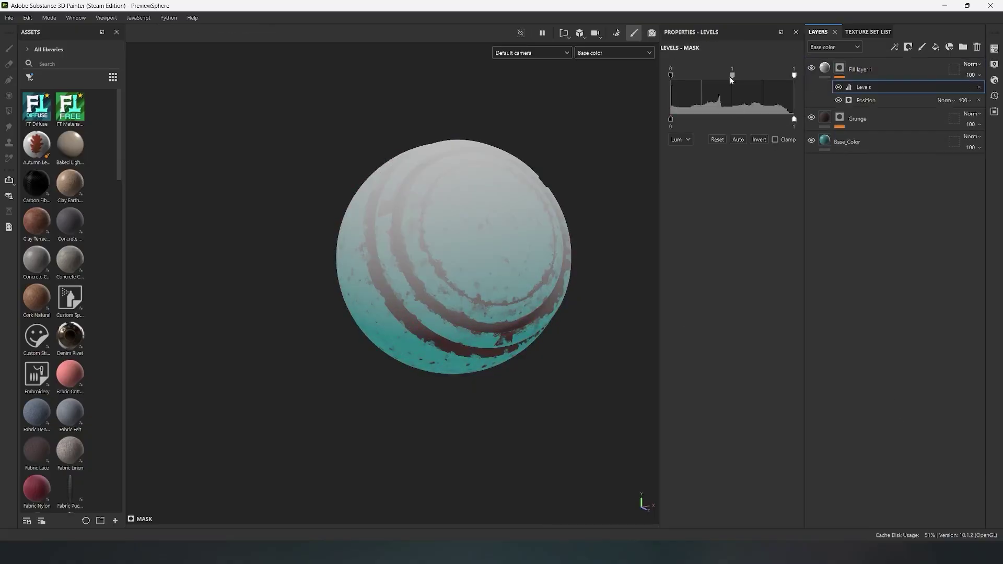
left_click_drag(732, 76, 776, 79)
mouse_move(671, 76)
left_mouse_down()
mouse_move(692, 74)
mouse_move(680, 73)
left_mouse_up()
scroll(466, 188, "down", 1)
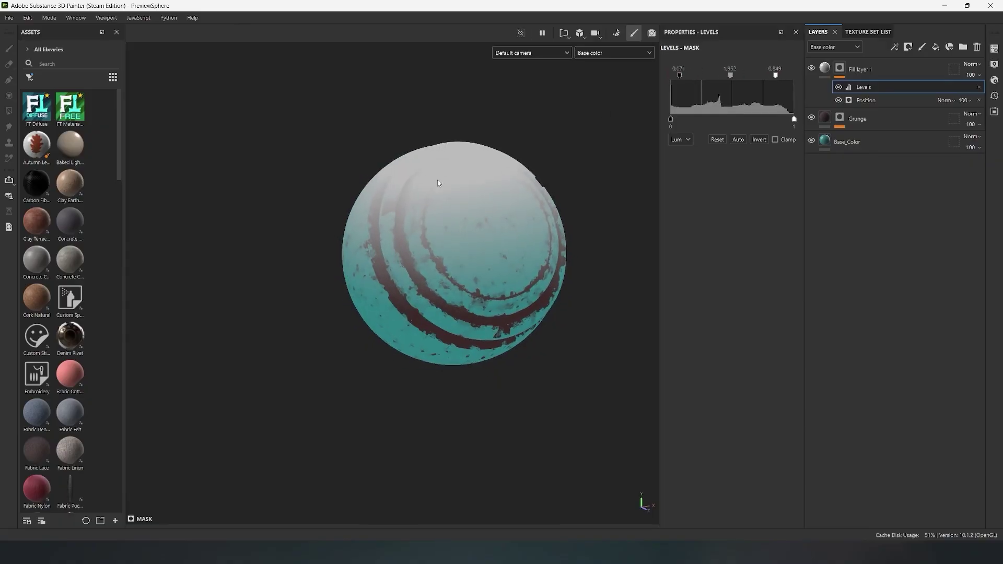
- Set the masked fill's base color to a light mint green derived from the sphere's teal and rename the layer Top_Gradient
left_click(826, 68)
left_click(724, 328)
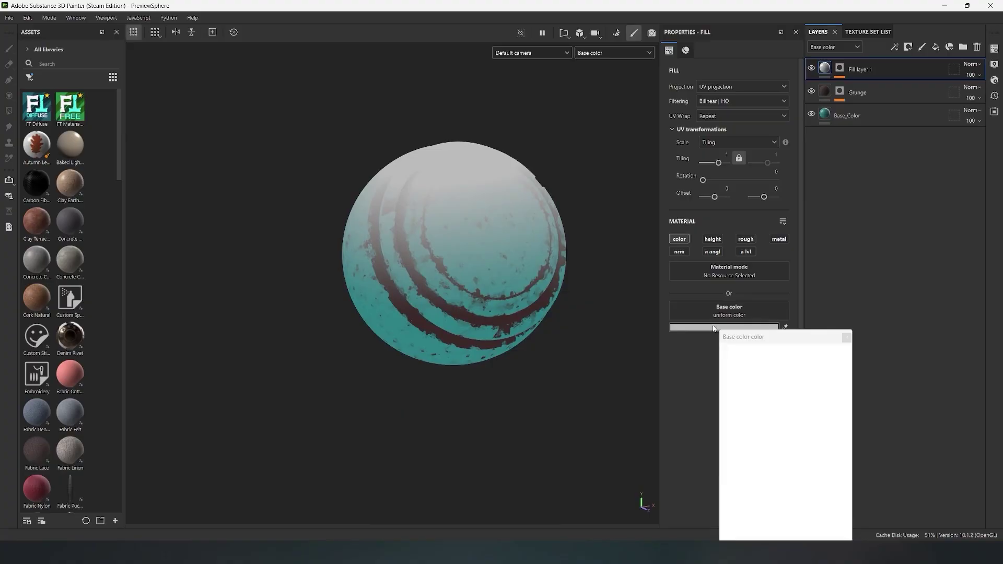
left_click(839, 485)
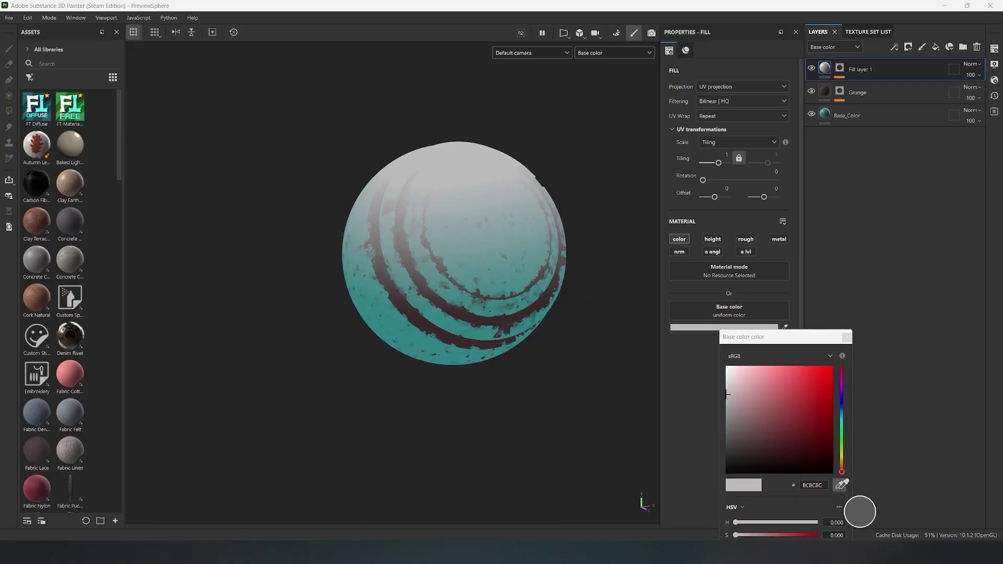
left_click(397, 318)
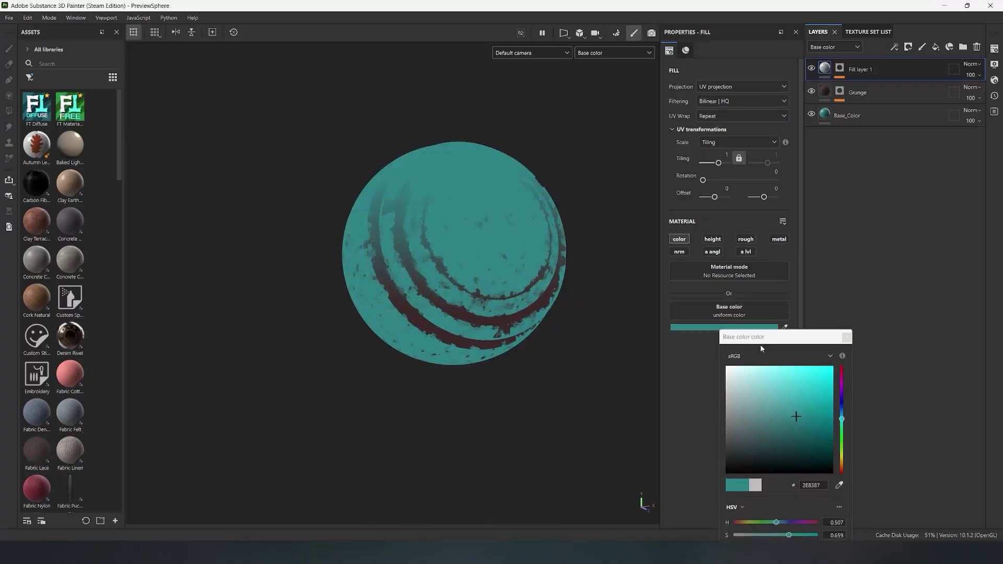
left_click_drag(795, 399, 784, 378)
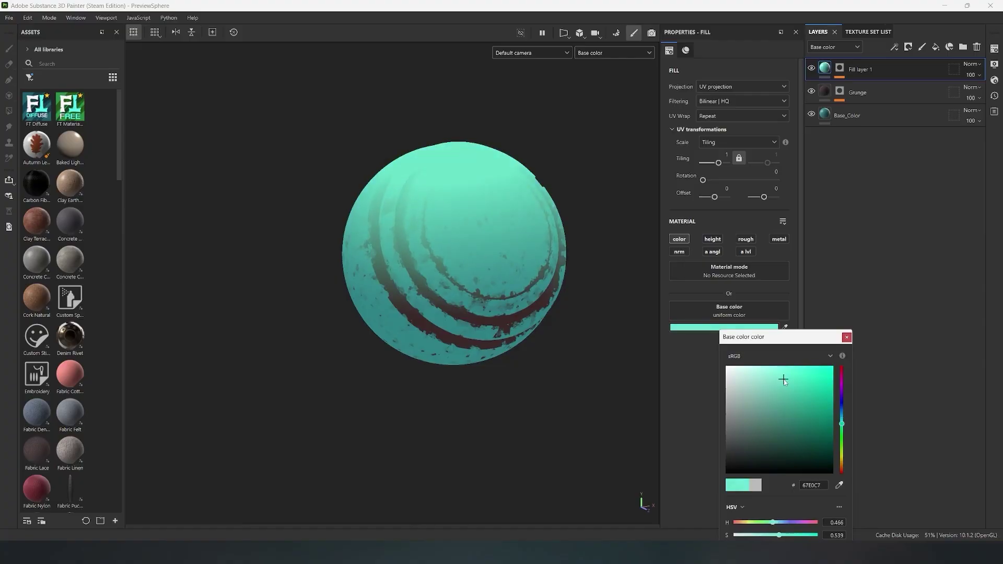
left_click_drag(783, 380, 772, 378)
left_click(846, 337)
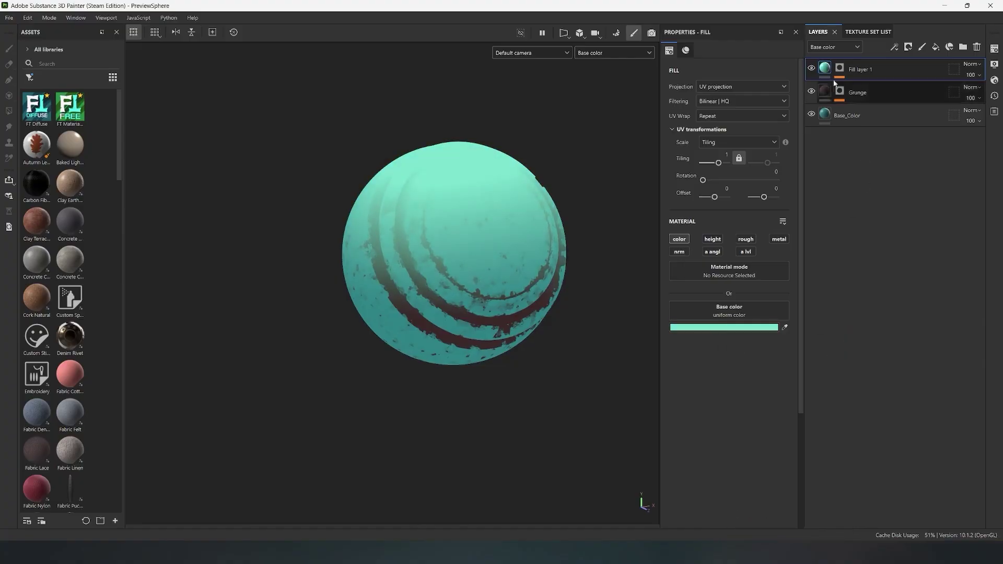
double_click(861, 68)
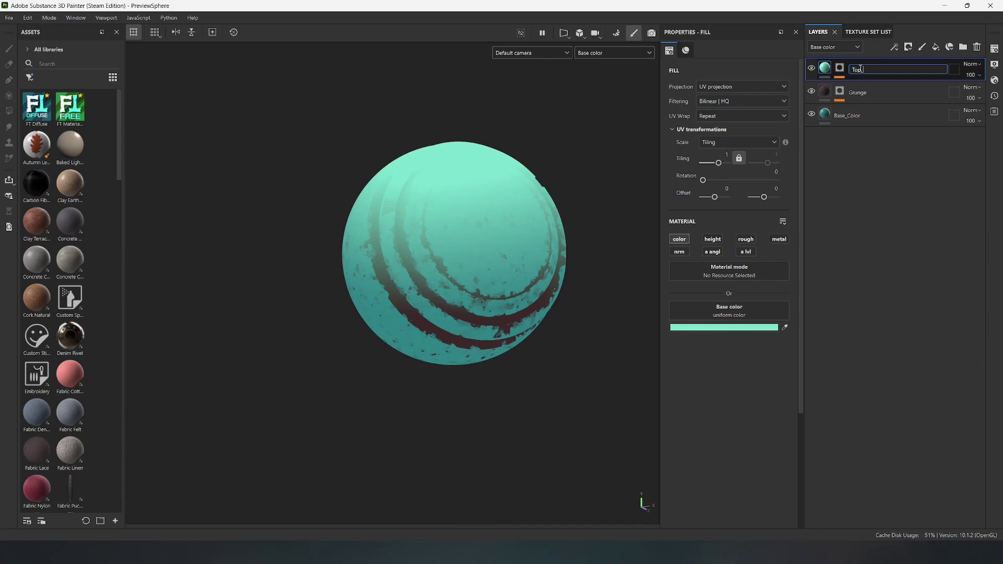
key("Return")
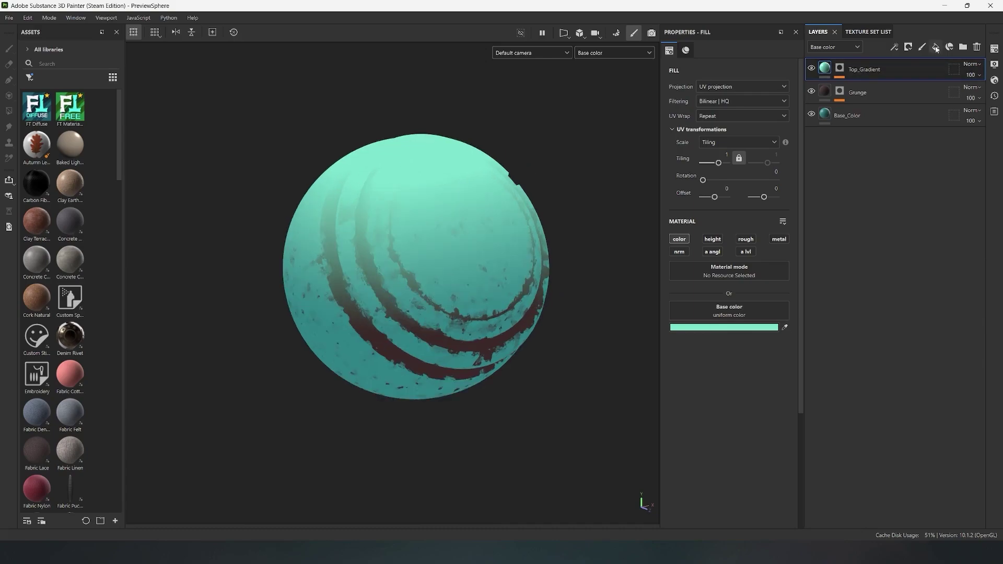
- Add another fill layer above Top_Gradient and give it a black mask
left_click(936, 47)
right_click(831, 69)
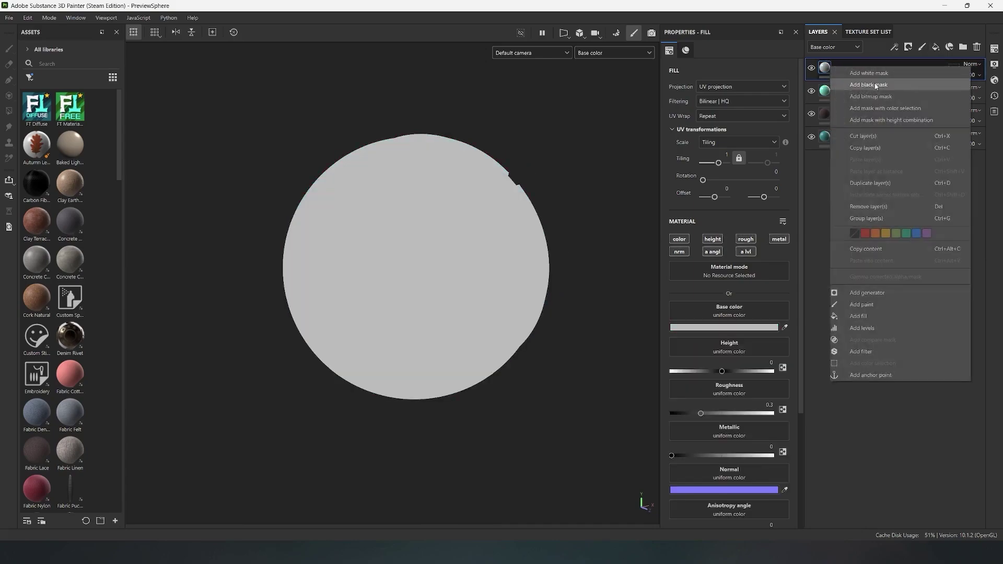
left_click(836, 84)
- Add a Position generator to the new fill layer's mask, turn on Global Invert and raise Global Balance
right_click(839, 73)
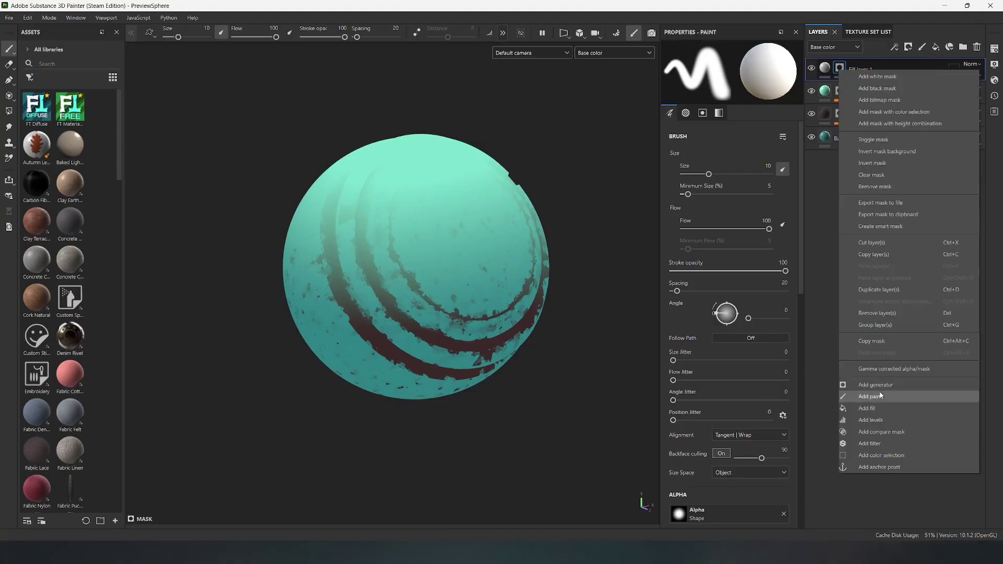
left_click(879, 387)
left_click(755, 80)
left_click(873, 173)
scroll(467, 245, "down", 1)
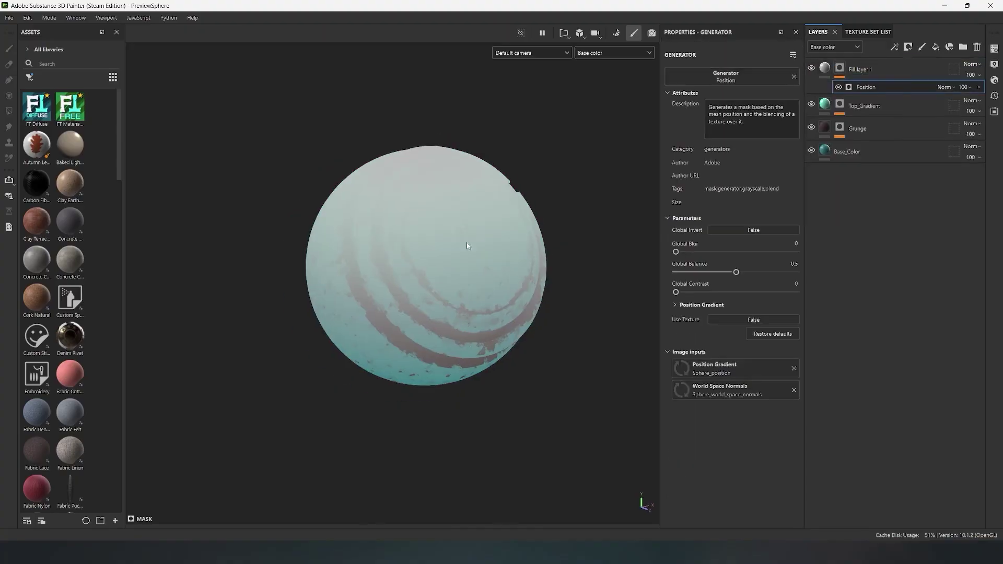
left_click(740, 228)
left_click_drag(737, 272, 756, 272)
- Add a Levels effect to the inverted Position mask, with input black 0.111, white about 0.9 and a raised midtone
right_click(841, 69)
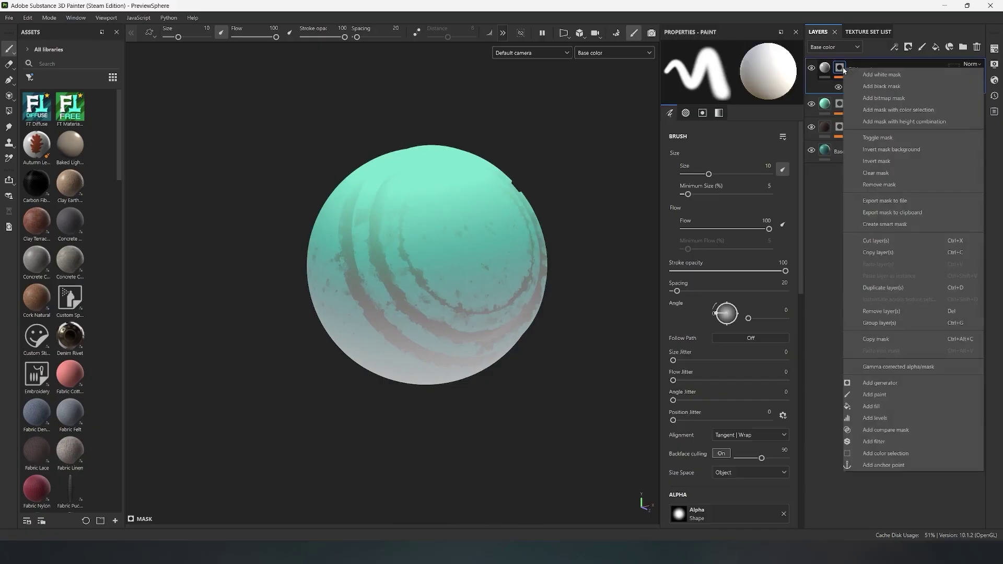
left_click(878, 417)
mouse_move(732, 75)
left_mouse_down()
mouse_move(786, 75)
mouse_move(744, 78)
left_mouse_up()
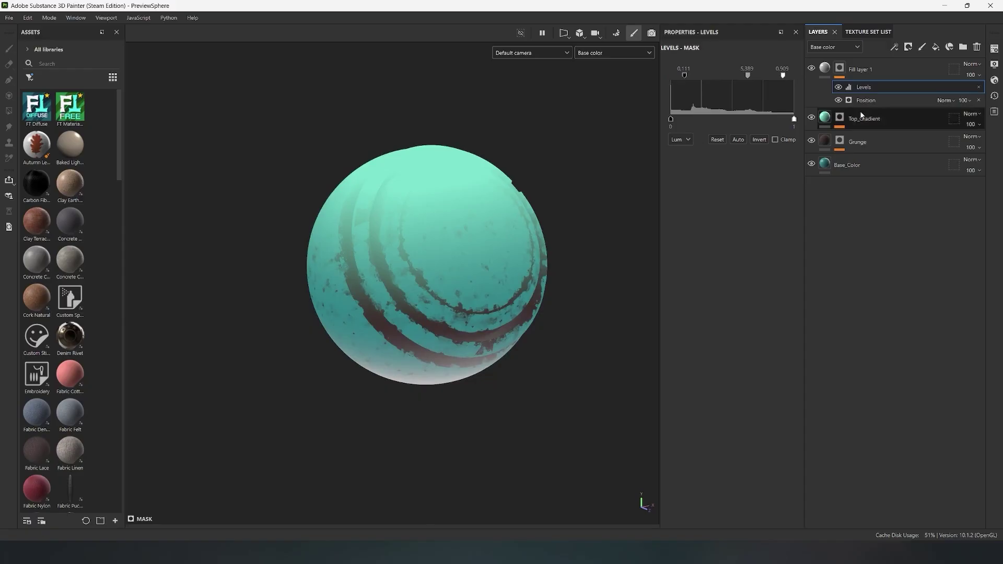
- Limit Fill layer 1 to the color channel and change its base color to a dark navy blue
left_click(825, 69)
left_click(724, 327)
left_click(839, 485)
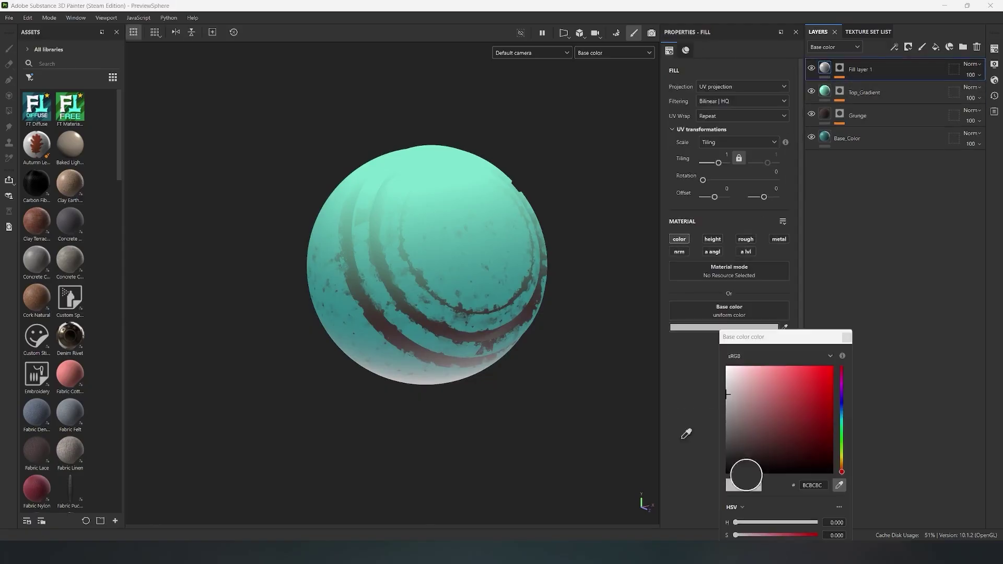
left_click(542, 360)
left_click(790, 452)
left_click_drag(789, 450, 798, 452)
left_click_drag(842, 419, 842, 407)
left_click(847, 337)
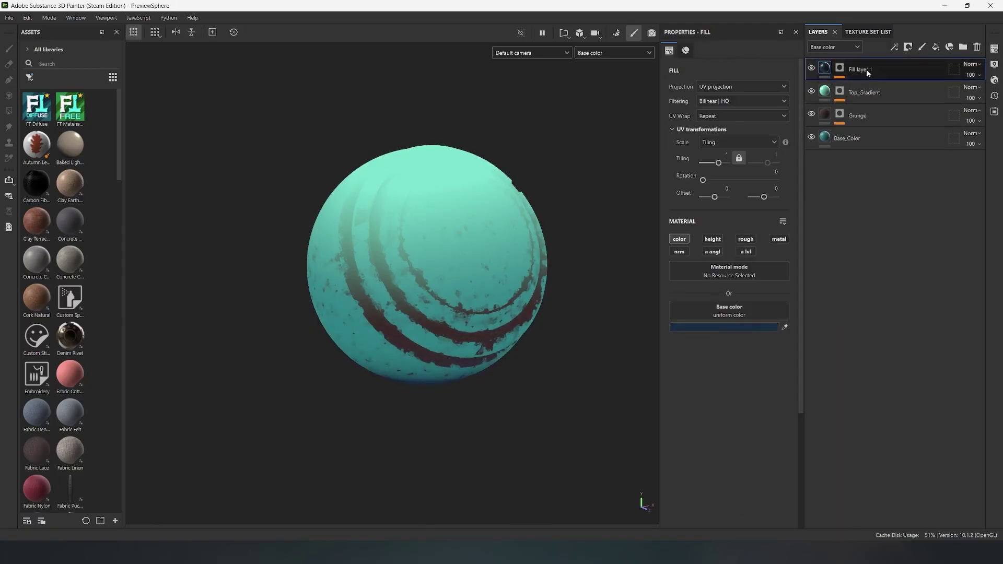
- Refine the Levels effect on the dark blue layer's mask to midtone 2.339 and white input 1
left_click(840, 69)
left_click(881, 85)
mouse_move(745, 76)
left_mouse_down()
mouse_move(736, 76)
mouse_move(745, 81)
left_mouse_up()
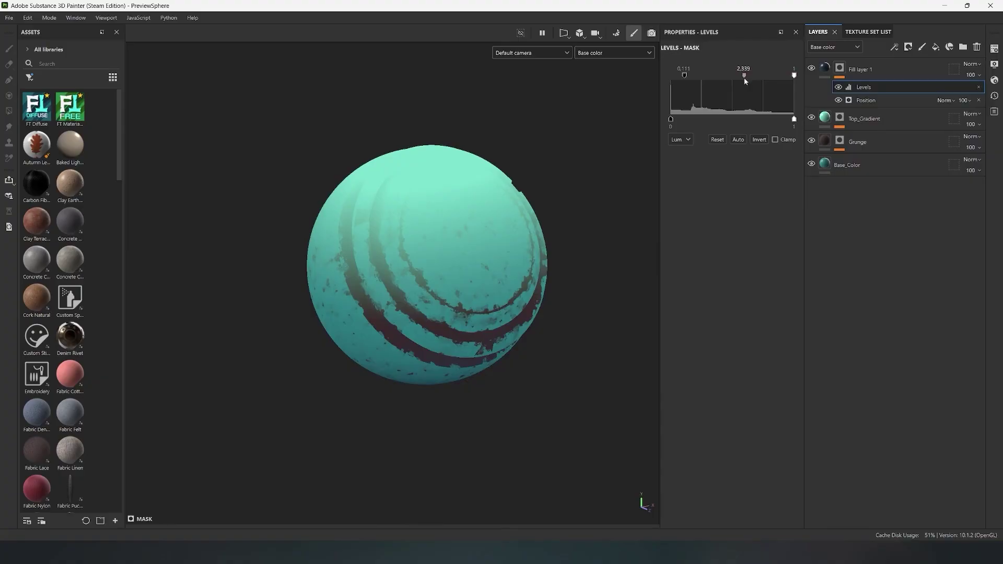
- Rename the dark blue gradient layer Buttom_Gradient
double_click(864, 67)
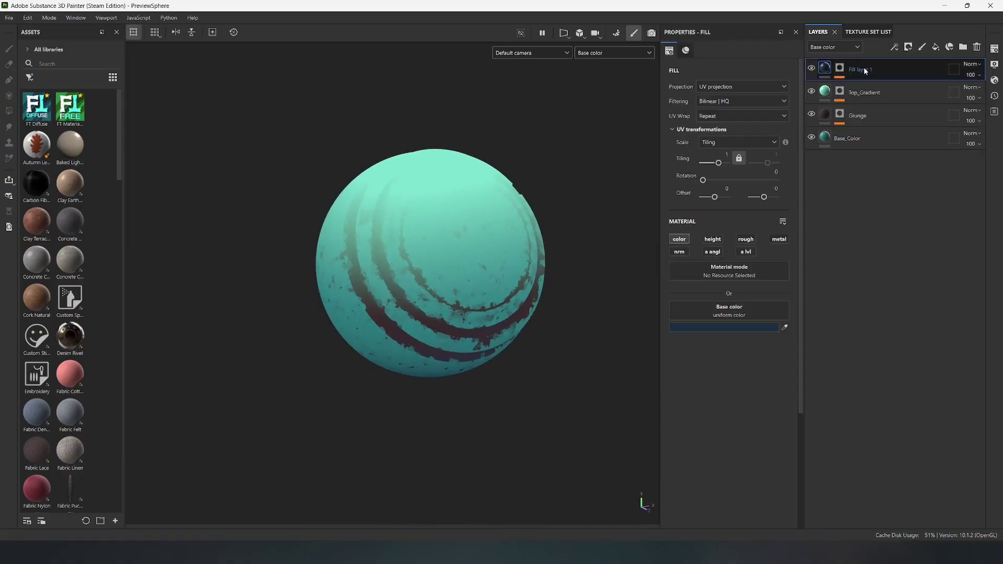
type("T")
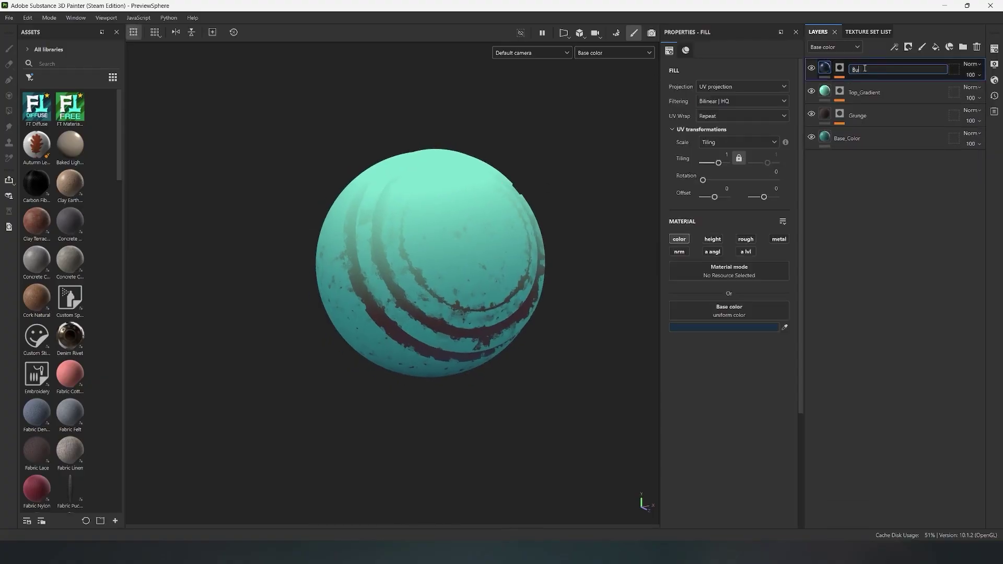
key("Return")
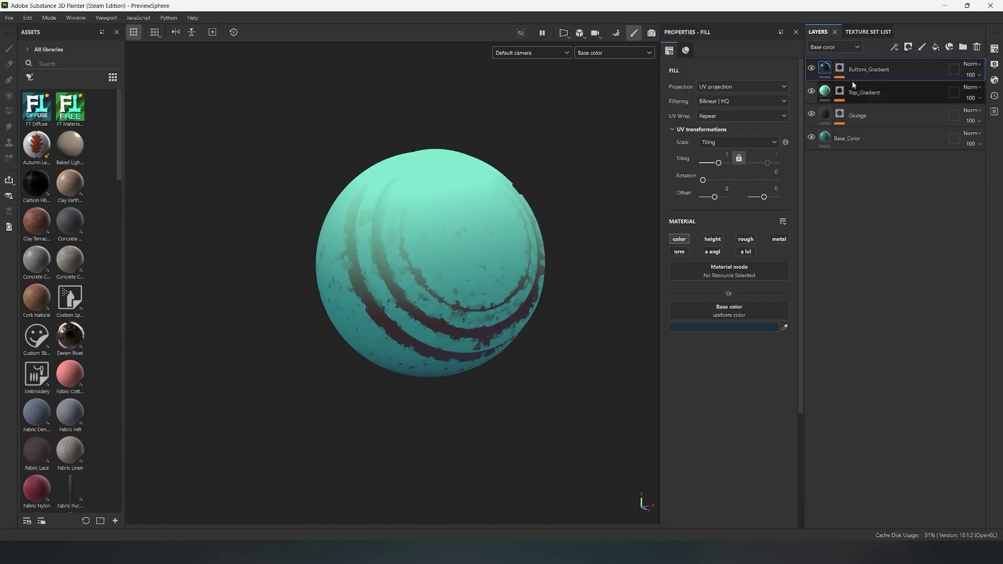
- Add a fill layer above Buttom_Gradient with only the color channel active and give it a black mask
left_click(936, 46)
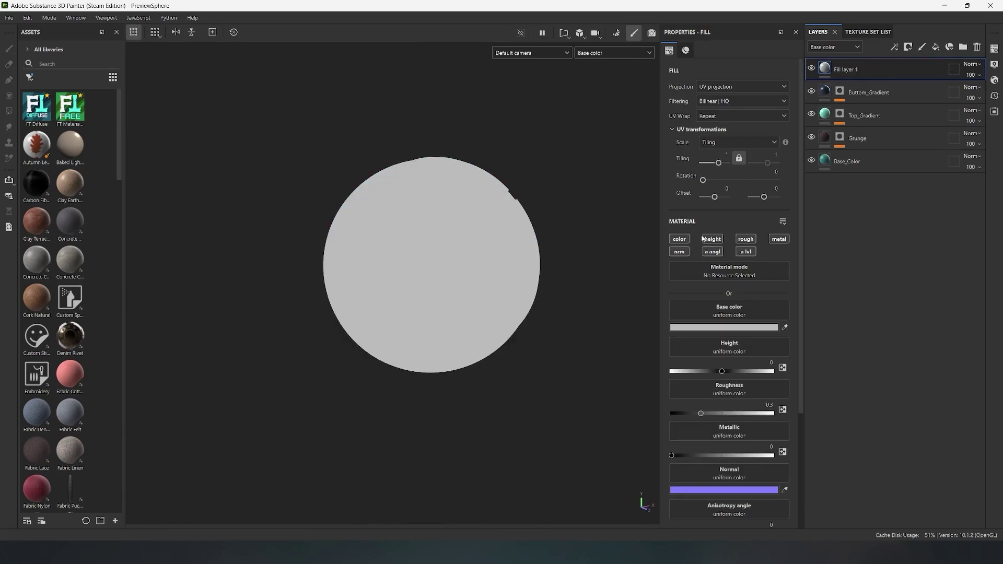
left_click(680, 239)
right_click(831, 68)
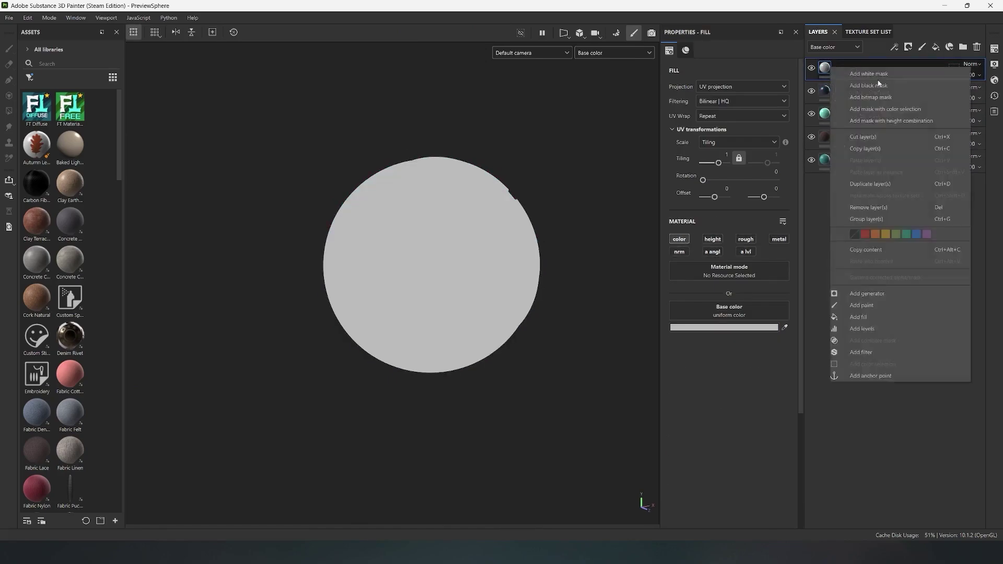
left_click(848, 71)
- Add an Ambient Occlusion generator to the new mask, turn on Global Invert and set Global Balance to 0.36
right_click(847, 70)
left_click(867, 377)
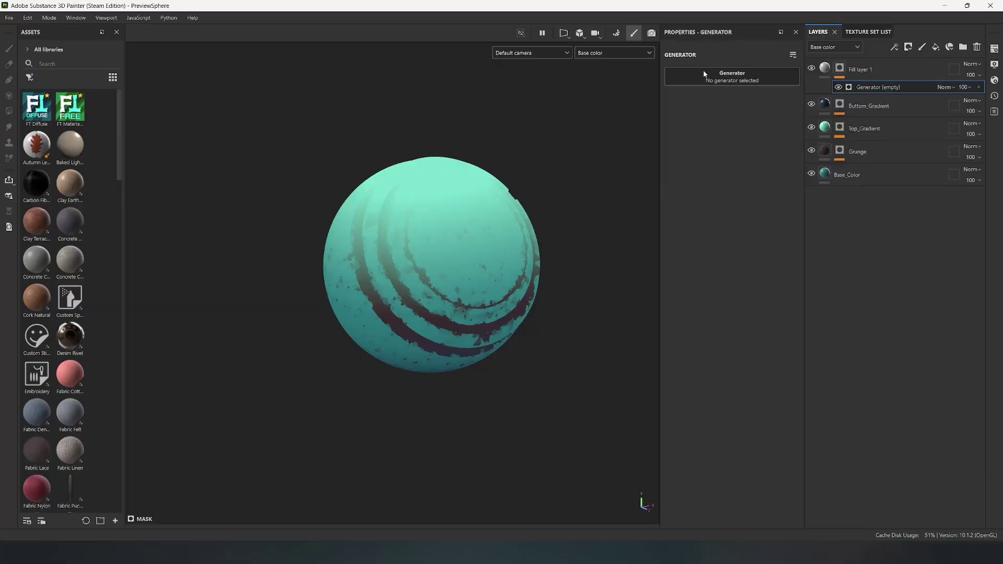
left_click(722, 74)
left_click(792, 107)
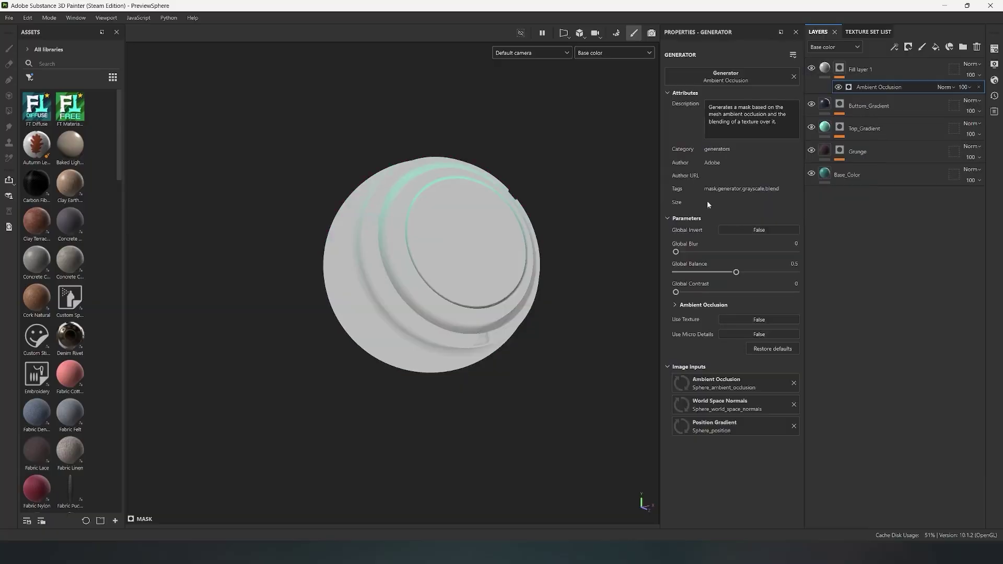
left_click(691, 272)
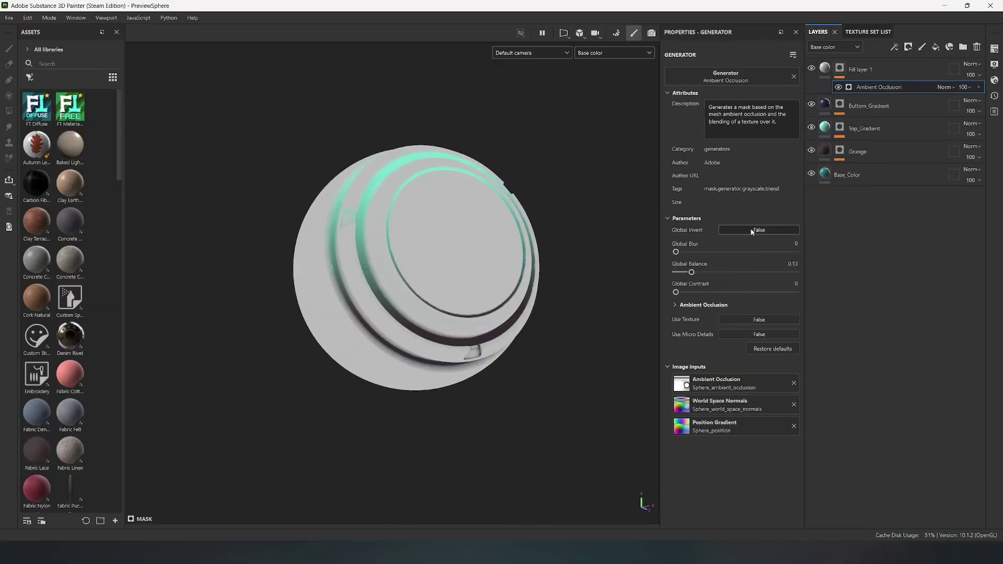
left_click(752, 230)
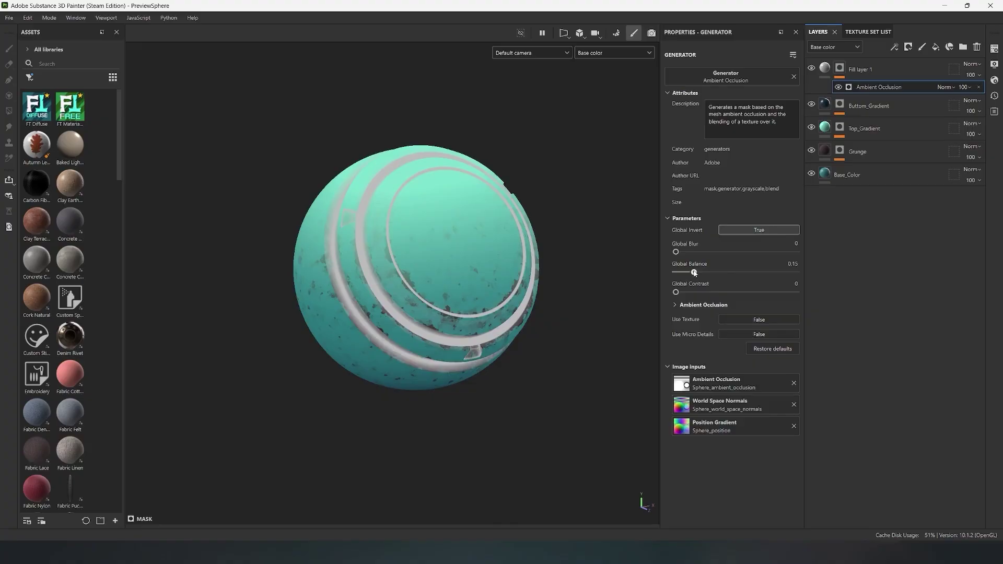
left_click_drag(691, 273, 715, 278)
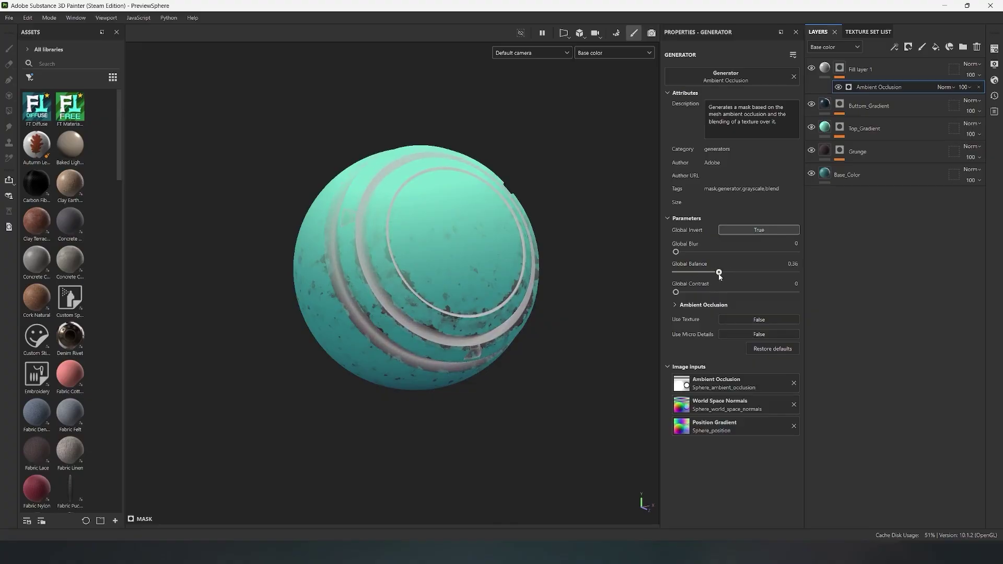
- Add a Levels effect to the ambient occlusion mask with black input 0.091, midtone 1.238 and white input 0.849
right_click(841, 68)
left_click(875, 420)
left_click_drag(735, 77, 775, 76)
left_click_drag(672, 75, 681, 74)
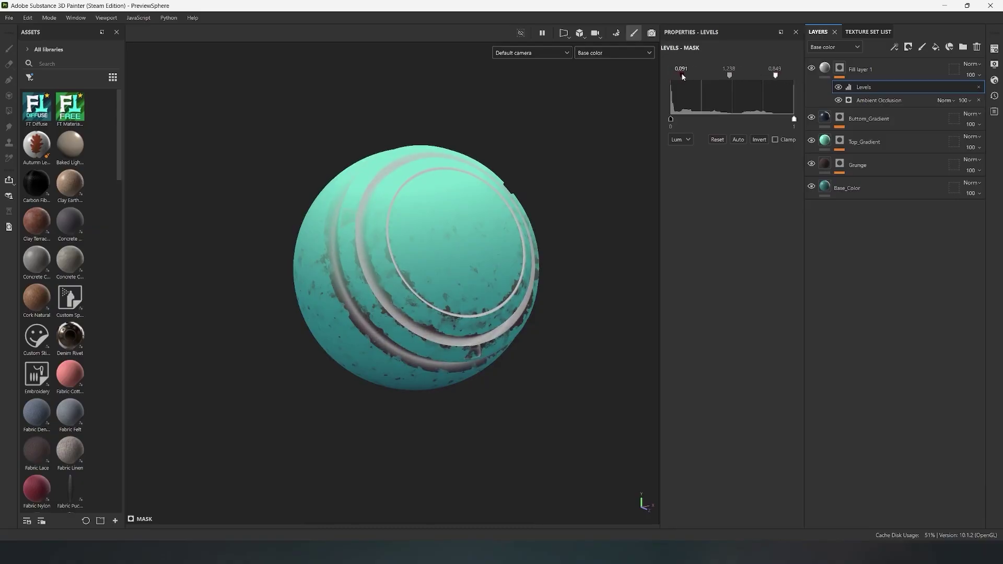
- Set the base color of the ambient occlusion fill layer to dark blue 17273D
left_click(825, 69)
left_click(707, 327)
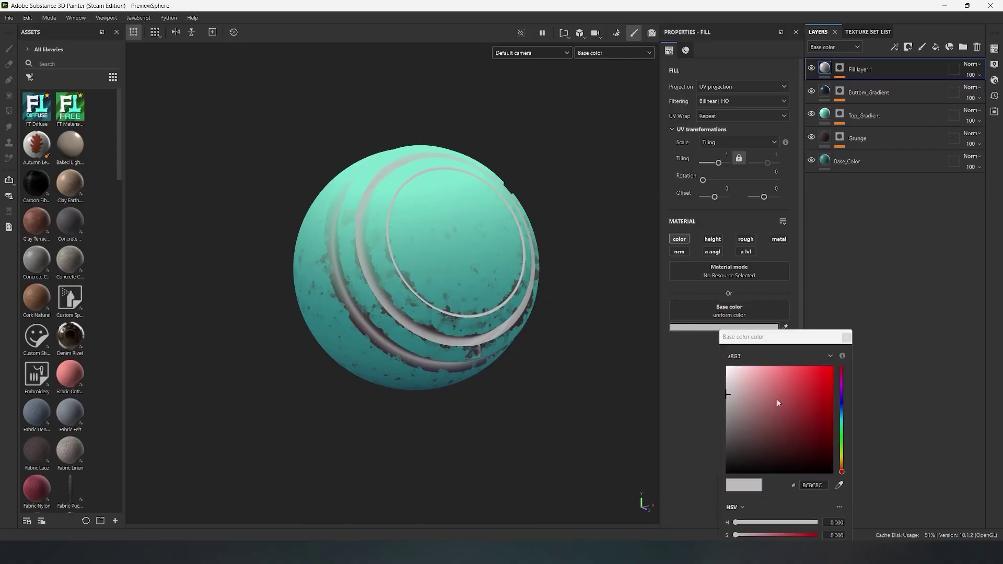
left_click(797, 448)
left_click_drag(842, 402, 842, 410)
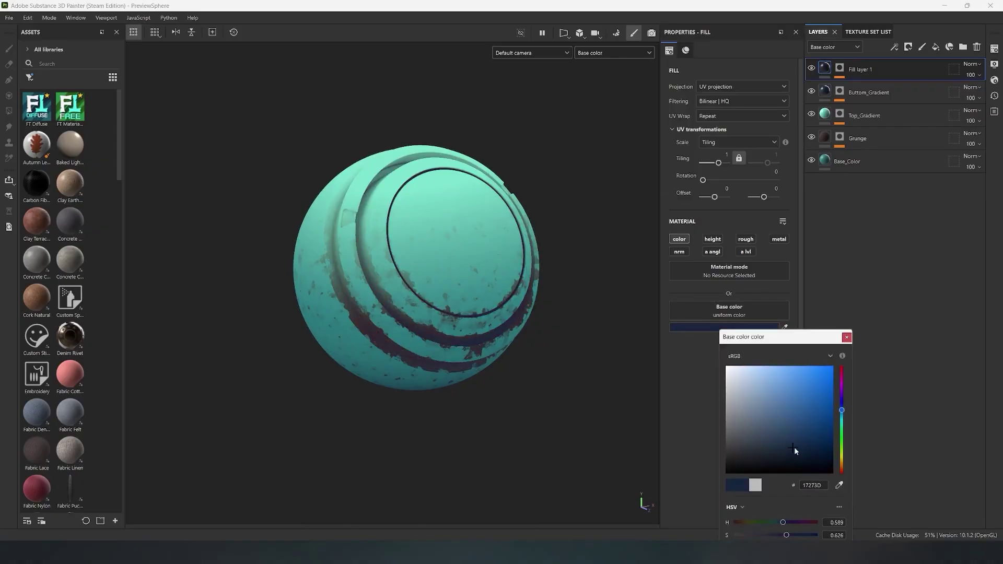
left_click(846, 337)
- Rename the dark blue ambient occlusion fill layer Ambient_Occlusion
double_click(864, 70)
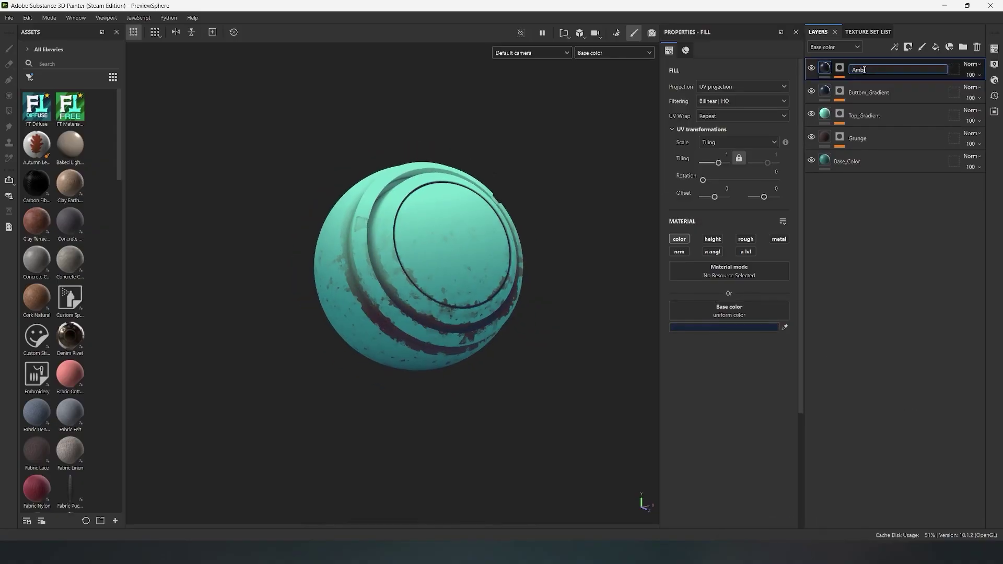
type("Ambient_Occlusion")
key("Return")
- Add a fill layer above Ambient_Occlusion with only the color channel active and give it a black mask
left_click(936, 47)
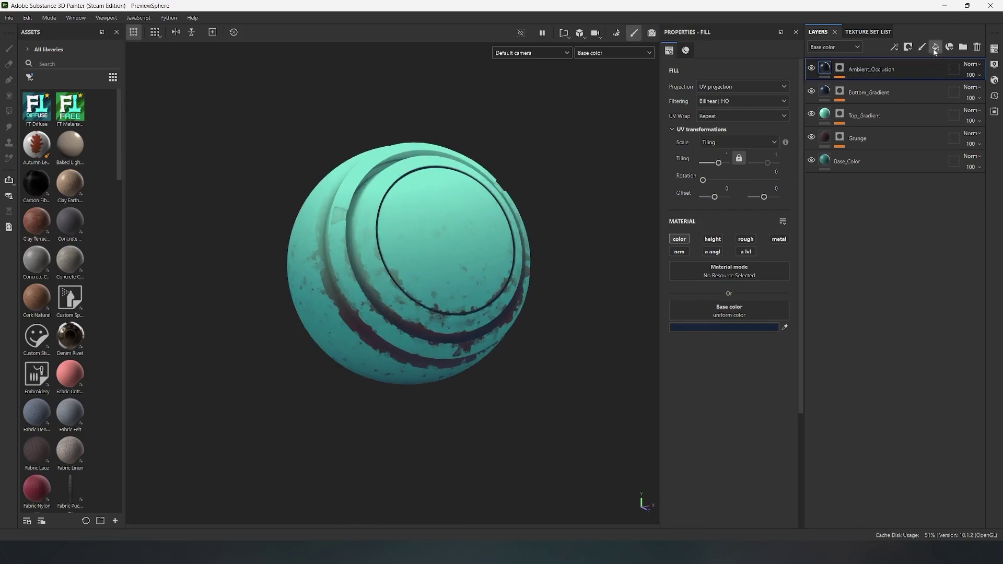
left_click(679, 240)
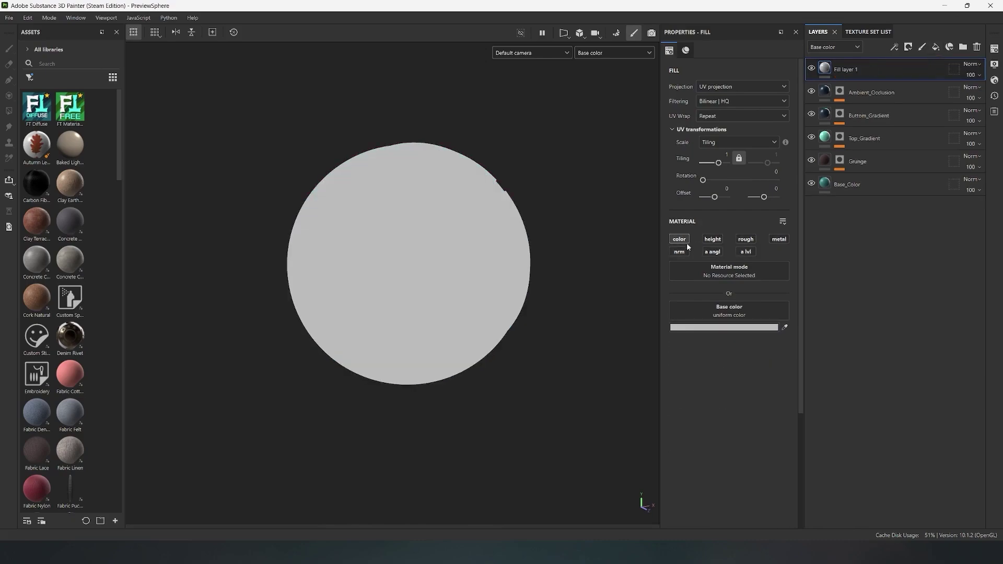
right_click(827, 69)
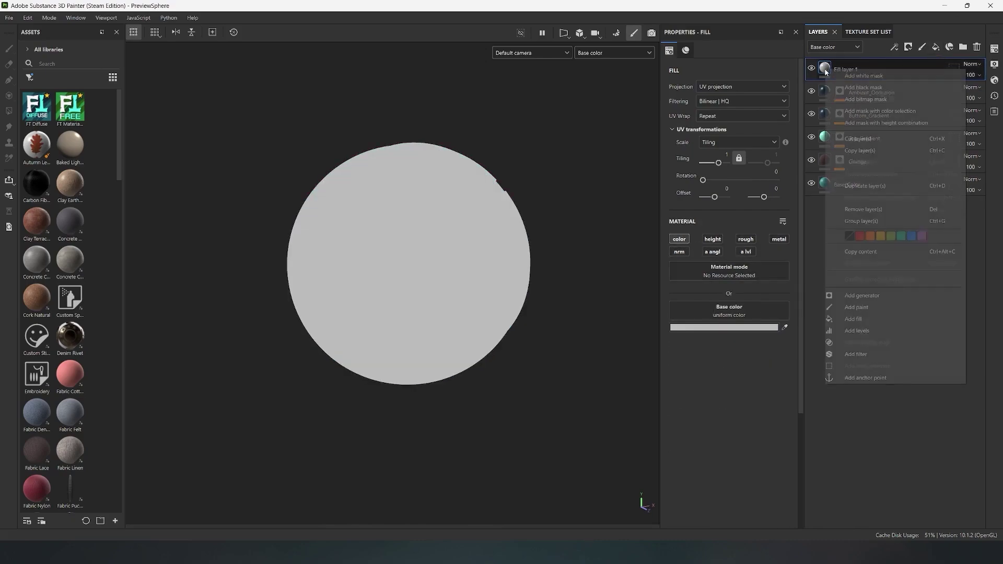
left_click(848, 73)
- Add a Curvature generator to the new layer's mask and set its Global Balance to 0.19
right_click(843, 69)
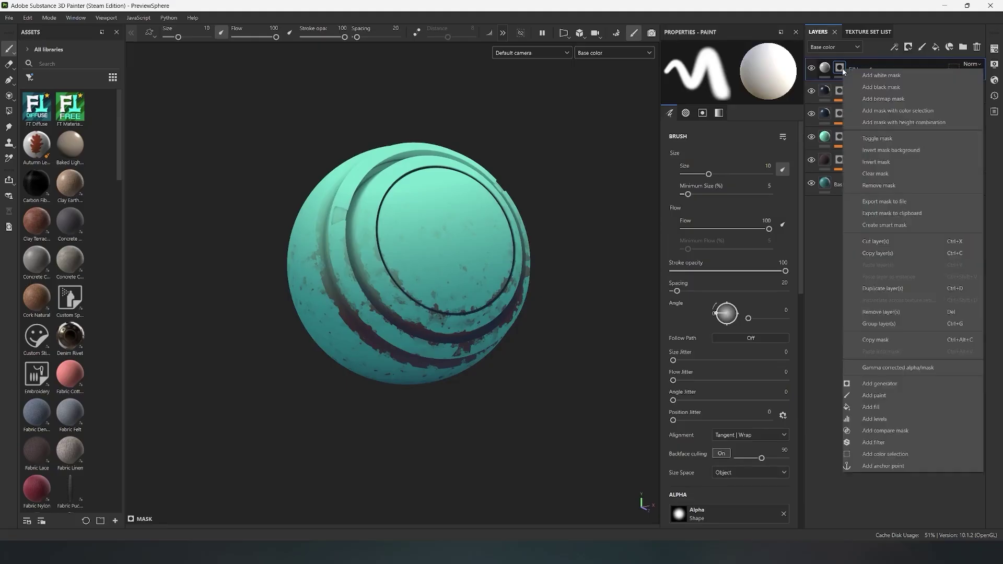
left_click(890, 384)
left_click(754, 79)
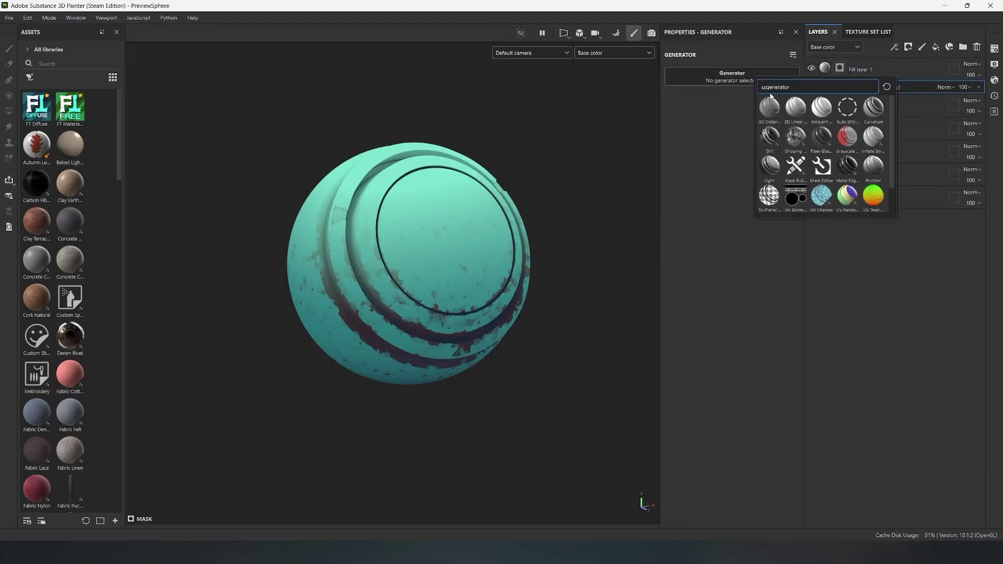
left_click(878, 111)
middle_click_drag(453, 273, 455, 261, "alt")
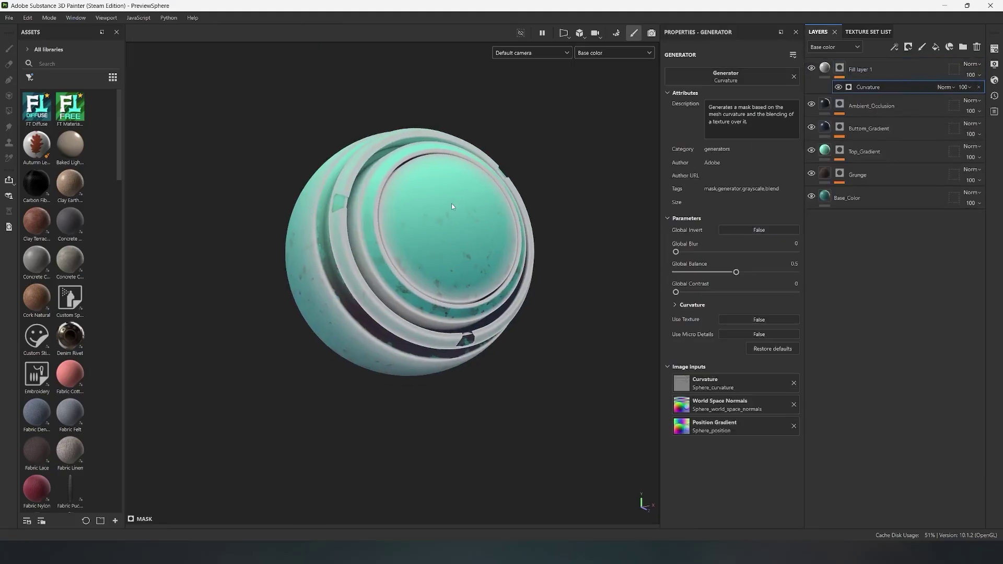
left_click_drag(737, 273, 703, 274)
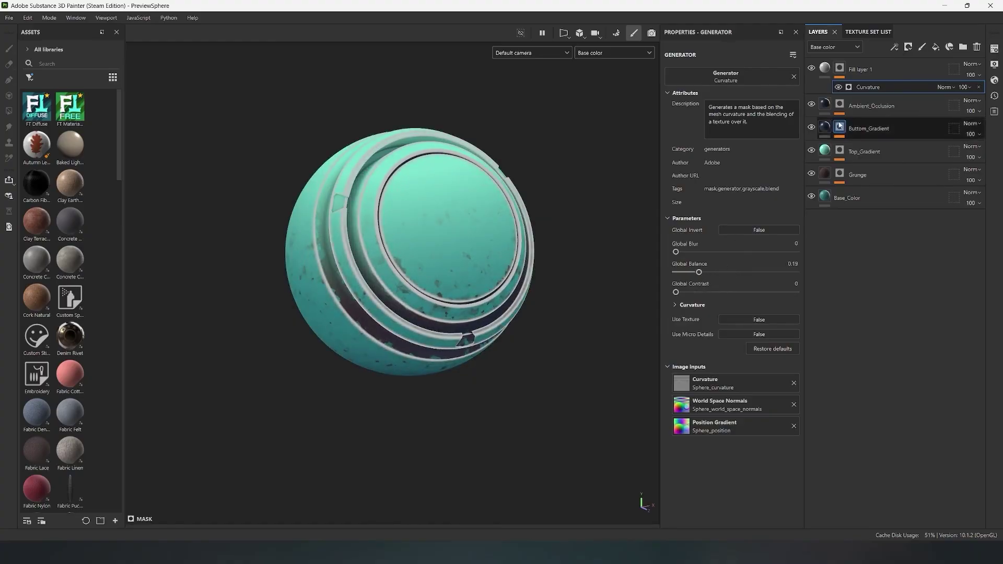
- Enable roughness at 0.3709 on the curvature layer and set its base color to a lighter teal based on a sample from the sphere
left_click(825, 68)
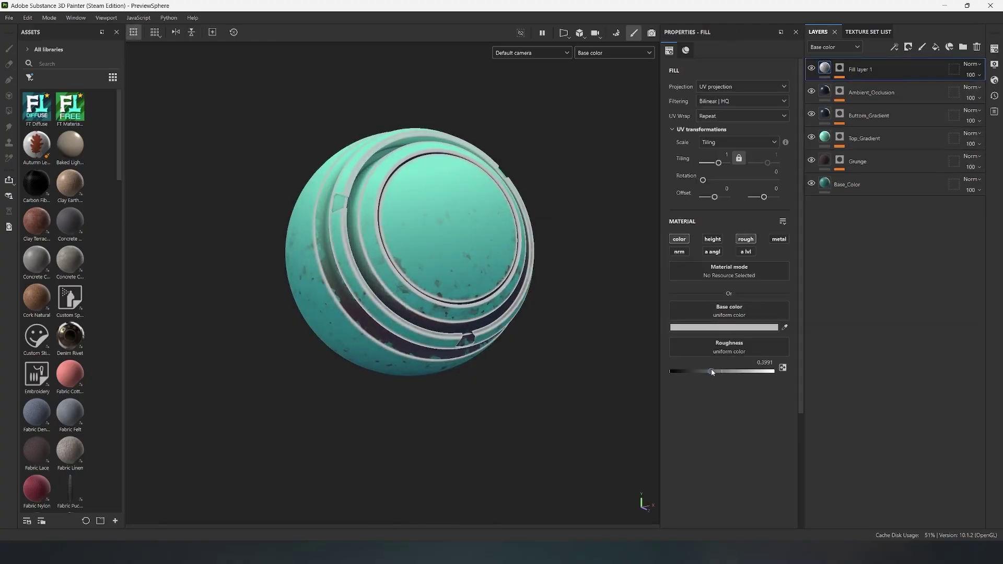
left_click(840, 69)
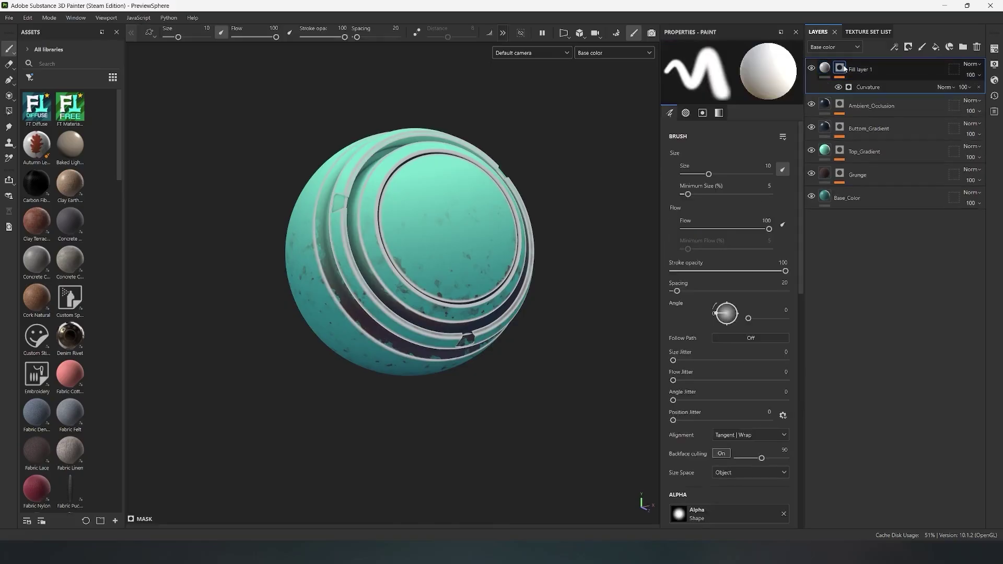
left_click(825, 68)
left_click(725, 327)
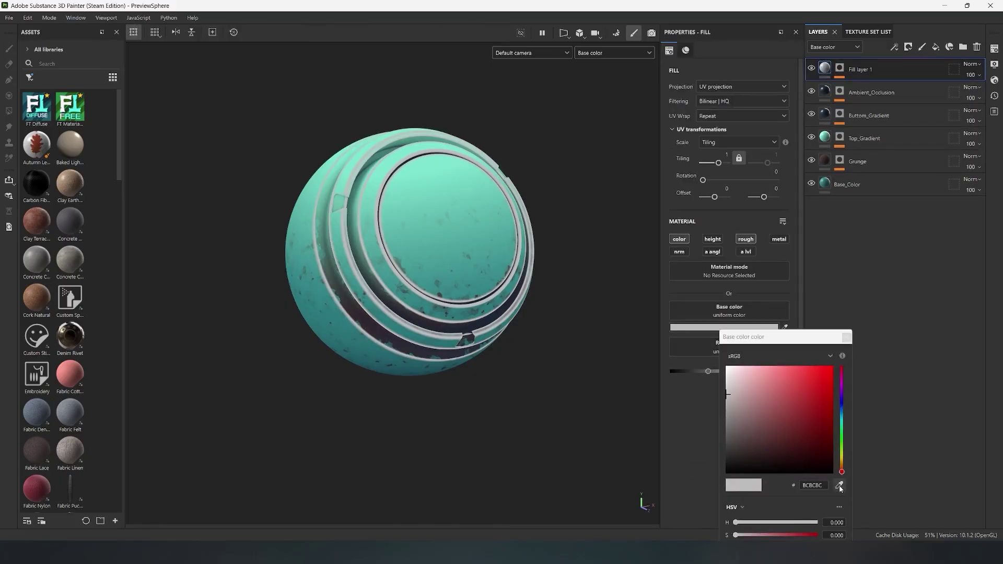
left_click(839, 485)
left_click(430, 233)
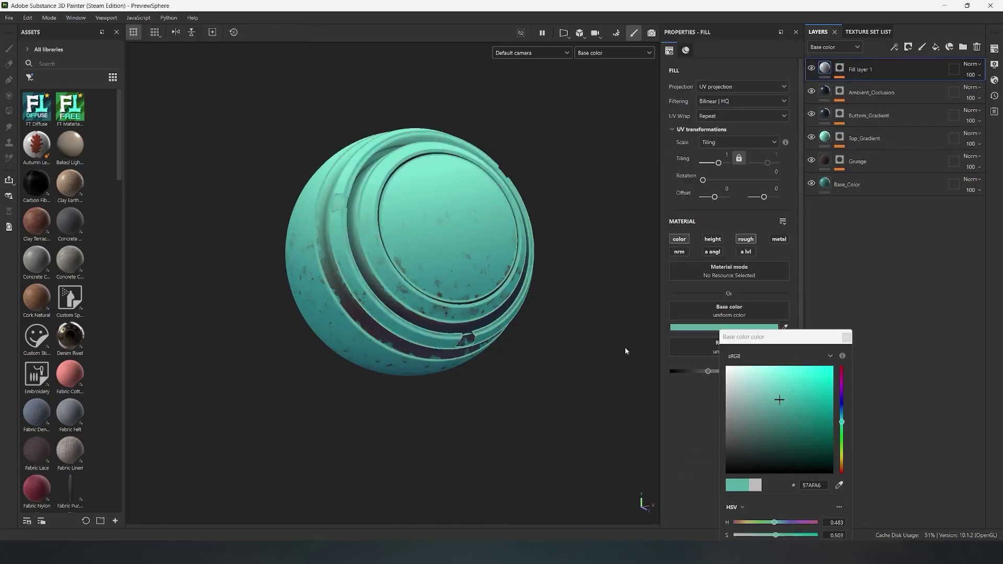
left_click(774, 389)
left_click(847, 337)
scroll(457, 246, "down", 3)
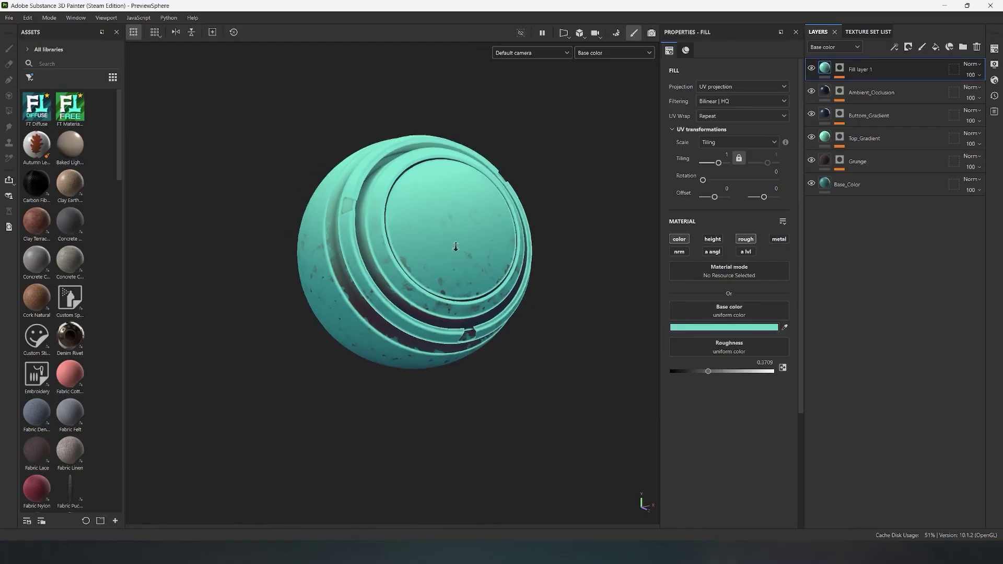
- Add a paint effect above Curvature in the top layer's mask and name it Paint_Me!
right_click(844, 67)
left_click(895, 432)
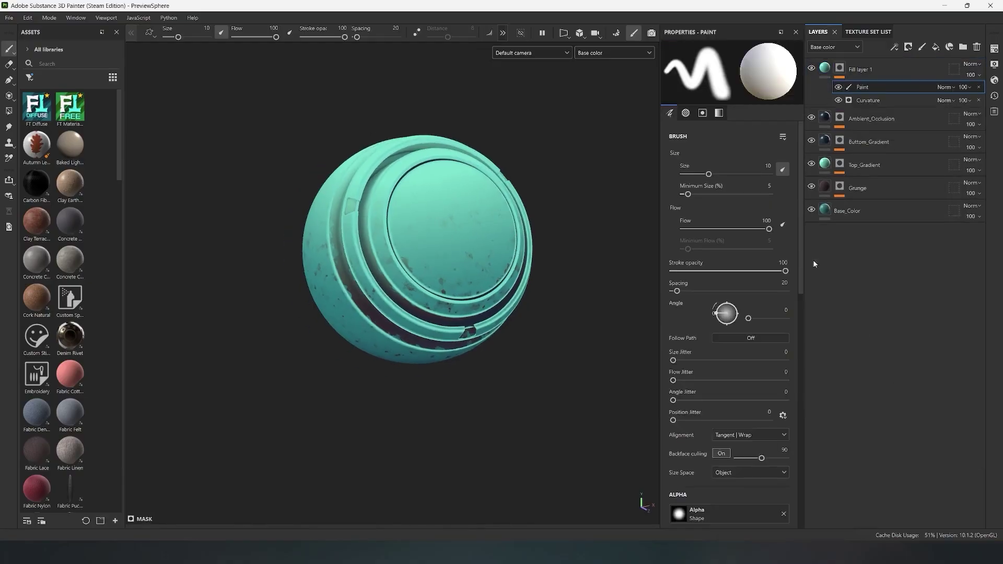
double_click(869, 88)
type("_Me")
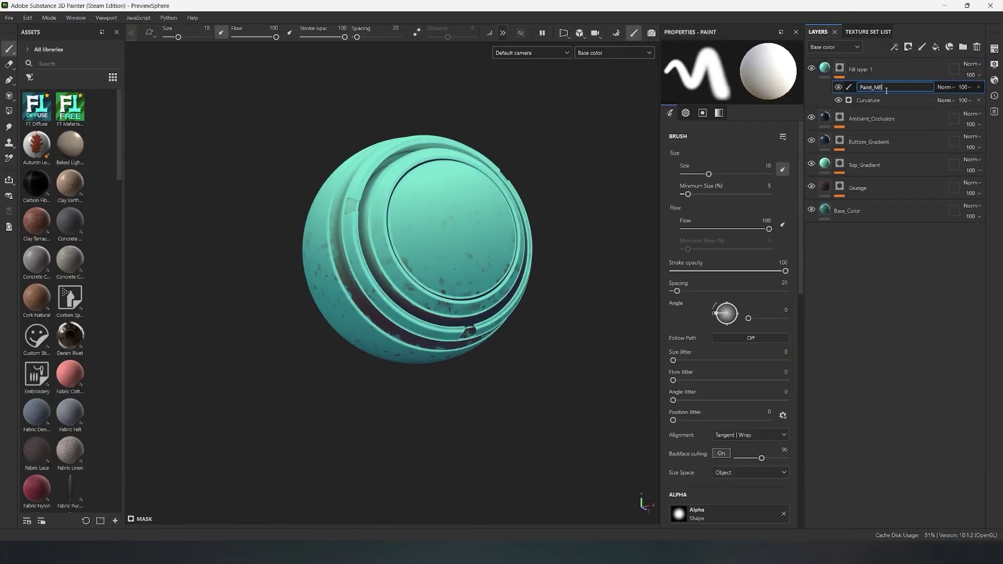
type("!")
key("Return")
- Try painting out the lower ridge's edge highlight in black with a rough Artistic brush
left_click_drag(364, 235, 369, 238, "alt")
scroll(369, 230, "up", 3)
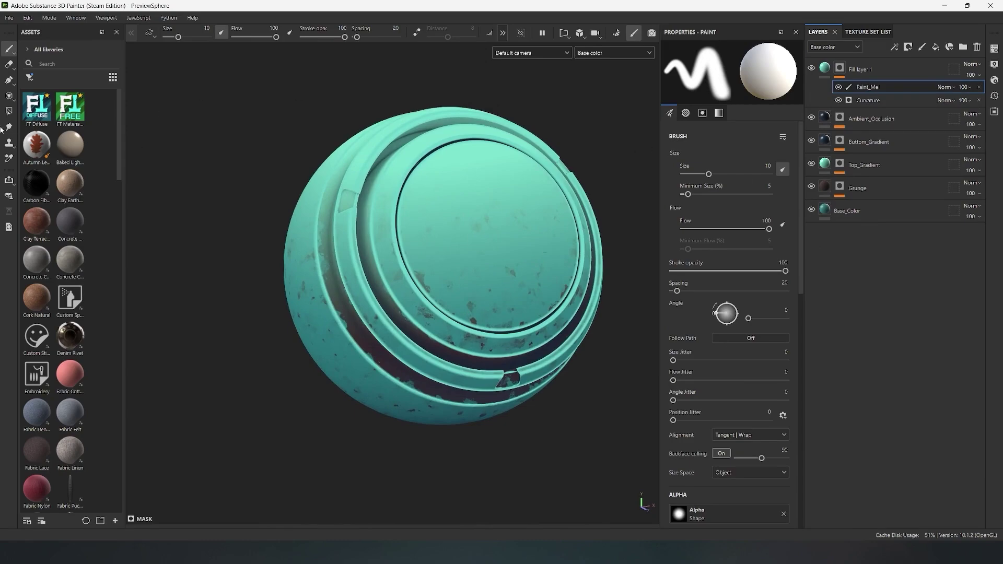
left_click(70, 146)
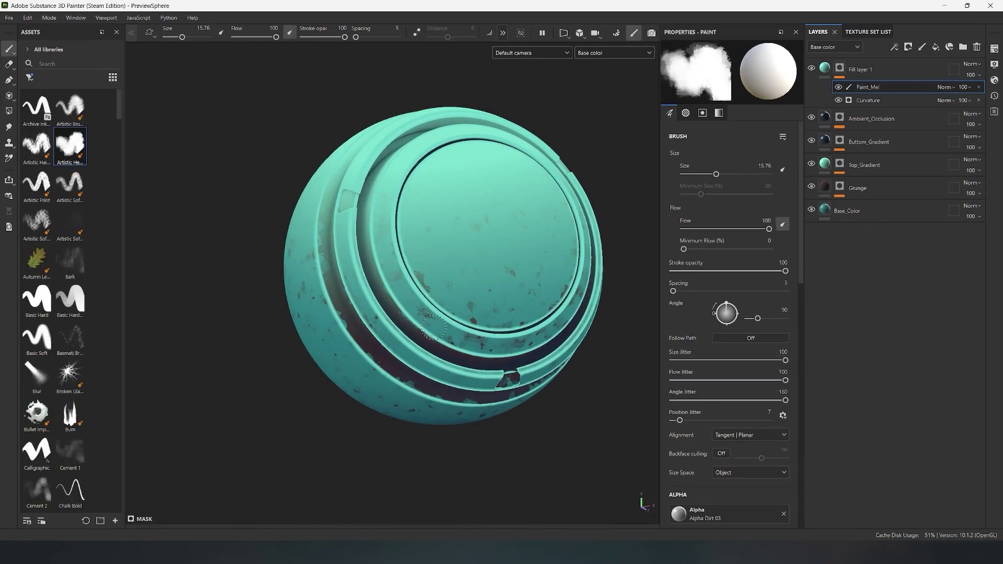
scroll(402, 261, "up", 2)
middle_click_drag(503, 389, 444, 328, "alt")
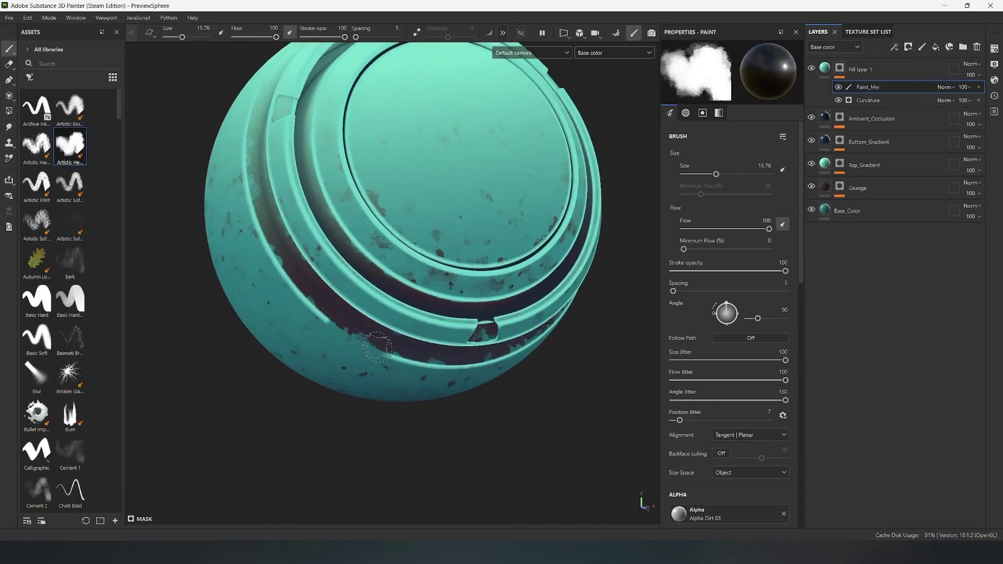
key("ctrl+z")
left_click_drag(322, 37, 316, 36)
- Switch to the Basic Soft brush and set its size to 14.16 and stroke opacity to 28
left_click(37, 337)
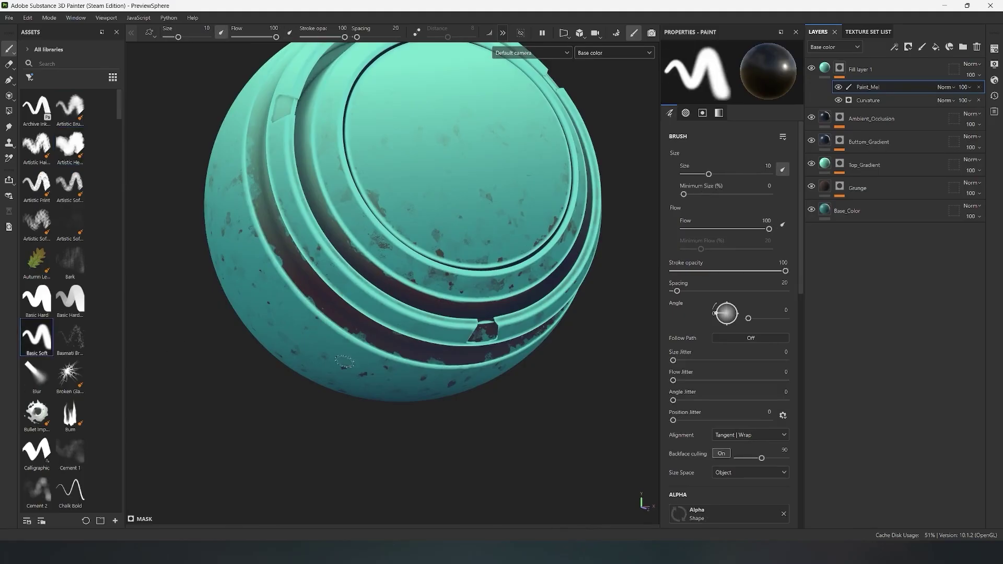
key("bracketright")
key("bracketright")
left_click(332, 325)
key("ctrl+z")
left_click_drag(332, 324, 295, 325, "ctrl")
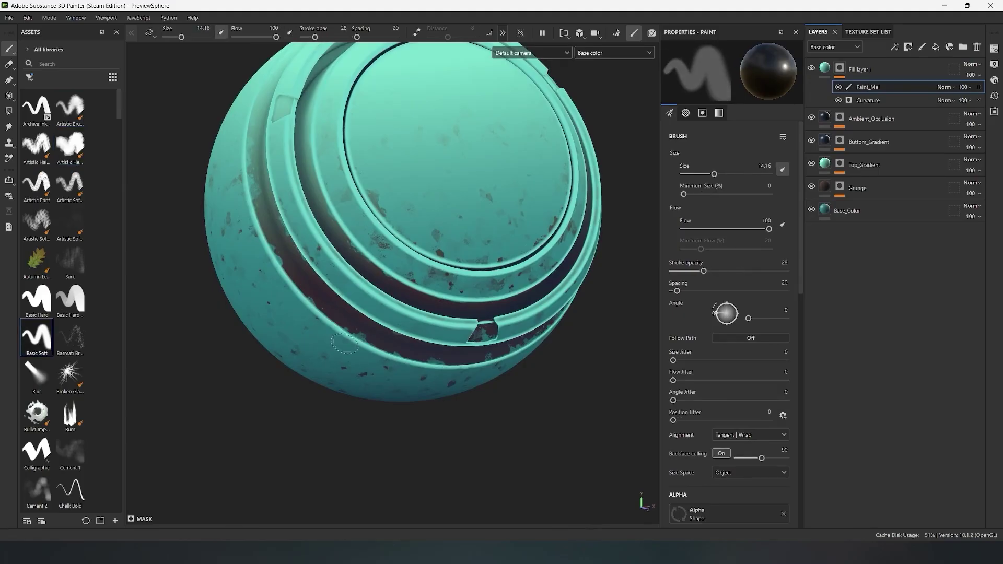
- Paint soft black strokes on Paint_Me! along the sphere's lower outer ridge to fade the edge highlight
mouse_move(288, 281)
left_mouse_down()
mouse_move(334, 328)
mouse_move(423, 362)
mouse_move(517, 372)
mouse_move(449, 380)
left_mouse_up()
left_click_drag(449, 381, 470, 385, "alt")
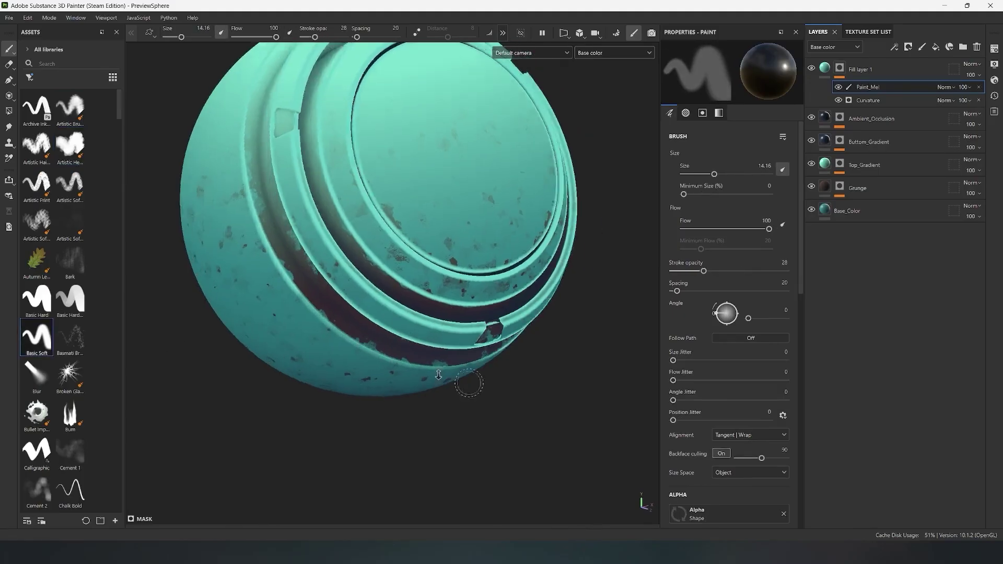
scroll(470, 385, "down", 3)
left_click_drag(317, 293, 336, 327)
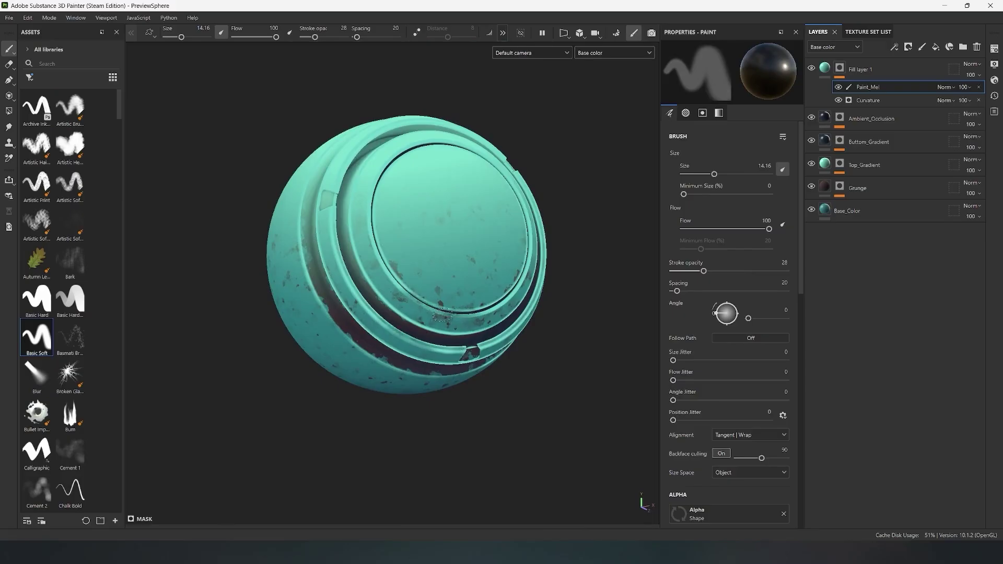
scroll(320, 321, "up", 3)
scroll(464, 381, "down", 3)
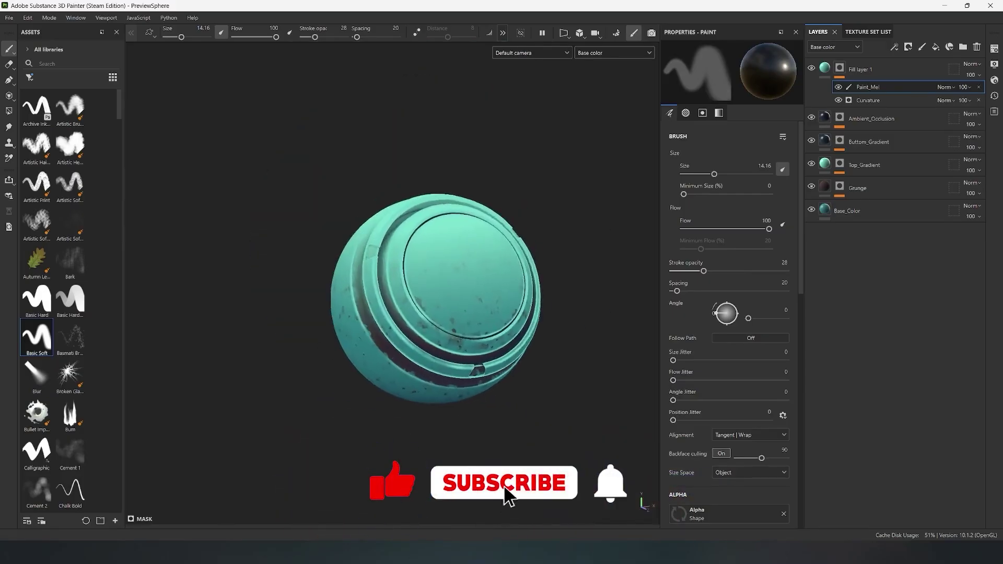
left_click_drag(455, 366, 499, 375, "alt")
- Rename the teal curvature fill layer Edges
double_click(863, 69)
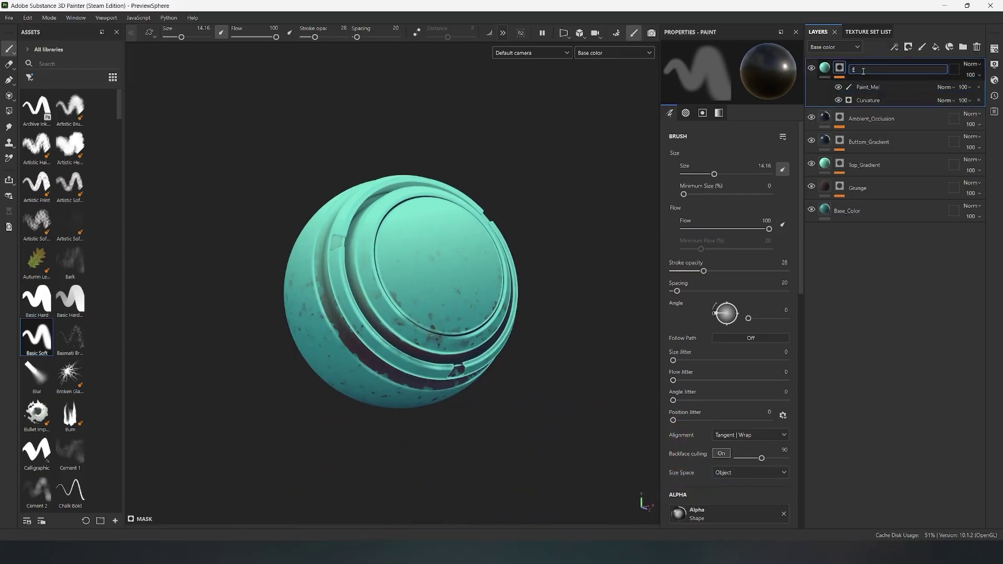
type("Edges")
key("Return")
- Add a fill layer above Edges with only the color channel active and give it a black mask
left_click(936, 48)
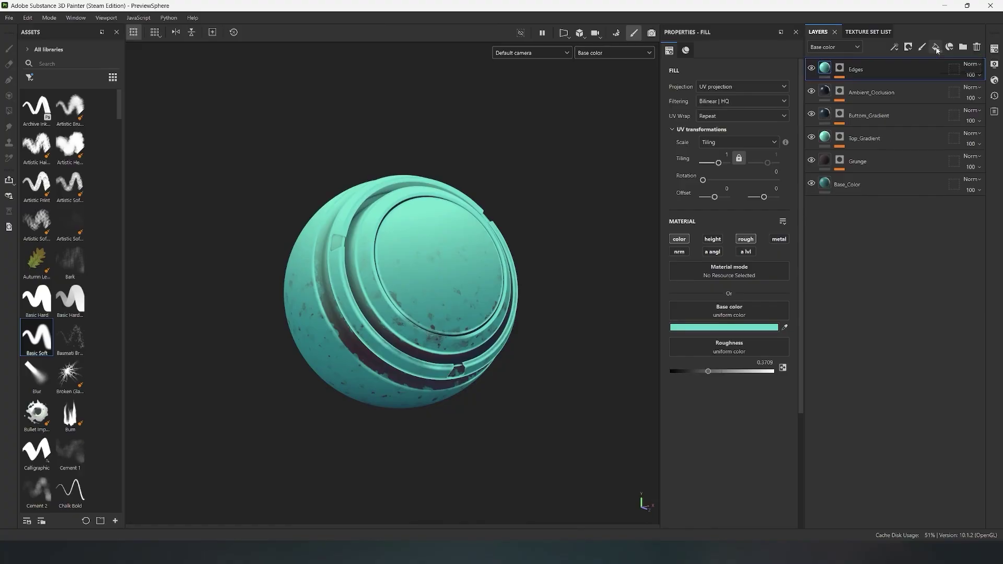
left_click_drag(513, 274, 479, 271, "alt")
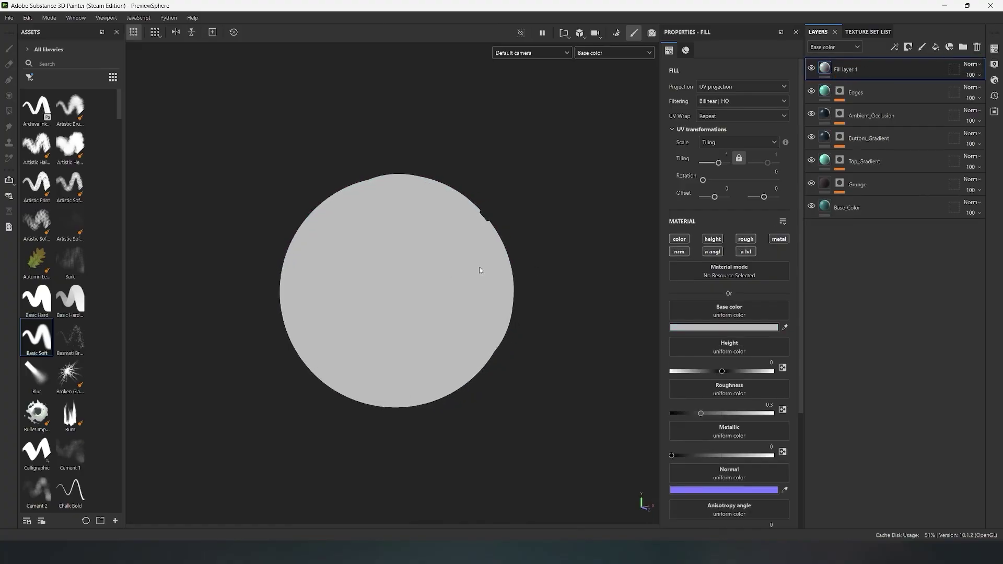
right_click(830, 69)
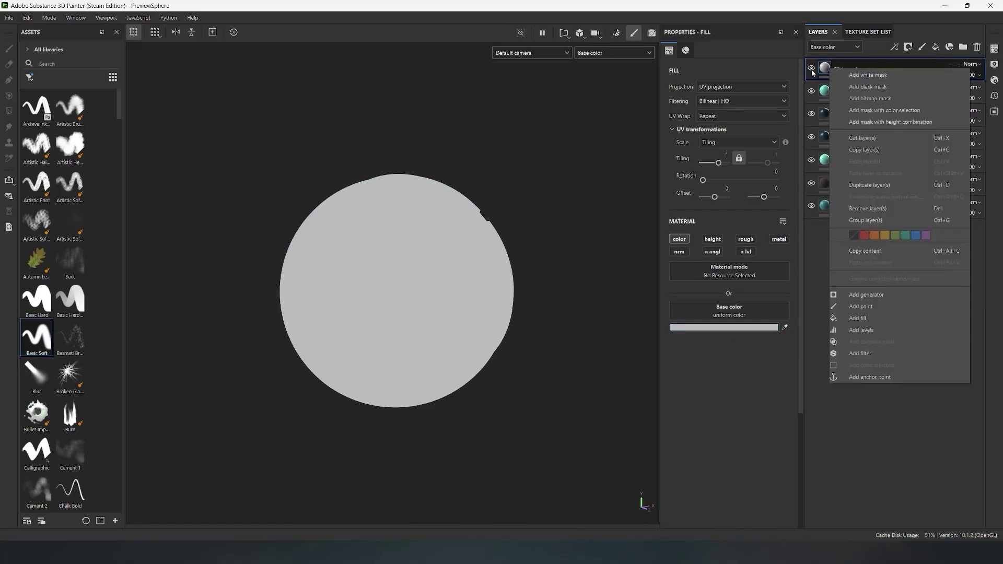
left_click(867, 87)
- Add a Light generator to the new mask with Horizontal Angle 288, Vertical Angle 267, Highlight Glossiness 0.27 and a higher Light Attenuation
right_click(840, 68)
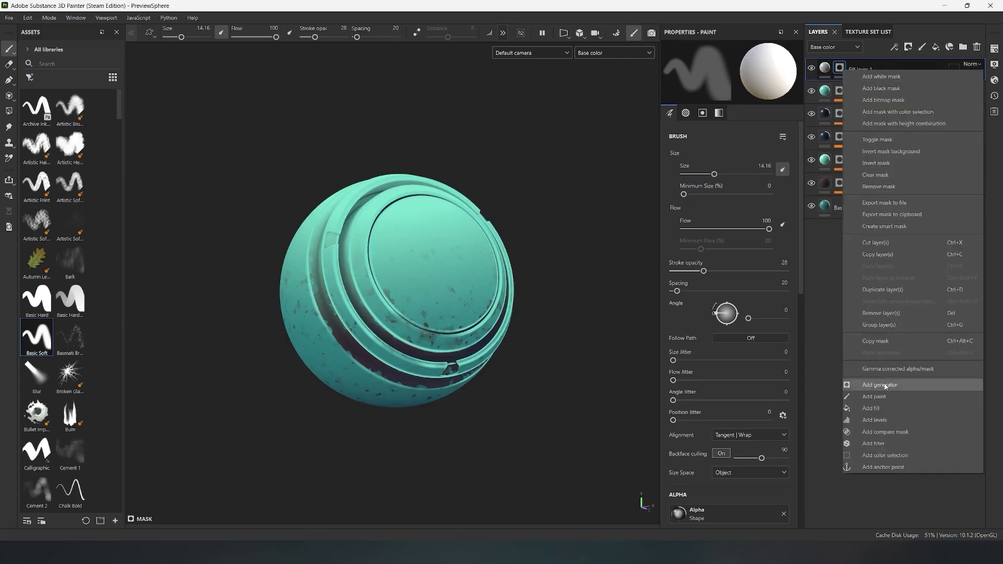
left_click(872, 384)
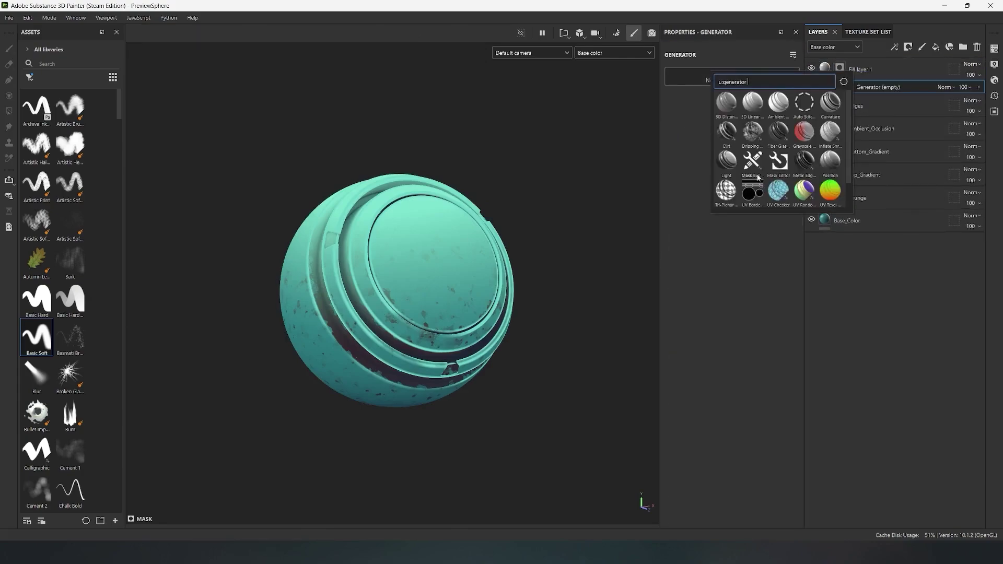
left_click(727, 161)
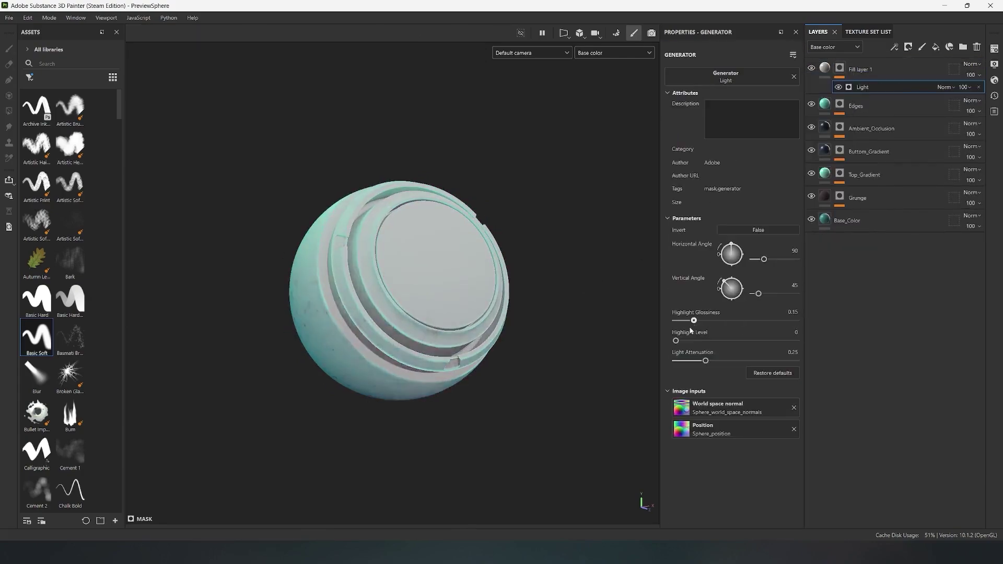
left_click_drag(694, 320, 730, 320)
left_click_drag(731, 244, 709, 321)
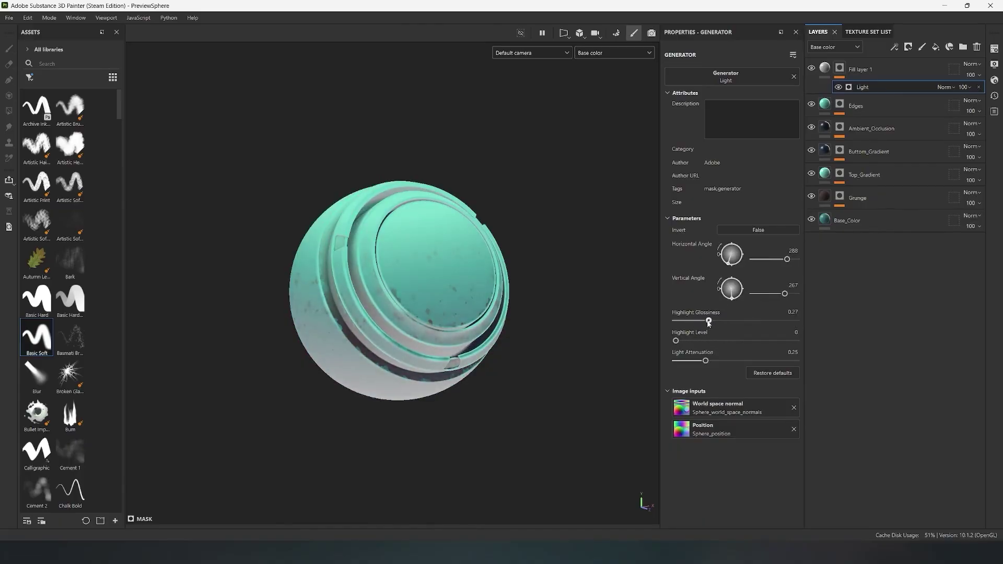
left_click_drag(706, 361, 748, 360)
scroll(522, 258, "down", 1)
- Set the base color of the Light-masked Fill layer 1 to near-black and compare the sphere in Material and Base color display
left_click(824, 68)
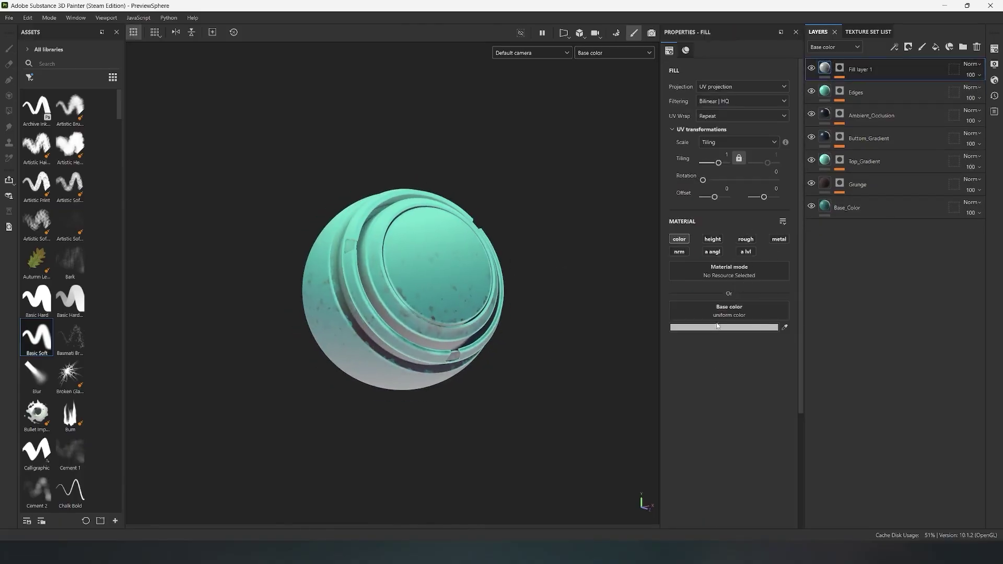
left_click(717, 326)
left_click(743, 466)
left_click(847, 338)
scroll(606, 324, "down", 1)
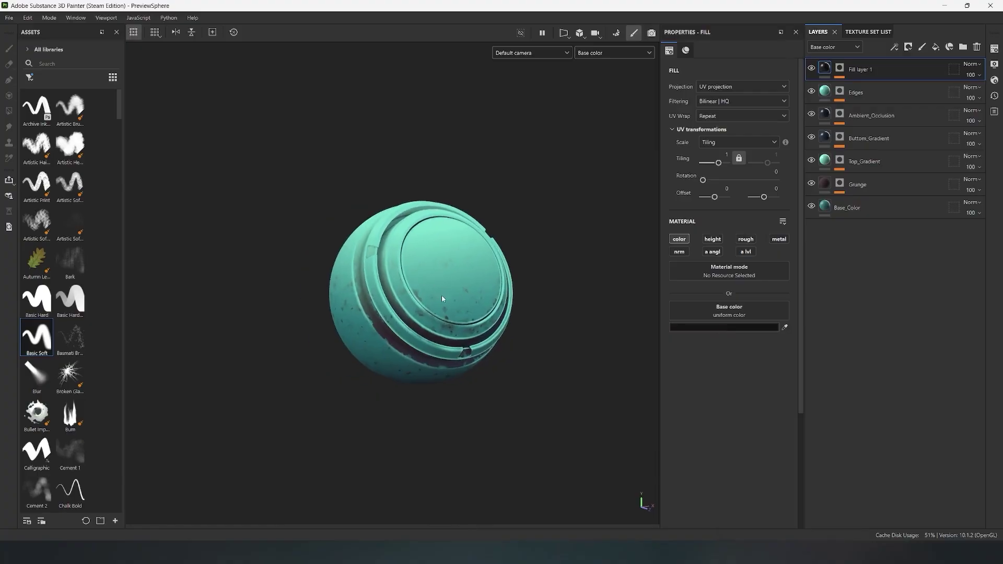
left_click_drag(442, 299, 491, 255, "alt")
key("m")
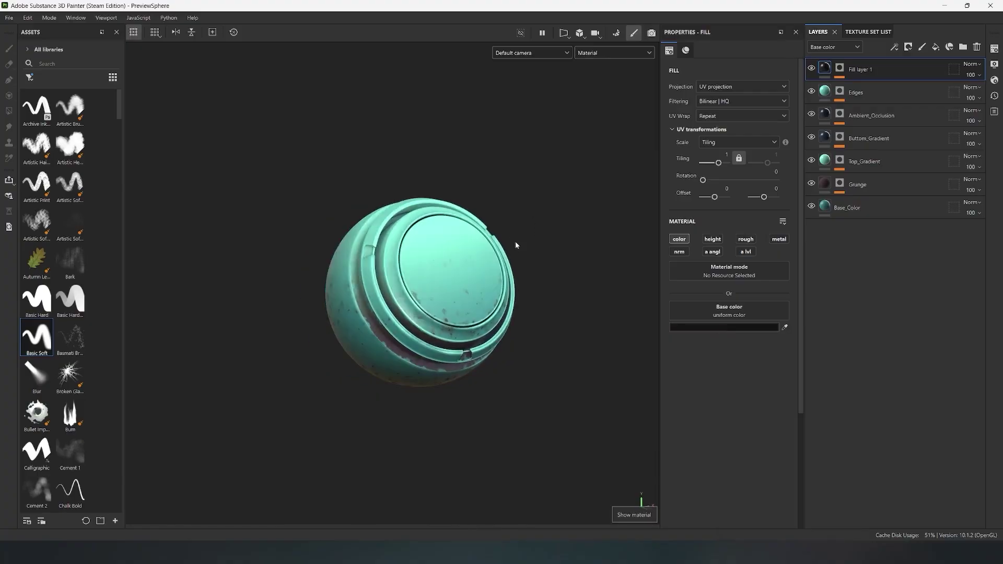
key("c")
scroll(450, 255, "up", 1)
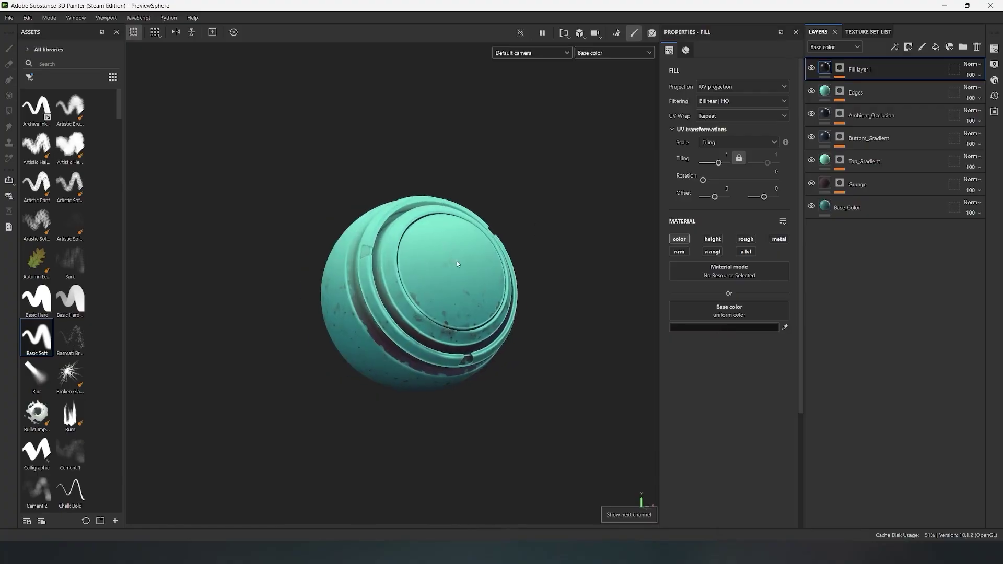
left_click_drag(457, 261, 449, 258, "alt")
scroll(460, 289, "up", 3)
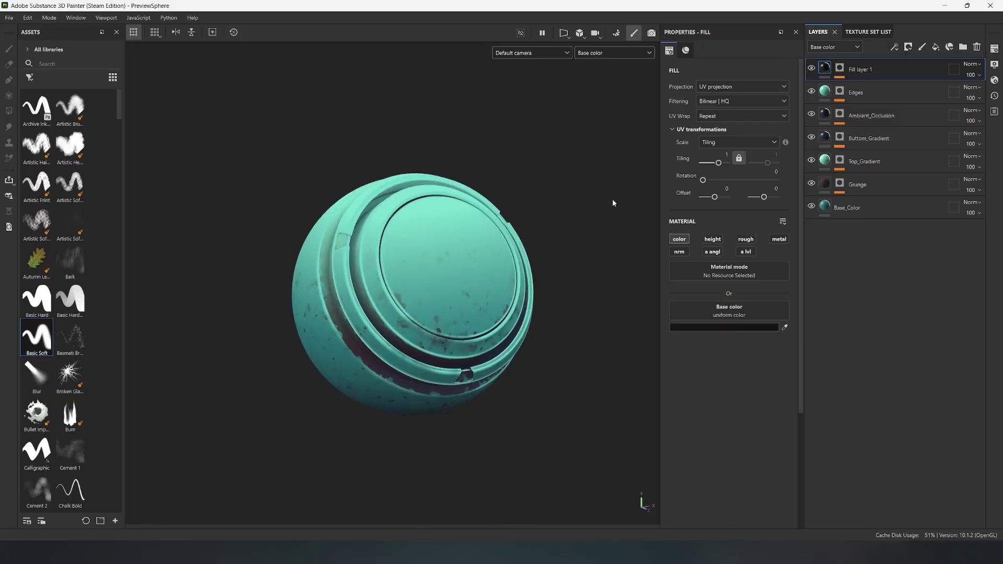
- Reset the Grunge layer's Dirt generator to defaults, with Grunge Scale 4, Grunge Amount 0.33 and Triplanar Blending Contrast 0.57
left_click(840, 185)
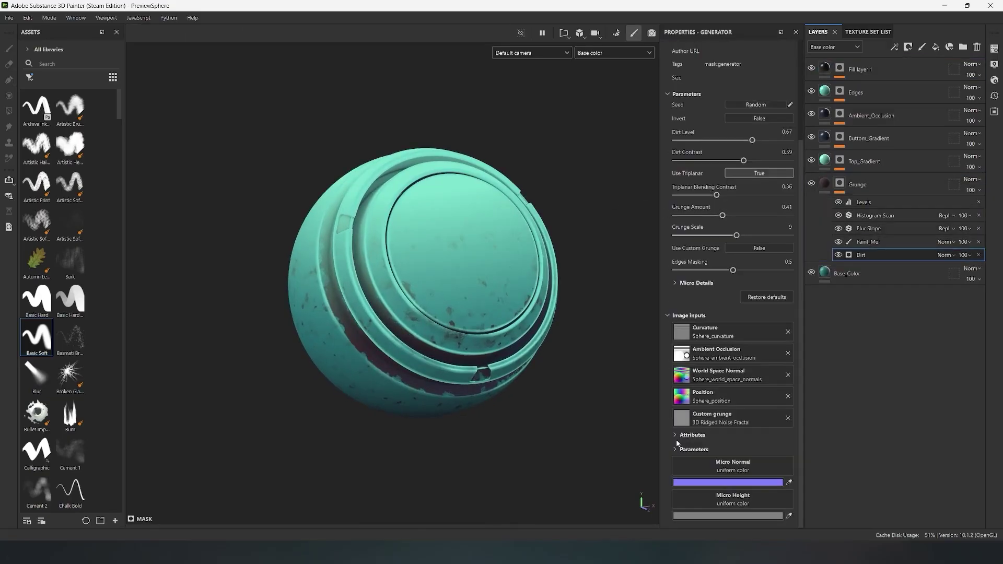
left_click(758, 298)
left_click_drag(699, 235, 700, 235)
left_click_drag(710, 215, 741, 195)
- Set the Grunge layer's blending mode to Multiply and its opacity to 46
left_click(972, 180)
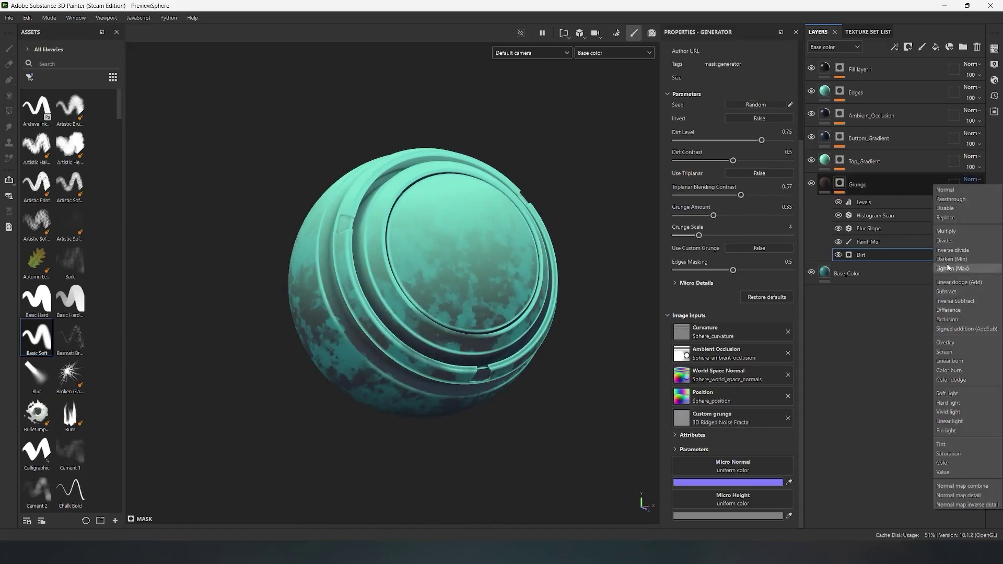
left_click(946, 230)
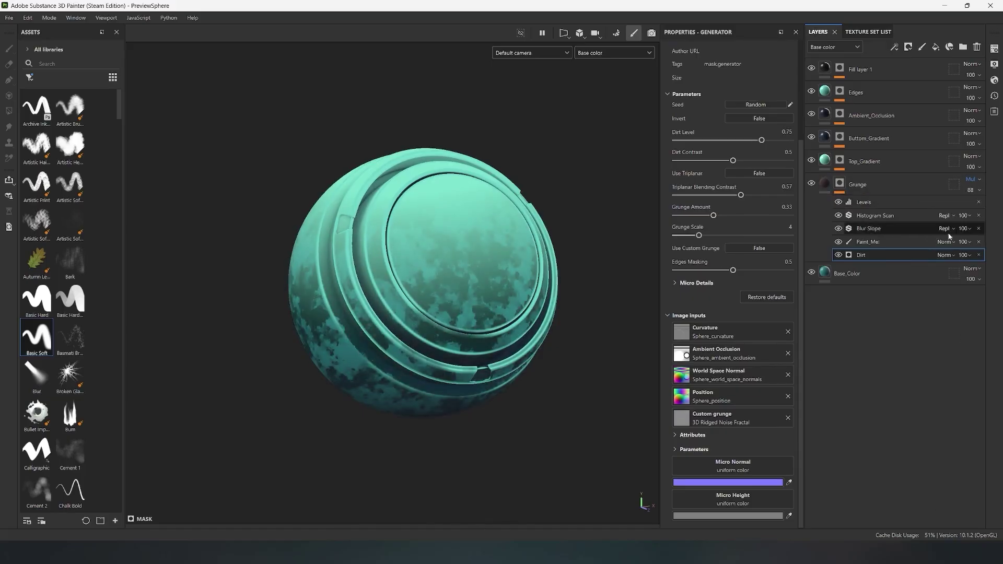
left_click(972, 190)
left_click(971, 208)
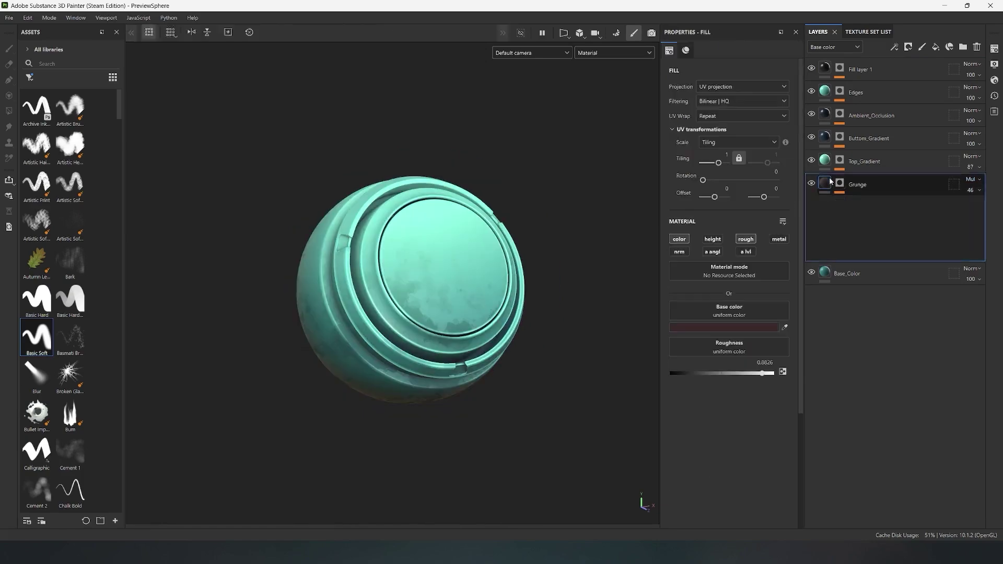
- Rename Fill layer 1 as Bake_Light
double_click(865, 69)
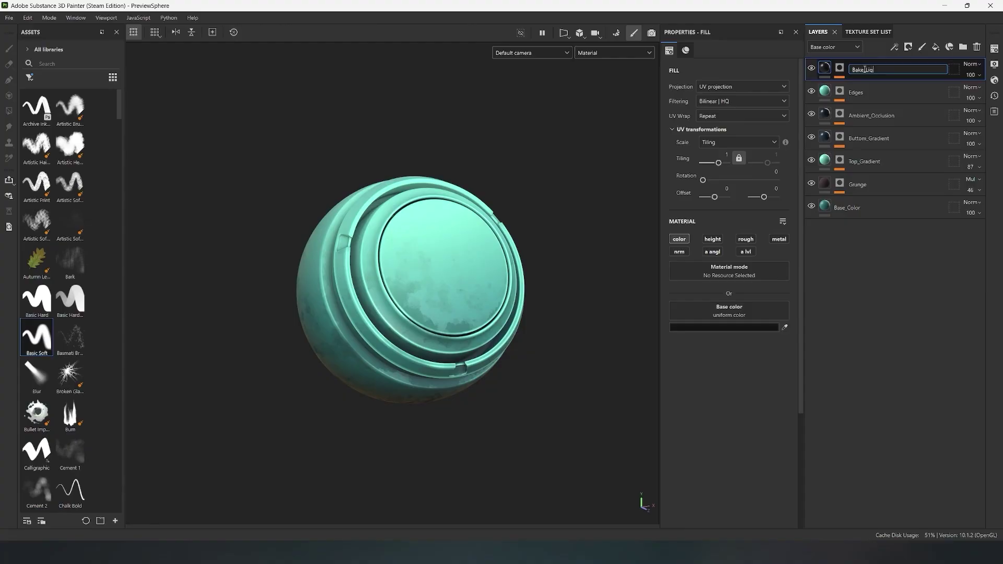
key("Return")
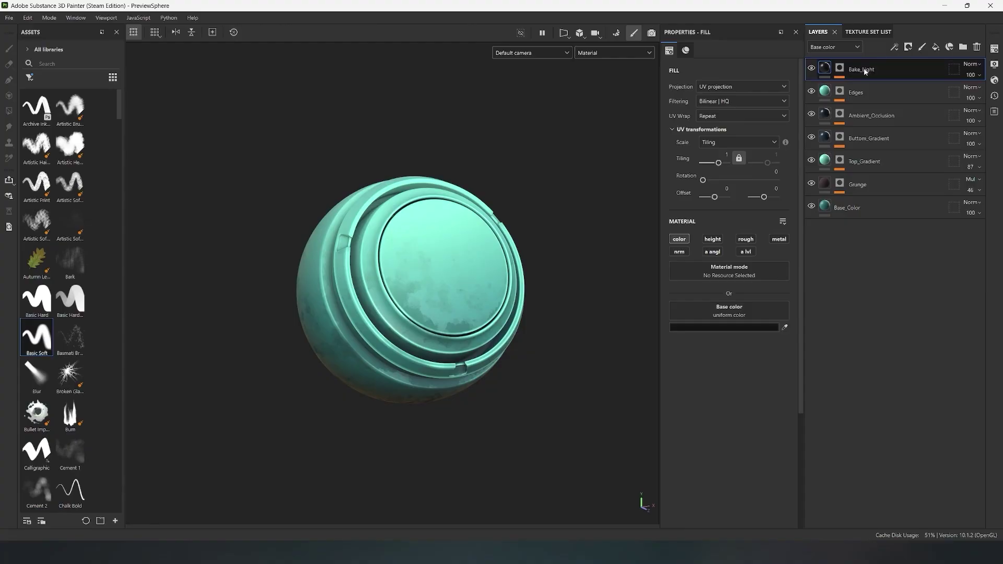
scroll(451, 219, "down", 2)
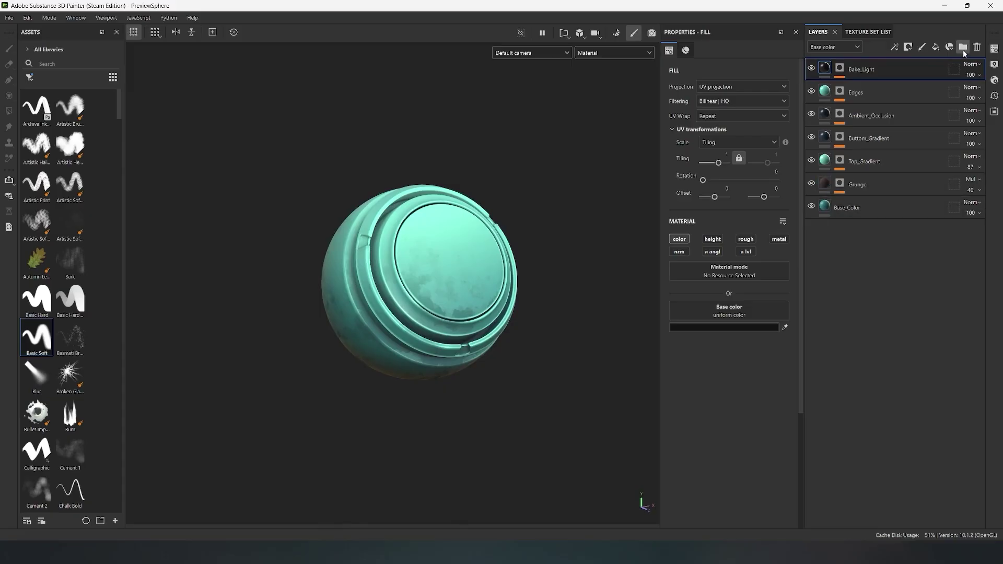
- Create a folder and move every layer from Bake_Light down to Base_Color into it
left_click(963, 49)
left_click(868, 94)
left_click(868, 230, "shift")
left_click_drag(878, 94, 838, 74)
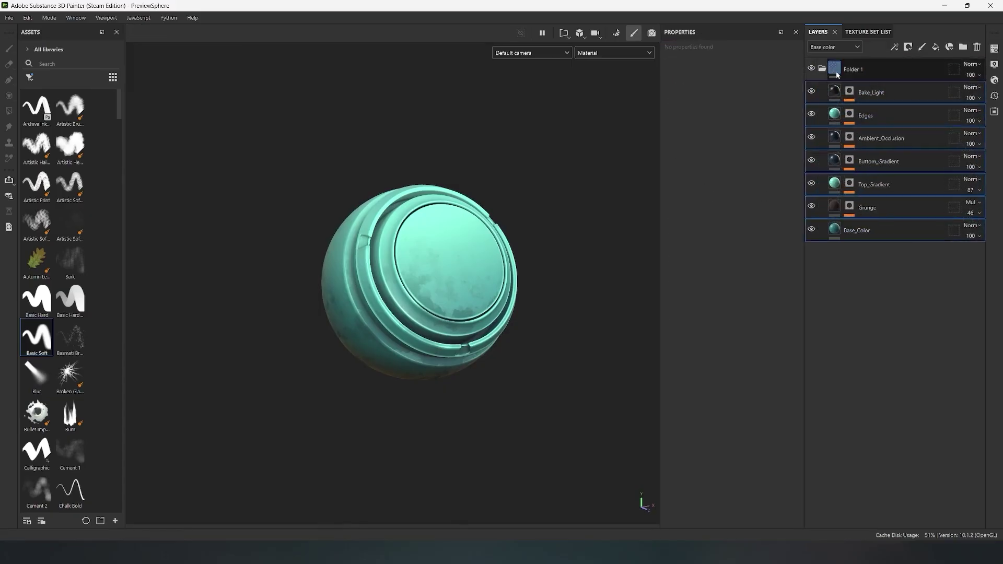
- Rename the new layer folder Stylized_Material_YT
double_click(854, 70)
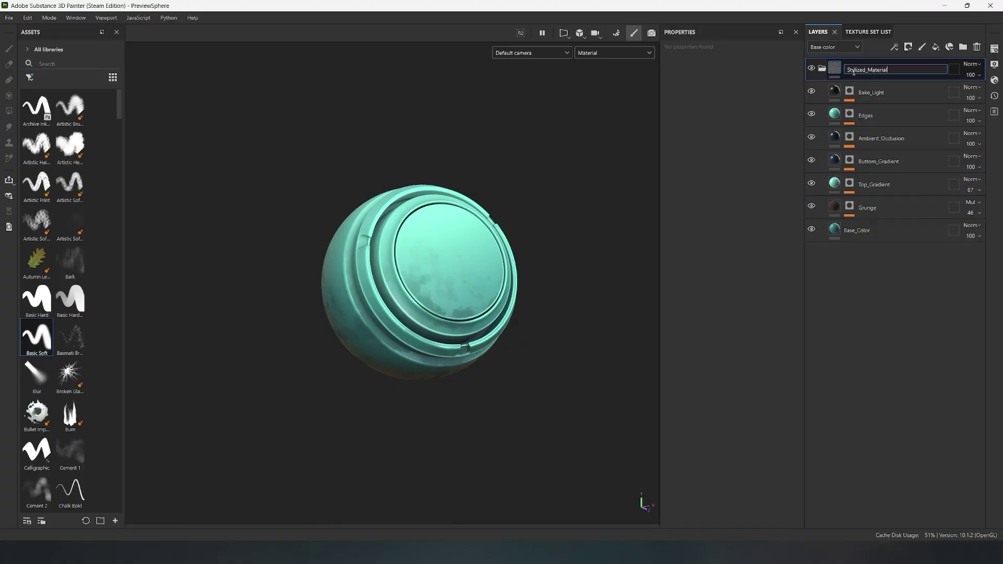
type("Stylized_Material")
key("Return")
- Create a smart material from the Stylized_Material_YT folder and locate it among the smart material assets
right_click(854, 68)
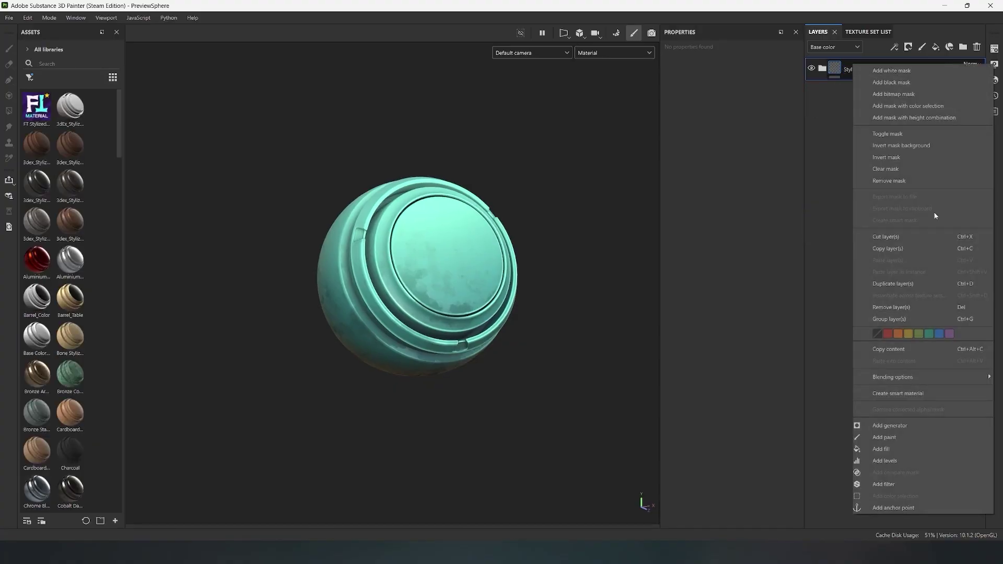
left_click(897, 394)
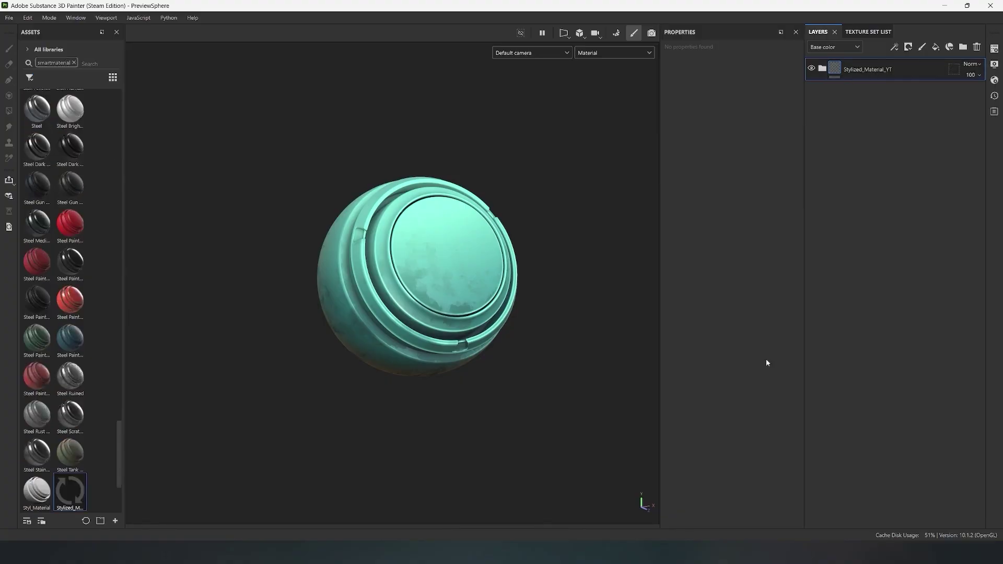
scroll(106, 383, "down", 4)
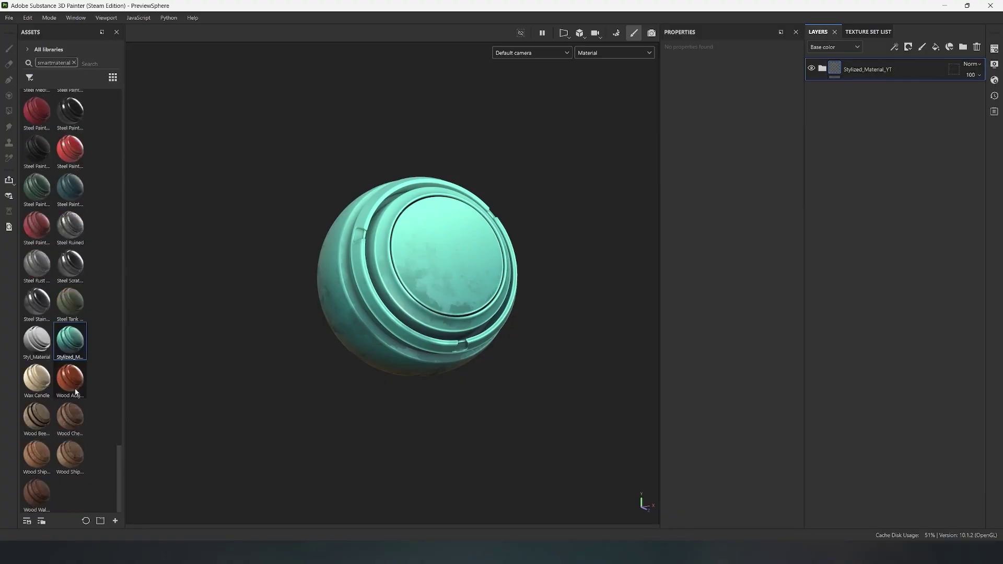
- Set an image file as the custom preview of the Stylized_Material_YT smart material and check its enlarged thumbnail
right_click(71, 346)
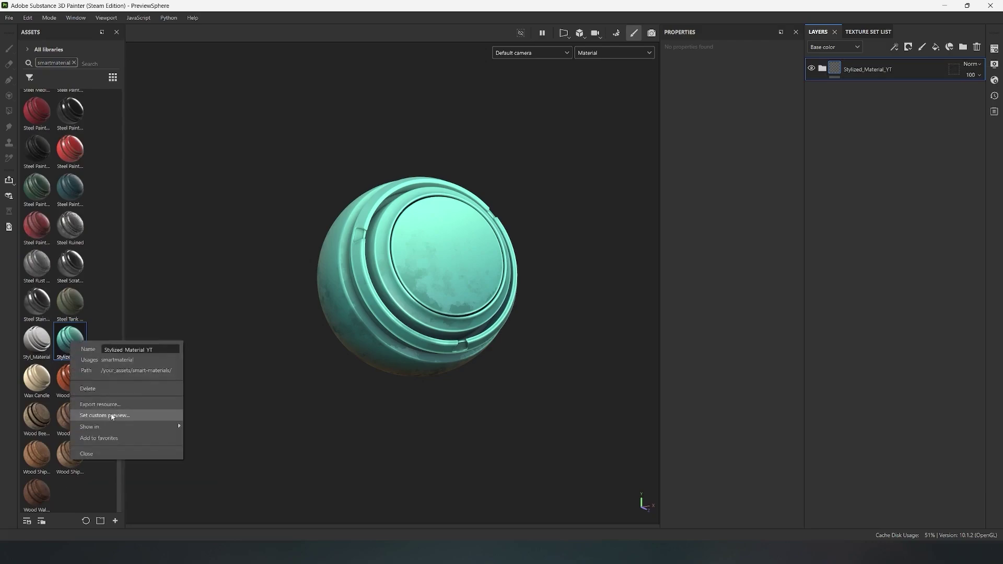
left_click(104, 415)
left_click(147, 141)
double_click(297, 317)
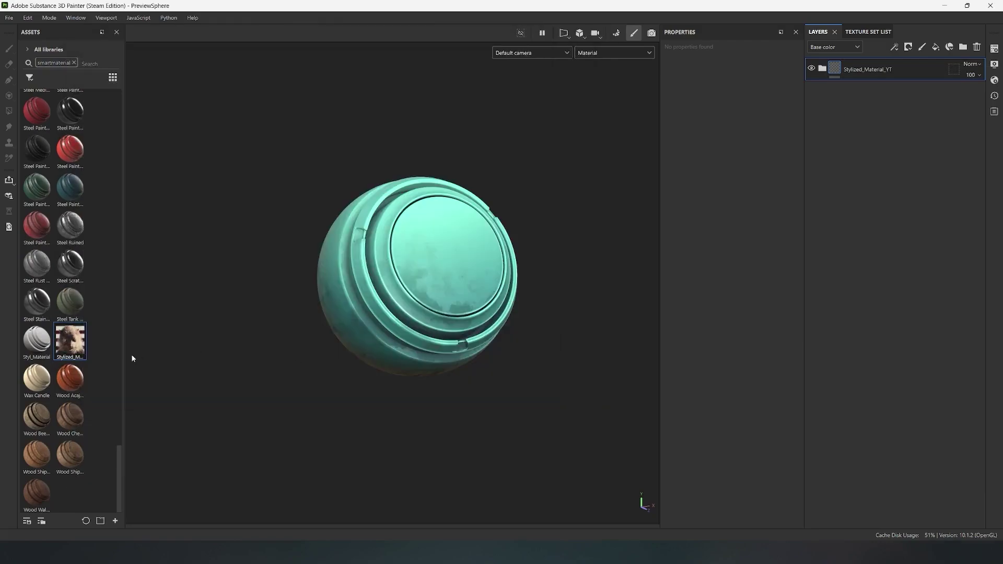
mouse_move(78, 346)
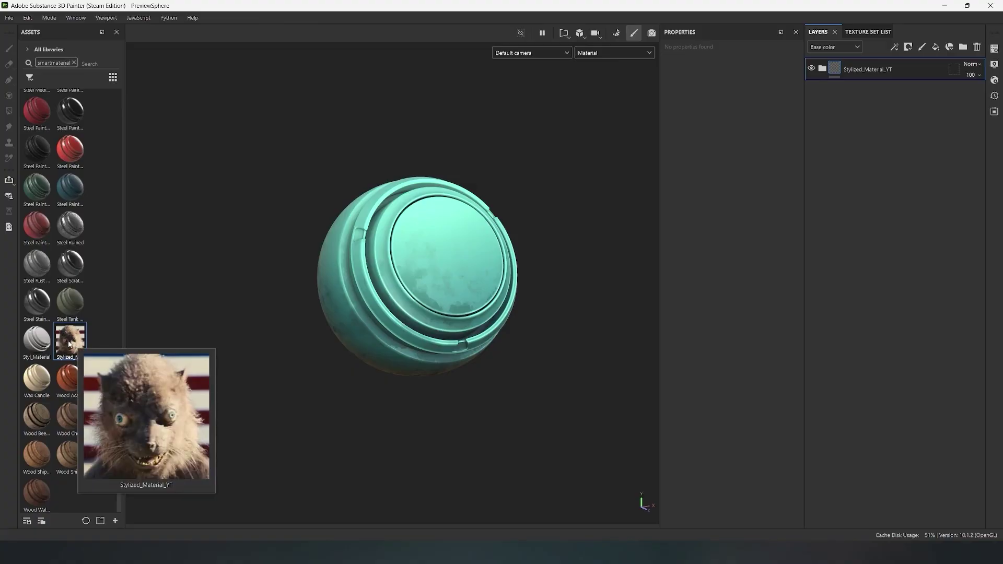
- Add the Stylized_Material_YT smart material to the favorites and find it at the start of the asset list
right_click(70, 344)
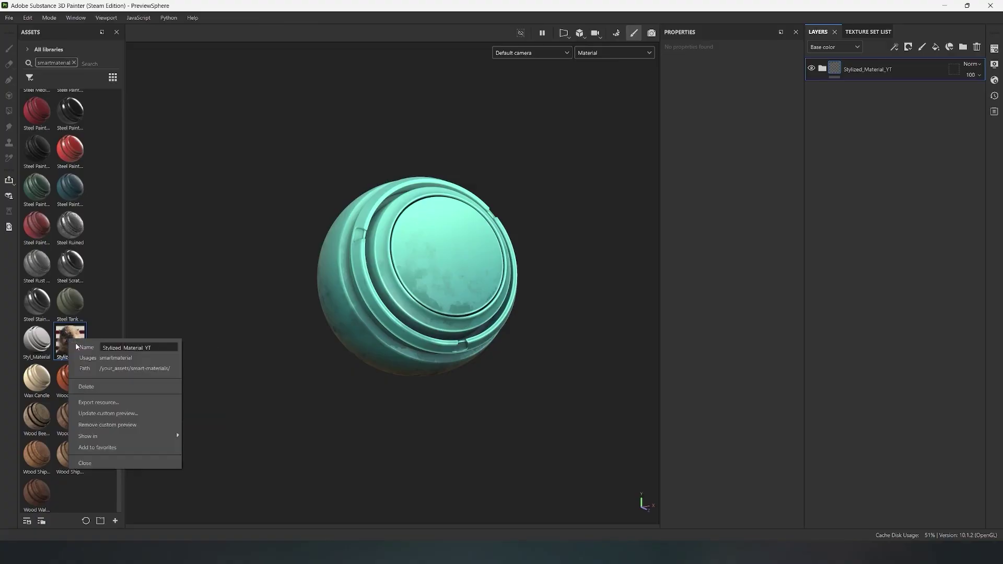
left_click(87, 449)
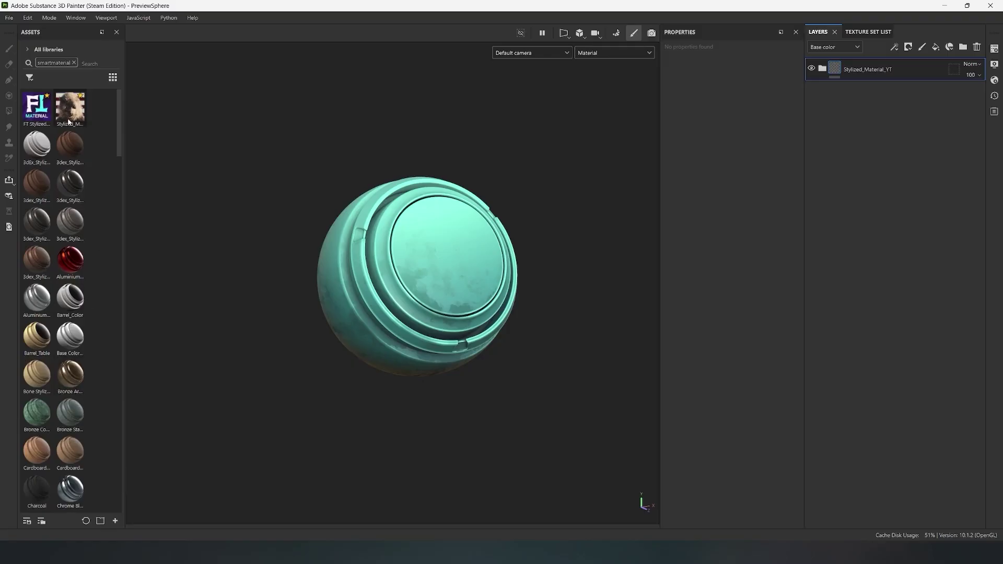
mouse_move(68, 117)
- Apply the Stylized_Material_YT smart material to the door model in the Door_Texture project
left_click_drag(390, 225, 423, 240, "alt")
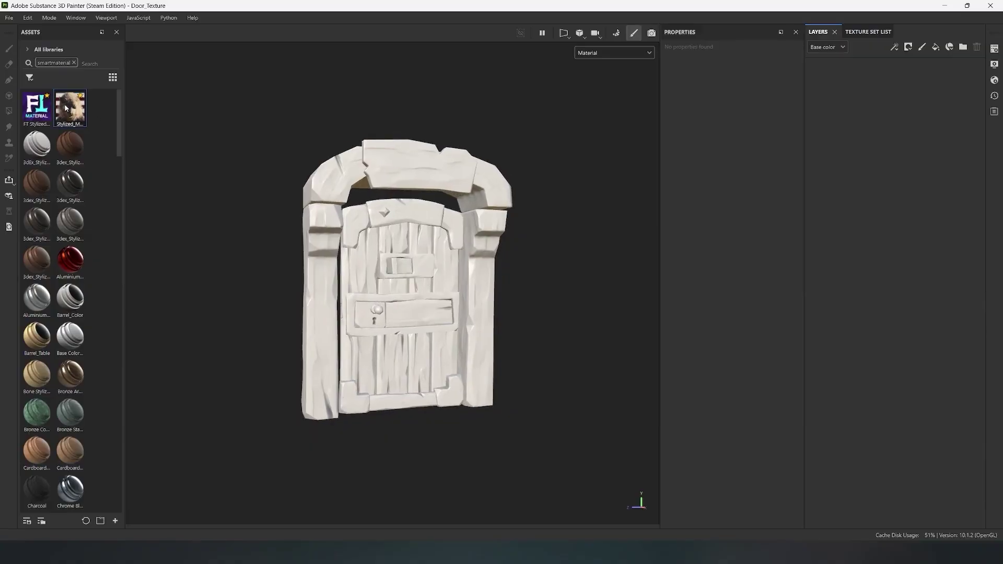
left_click_drag(66, 107, 397, 250)
scroll(564, 337, "up", 2)
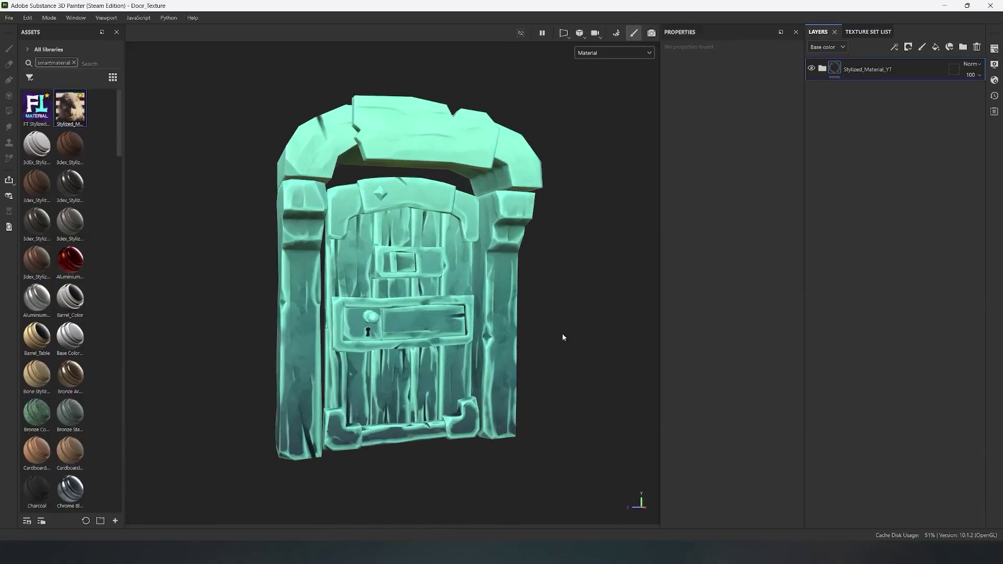
- Expand the Stylized_Material_YT folder and change the Base_Color layer's base color to a medium wood brown
left_click(821, 68)
left_click(857, 230)
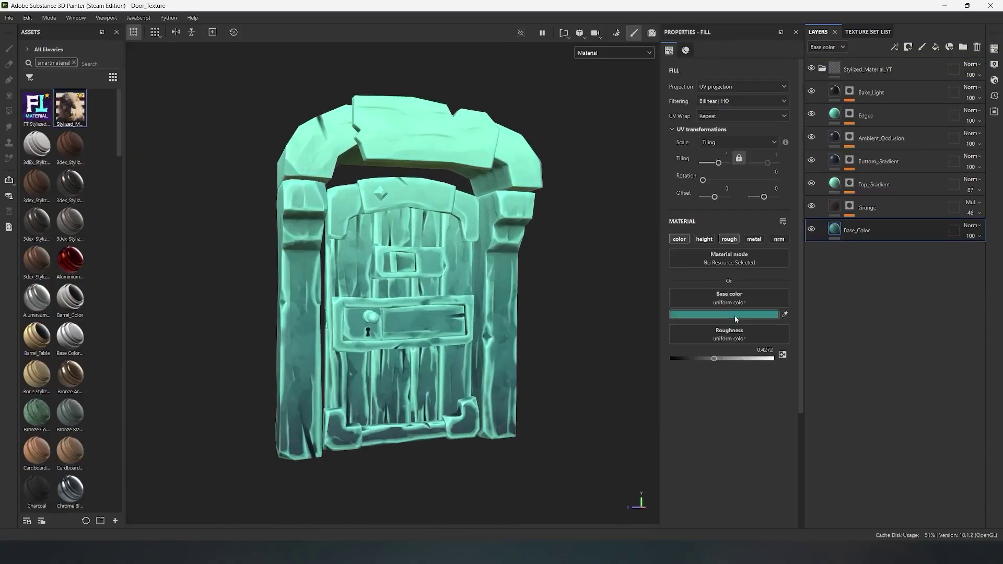
left_click(736, 315)
left_click_drag(842, 432, 841, 461)
left_click(790, 421)
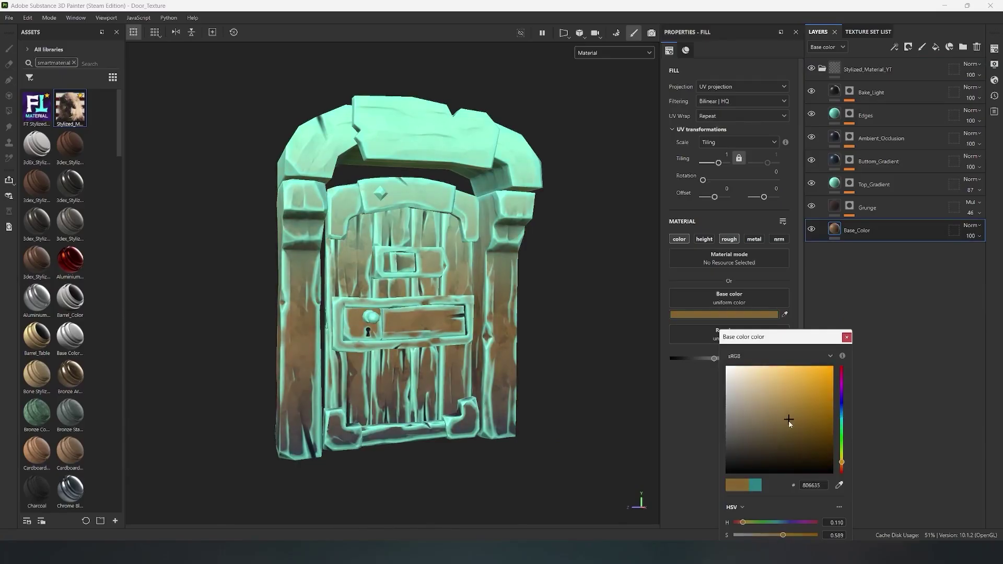
left_click(842, 465)
left_click(847, 337)
- Toggle Grunge and Top_Gradient off and on to check their effect, and change Top_Gradient's base color to light brown
left_click(811, 205)
left_click(812, 206)
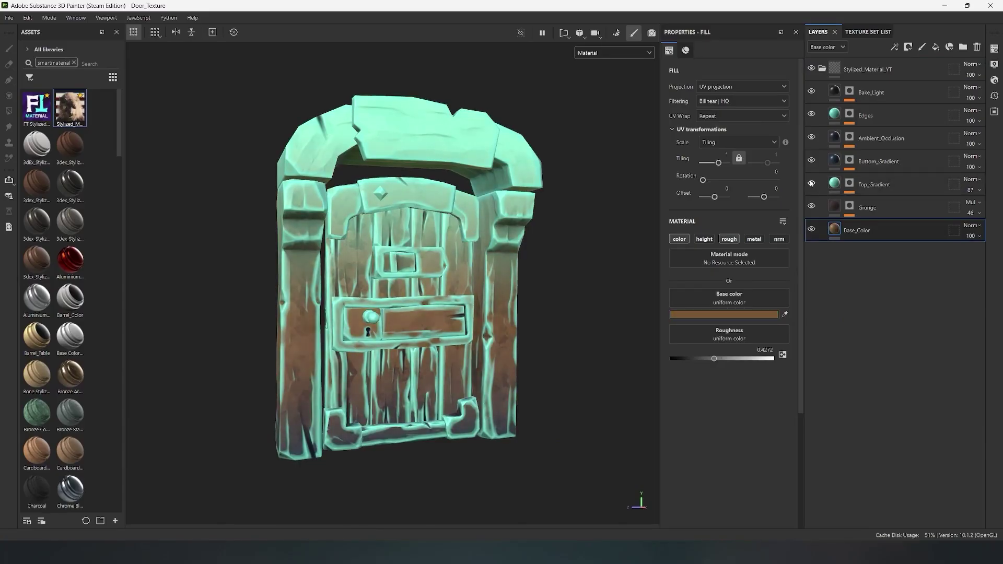
left_click(811, 182)
left_click(811, 183)
left_click(874, 185)
left_click(724, 314)
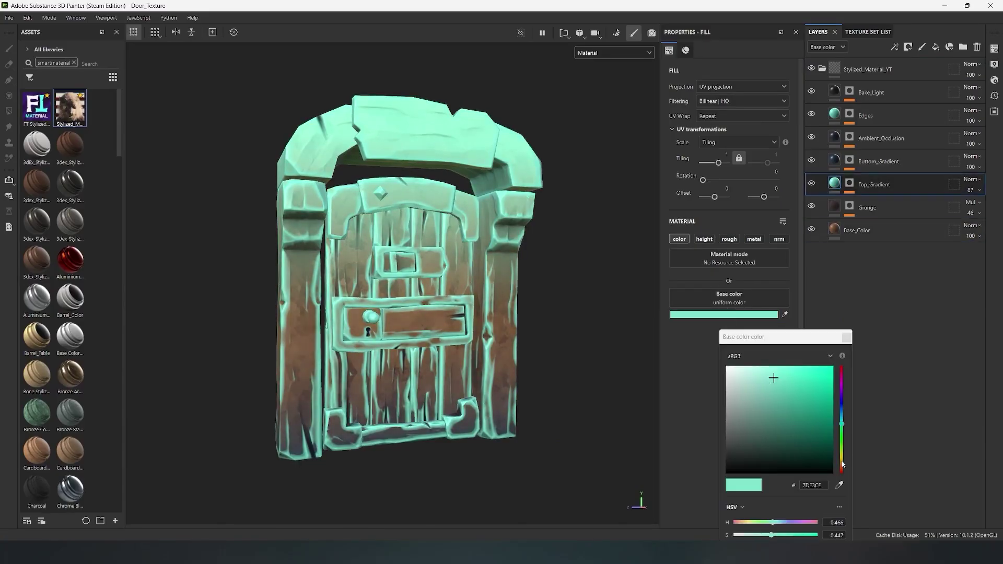
left_click(511, 372)
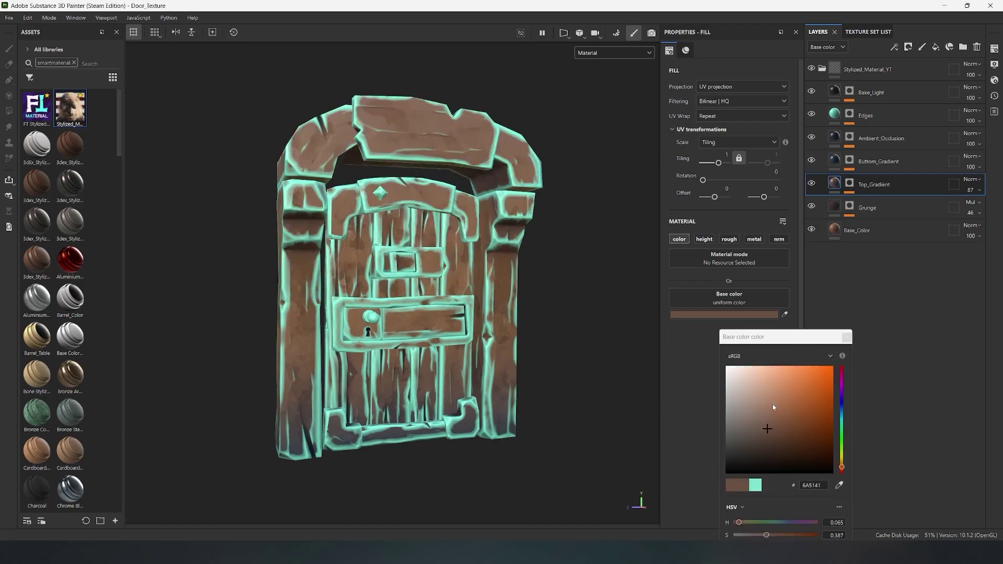
left_click_drag(774, 407, 773, 399)
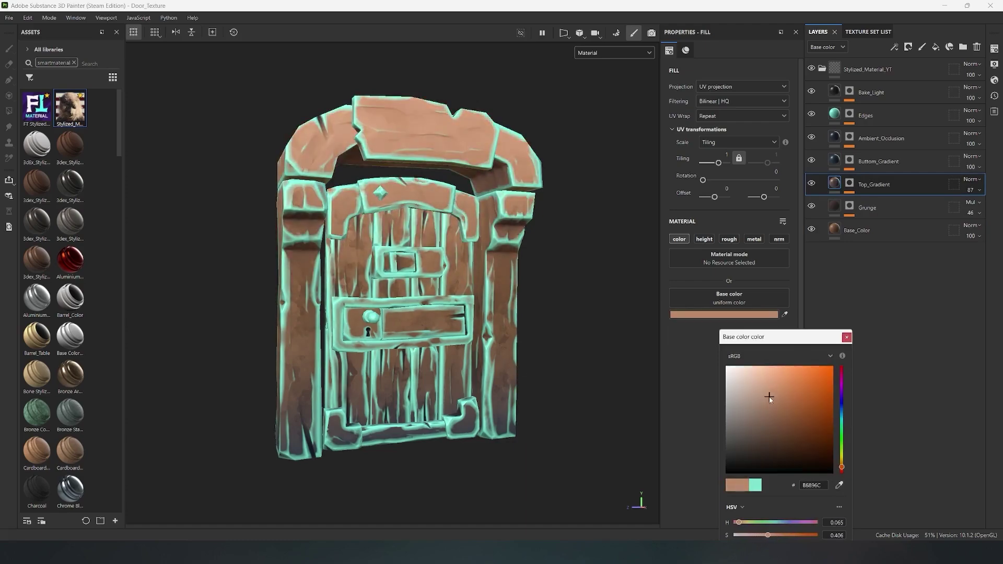
left_click(847, 337)
- Change the bottom gradient layer's base color to dark brown
left_click(878, 162)
left_click(724, 315)
left_click(841, 467)
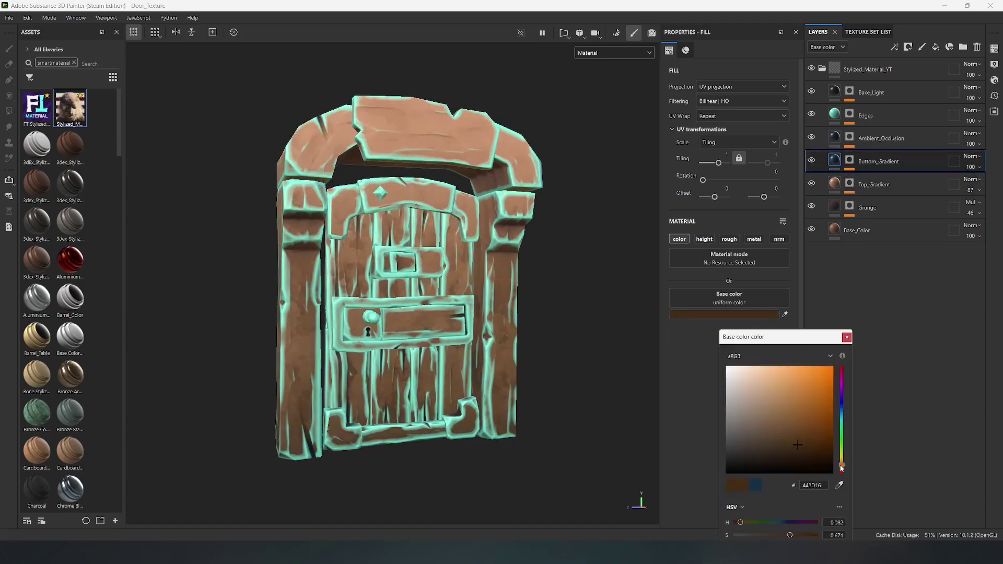
left_click(847, 337)
- Change the Ambient_Occlusion layer's base color to a very dark brown
left_click(881, 139)
left_click(723, 314)
left_click(841, 463)
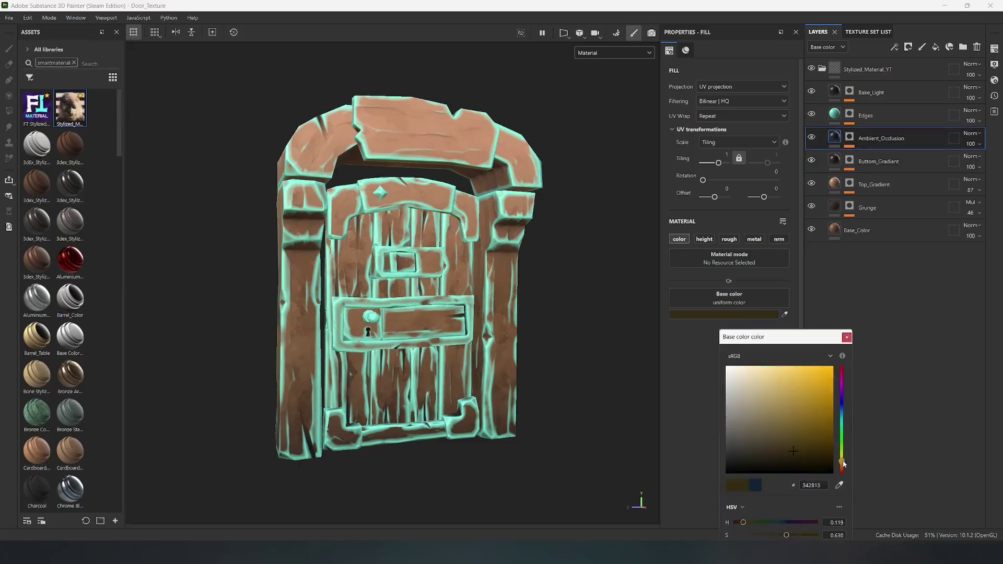
left_click_drag(843, 463, 847, 471)
left_click(847, 338)
- Change the Edges layer's base color to a light peach brown
left_click(866, 116)
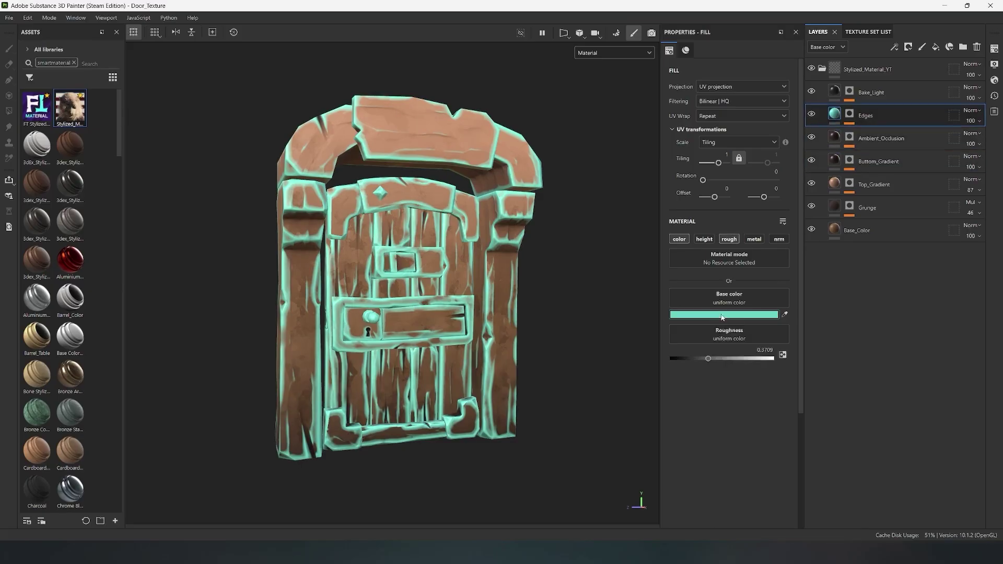
left_click(723, 314)
left_click(841, 467)
left_click(766, 387)
left_click(847, 337)
- Set Global Balance to 0.05 in the Curvature generator of the Edges mask
left_click(850, 114)
left_click(877, 146)
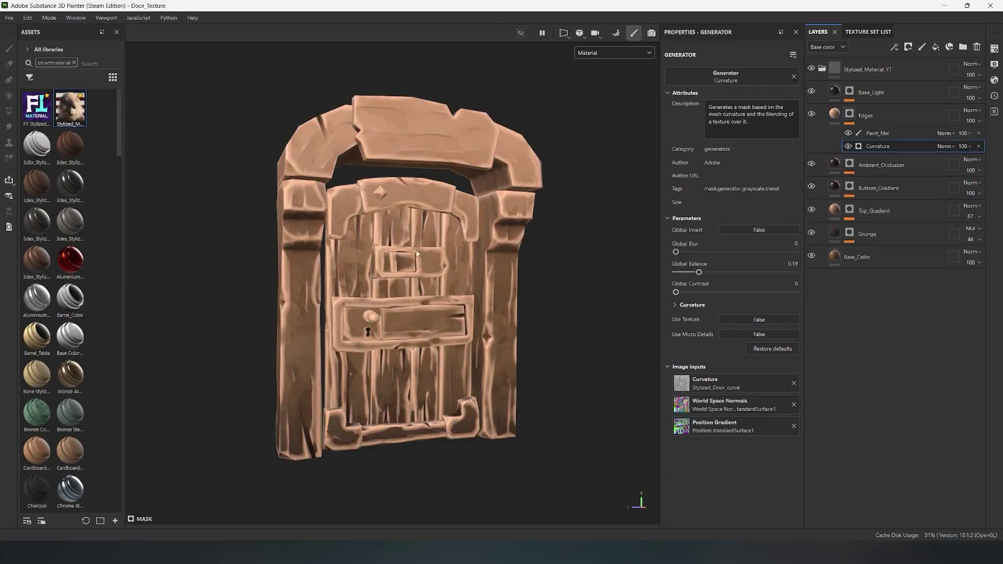
left_click_drag(699, 272, 682, 277)
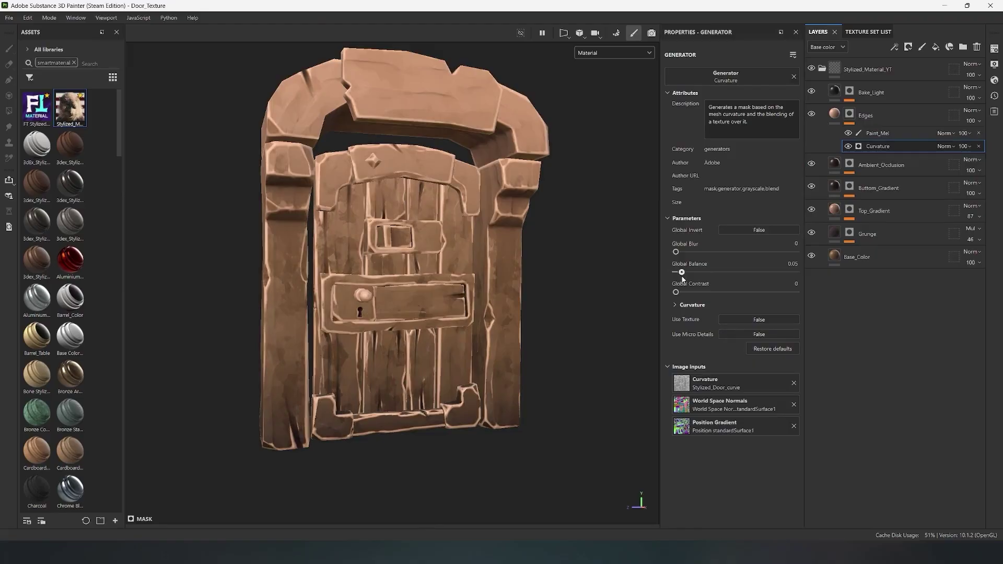
- Paint on the Paint_Me! effect of the Grunge mask with a soft low-opacity brush along the door and its side pillar
left_click(850, 234)
left_click(878, 291)
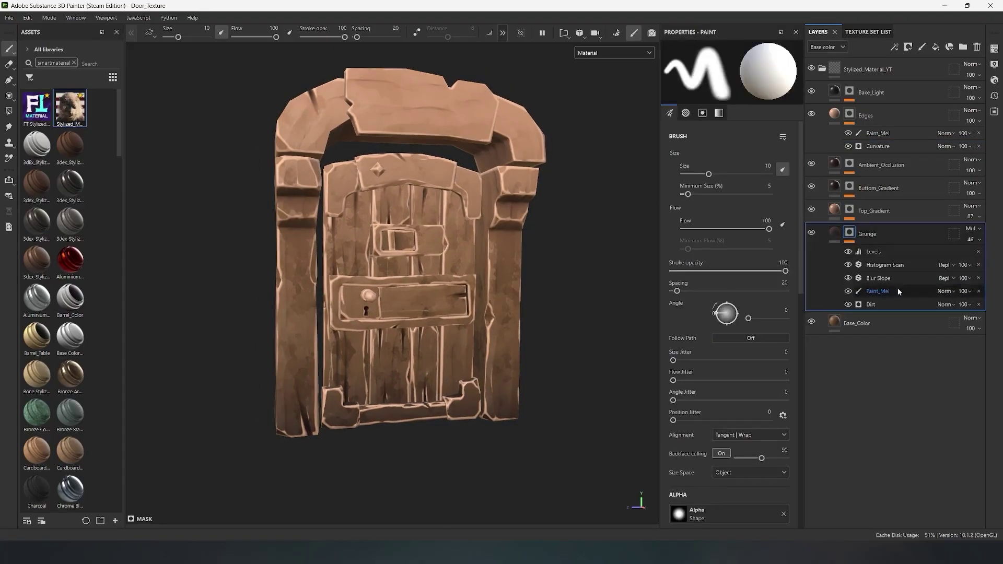
left_click_drag(349, 270, 345, 360)
left_click_drag(301, 296, 284, 416)
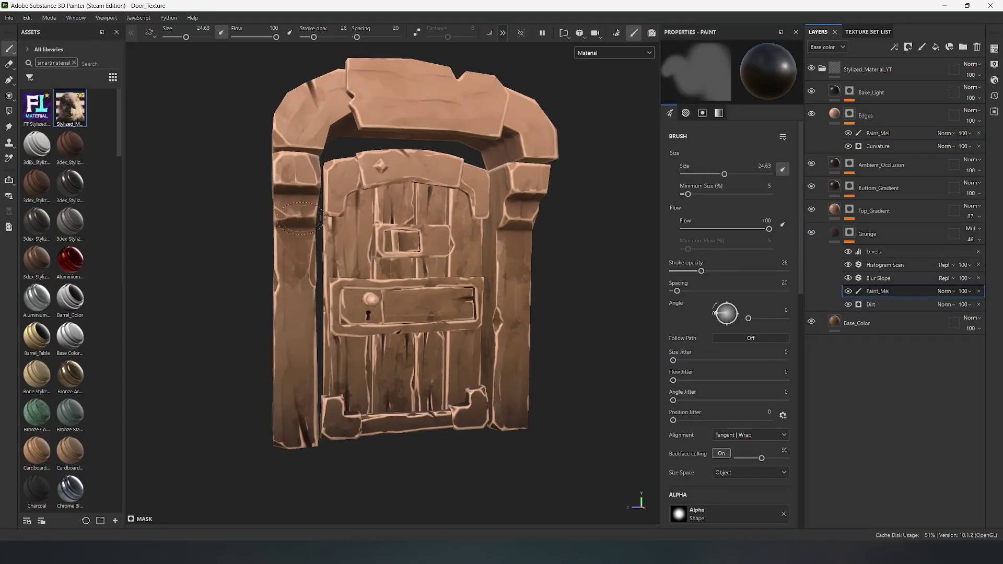
left_click_drag(298, 259, 292, 261, "ctrl")
- Change the Top_Gradient layer's base color to a light sandy tan
left_click(850, 211)
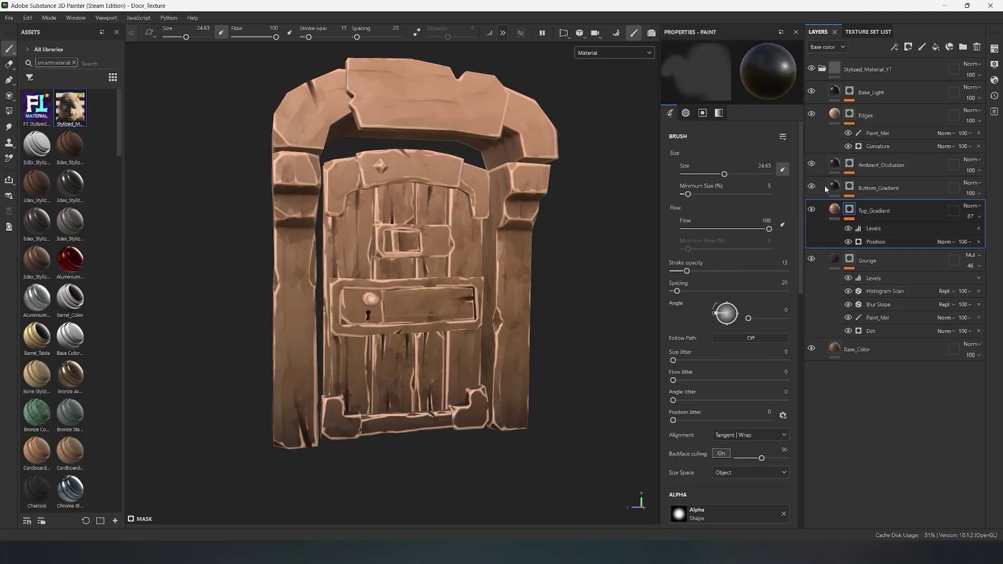
left_click(874, 228)
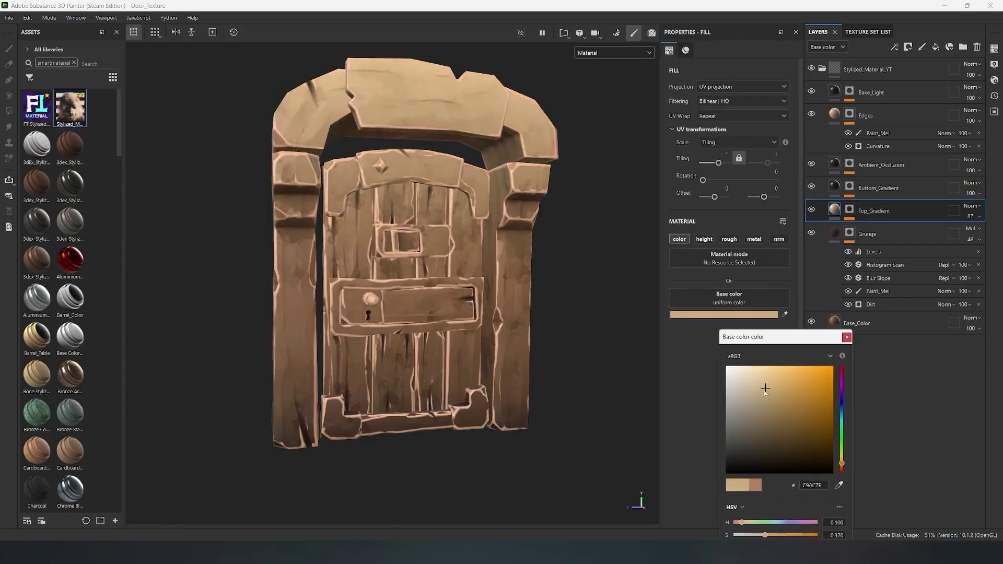
left_click(900, 216)
- Add a new paint effect to the mask of the Edges layer
left_click(895, 134)
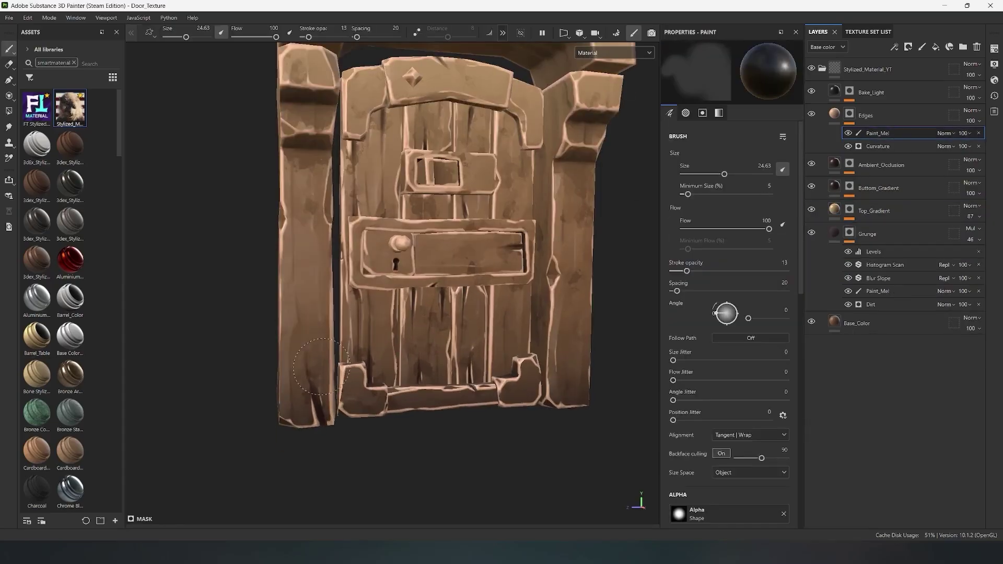
left_click_drag(340, 239, 359, 237, "alt")
right_click(851, 111)
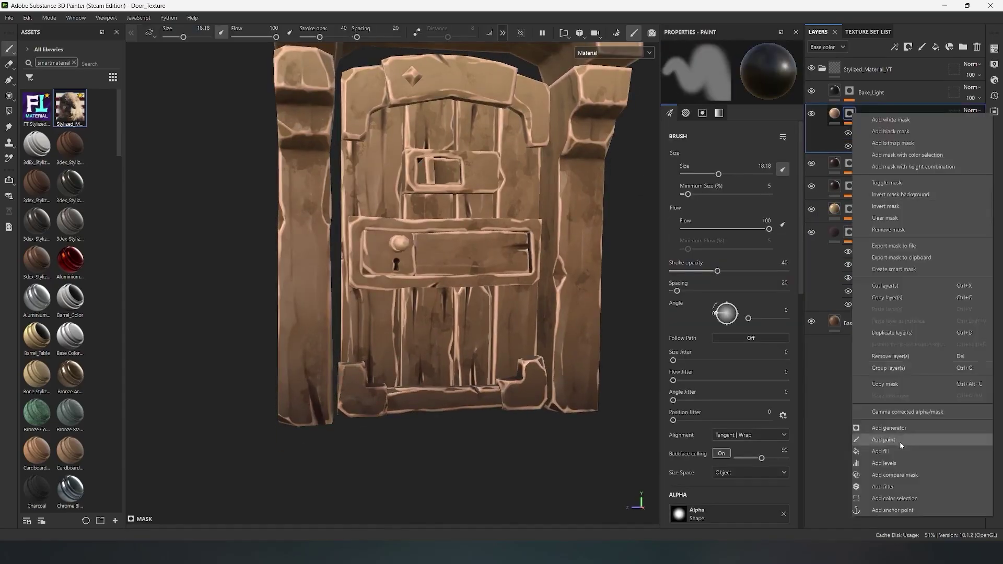
left_click(900, 443)
- Mask out the edge highlights on the door's reinforcement plates, corner brackets and knob by filling those meshes with black using Polygon Fill
key("4")
left_click(444, 279)
left_click(429, 395)
left_click(514, 137)
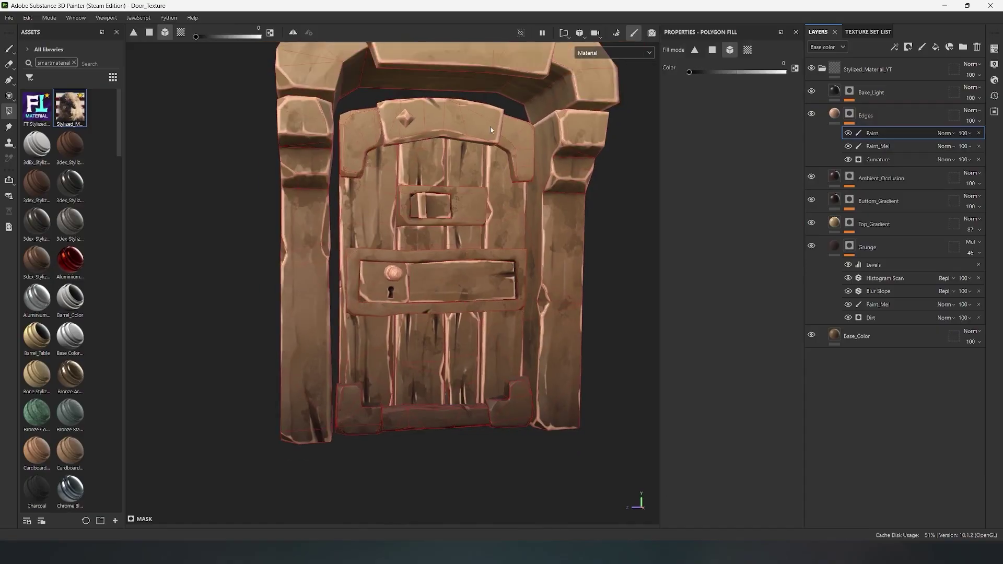
left_click(490, 130)
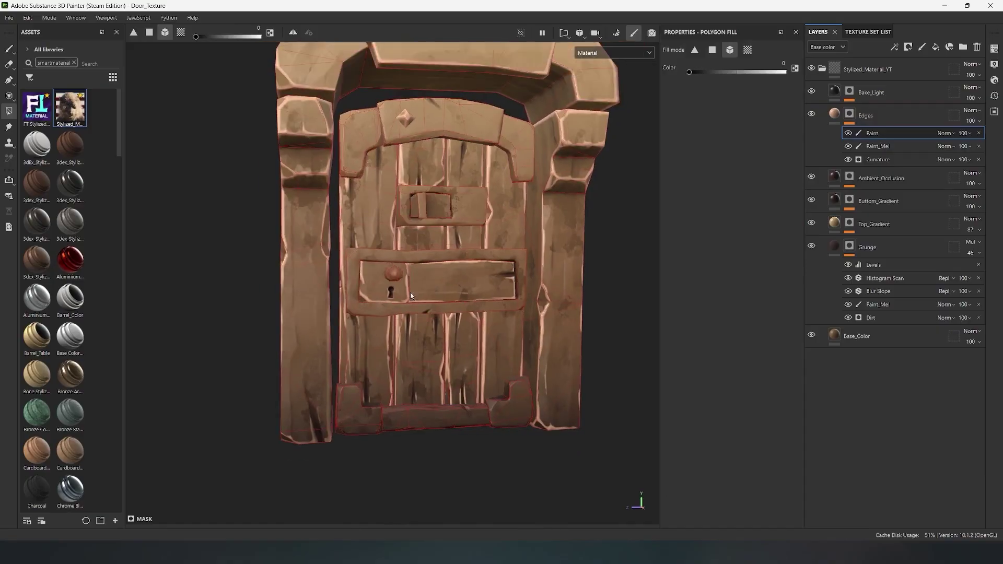
scroll(410, 293, "down", 2)
key("1")
mouse_move(251, 262)
left_mouse_down("alt")
mouse_move(386, 253)
mouse_move(391, 277)
mouse_move(536, 260)
mouse_move(390, 227)
mouse_move(497, 243)
left_mouse_up("alt")
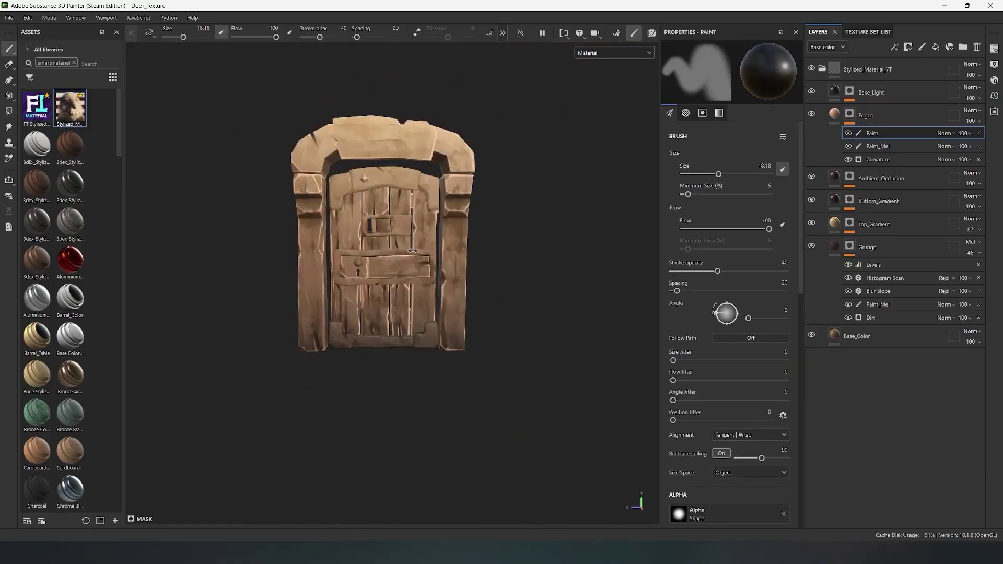
- Set the Base_Color layer's roughness to 0.6197
left_click(825, 340)
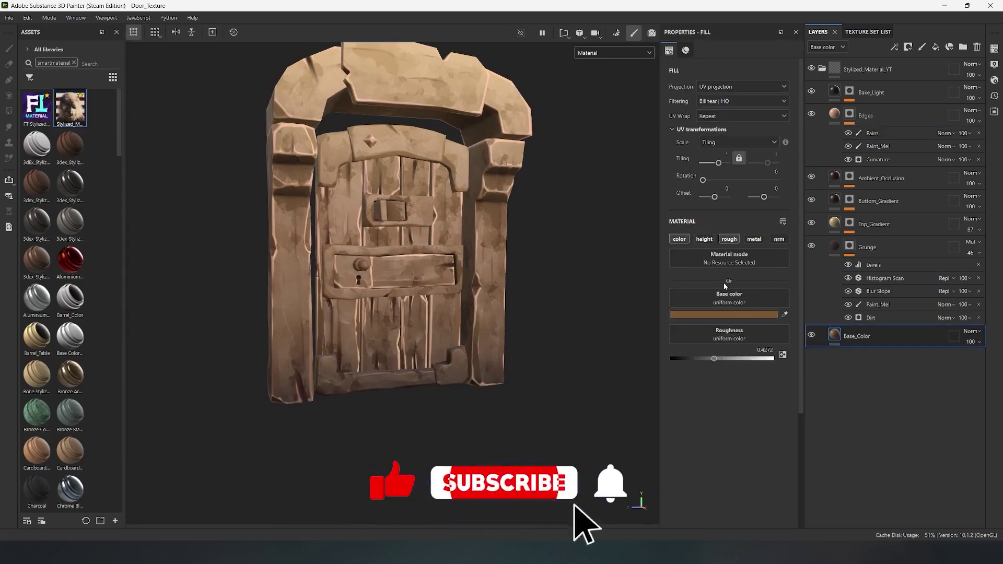
left_click_drag(732, 360, 735, 363)
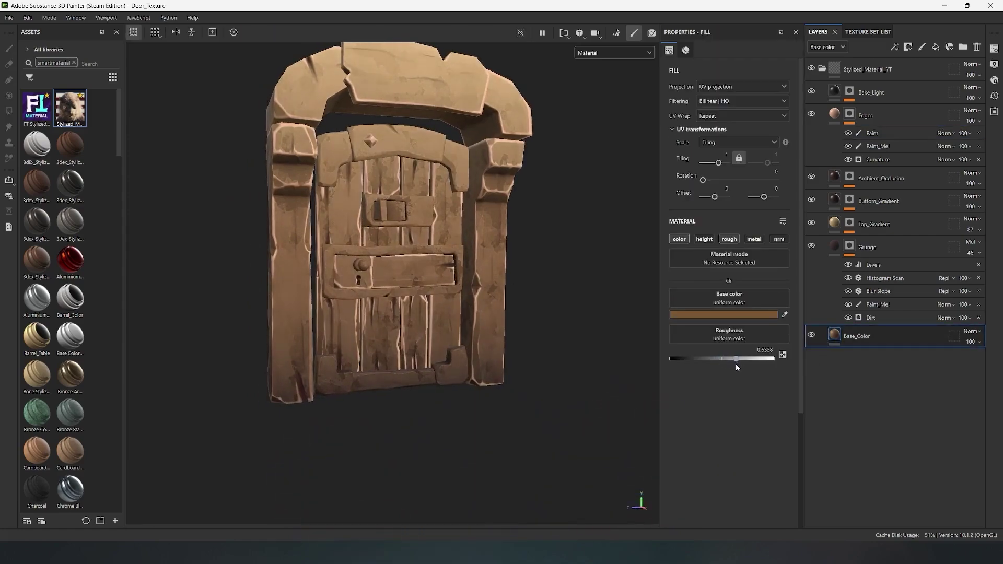
scroll(380, 288, "down", 2)
- Set the Edges layer's opacity to 68 while checking the door in single-channel view, and return to the material view
key("c")
left_click_drag(378, 232, 406, 230, "alt")
left_click(973, 122)
left_click_drag(999, 139, 985, 140)
key("m")
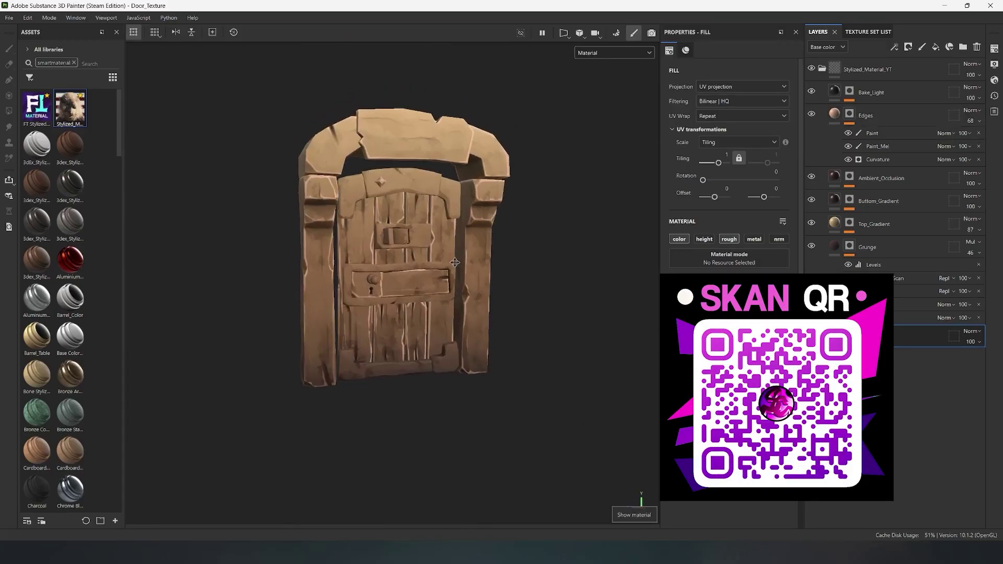
scroll(455, 262, "up", 1)
middle_click_drag(455, 263, 473, 285, "alt")
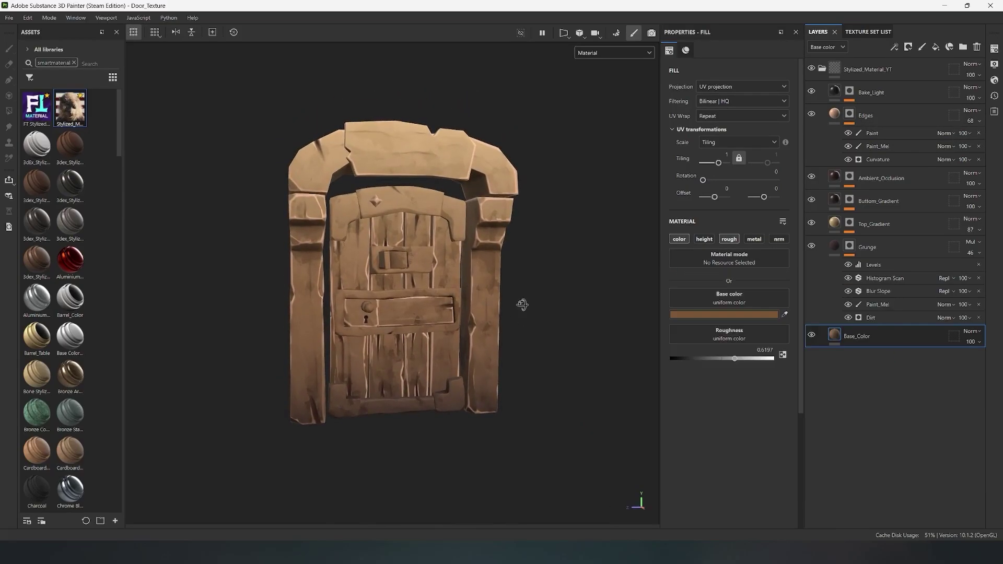
mouse_move(523, 304)
left_mouse_down("alt")
mouse_move(497, 300)
mouse_move(523, 300)
left_mouse_up("alt")
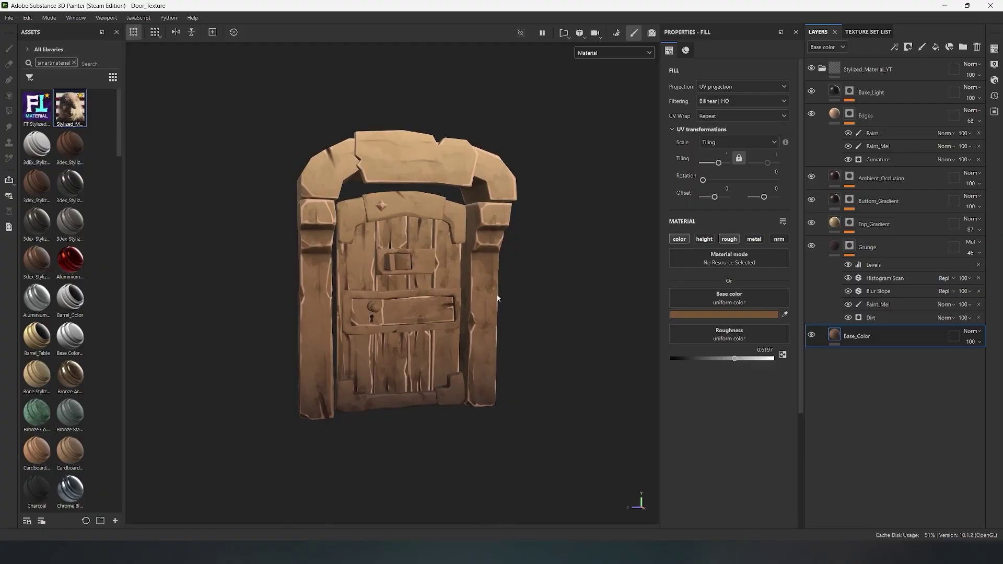